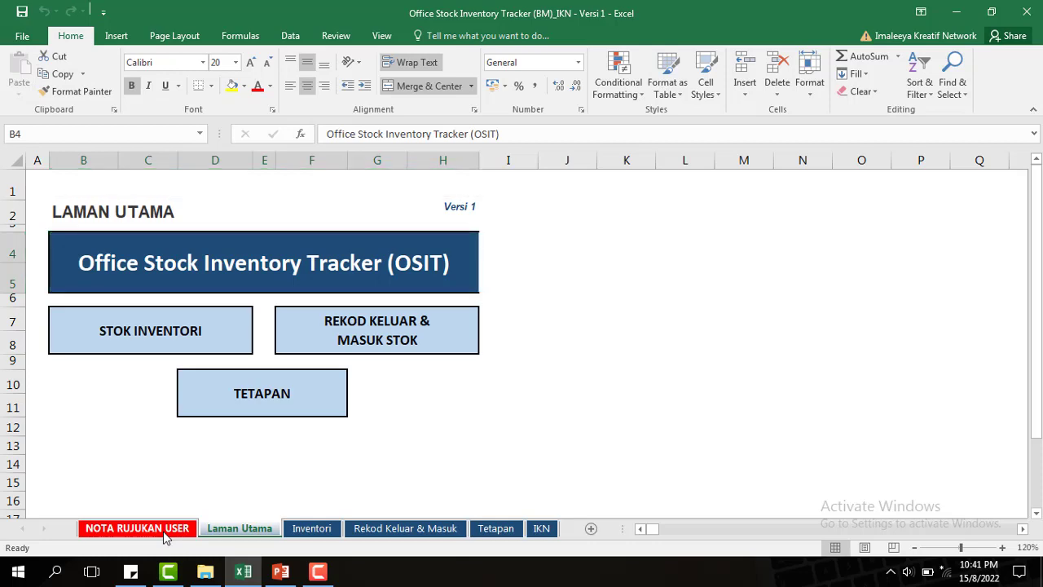
# Step: Read the NOTA RUJUKAN USER sheet down to the INFO 3 starting steps and check the OSIT Record System slide in PowerPoint
pyautogui.click(163, 531)
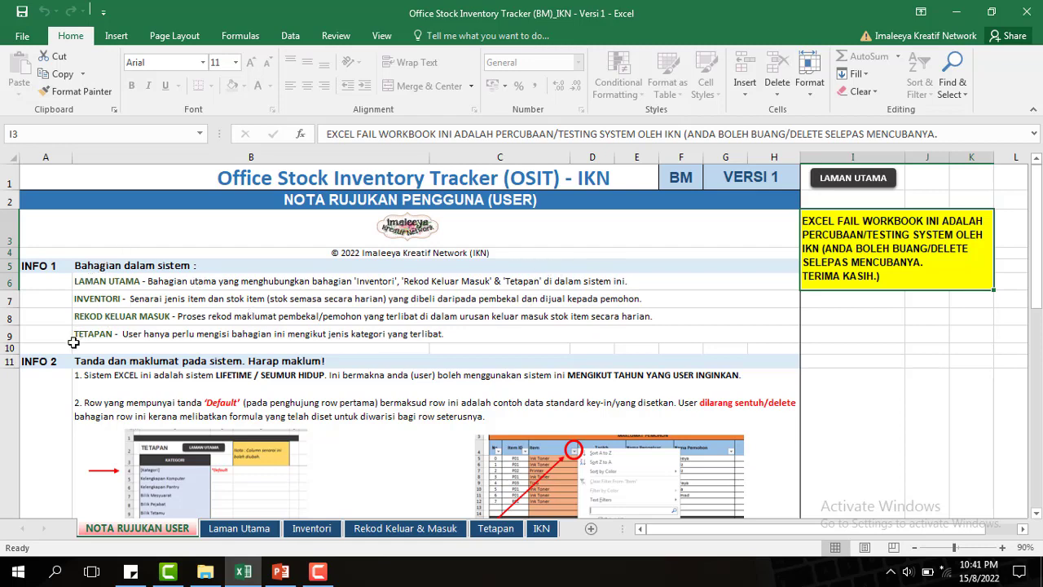
pyautogui.scroll(-2, 73, 343)
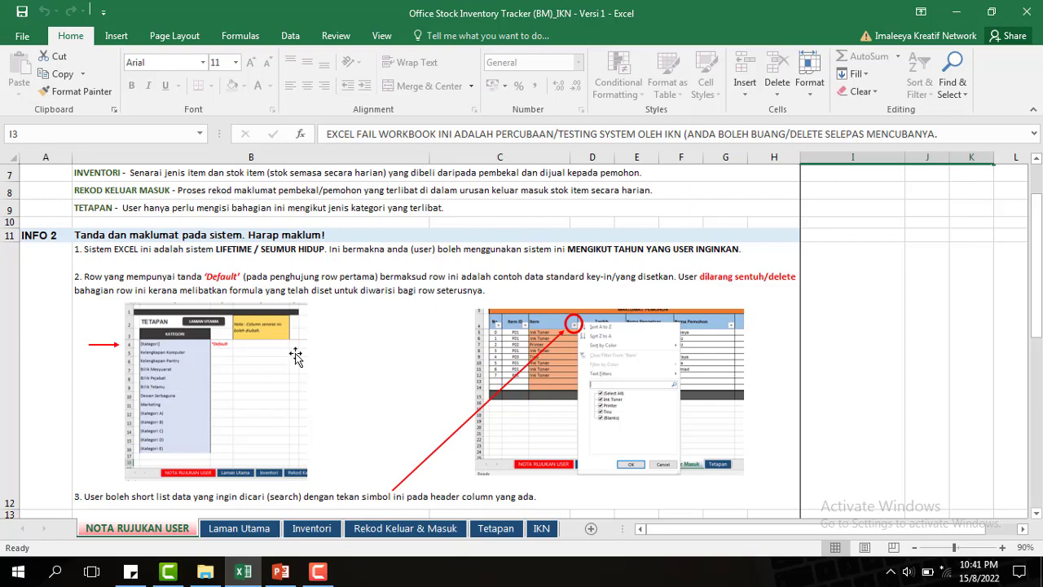
pyautogui.scroll(-3, 238, 379)
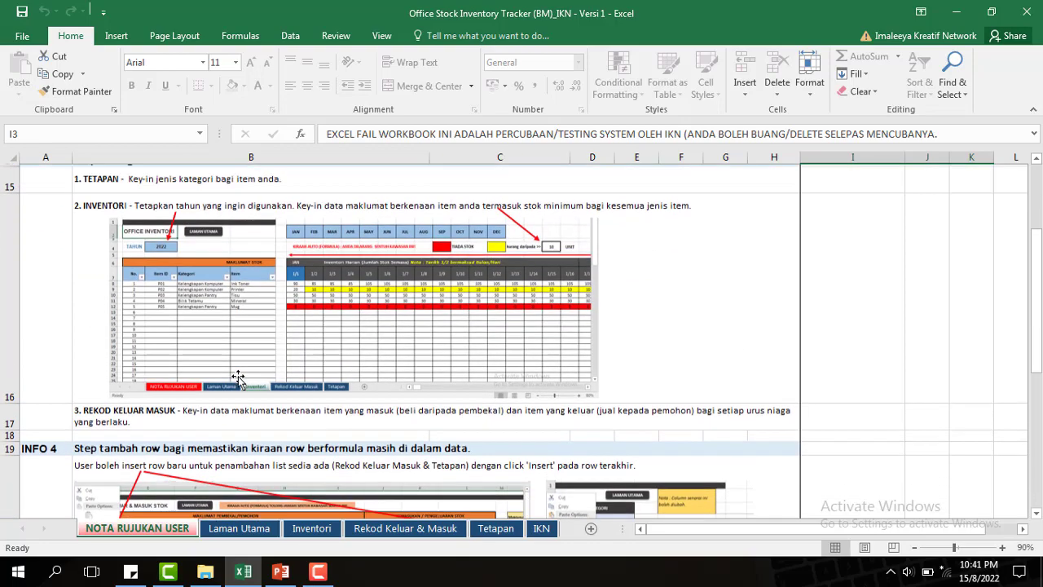
pyautogui.scroll(2, 238, 378)
pyautogui.scroll(-2, 238, 379)
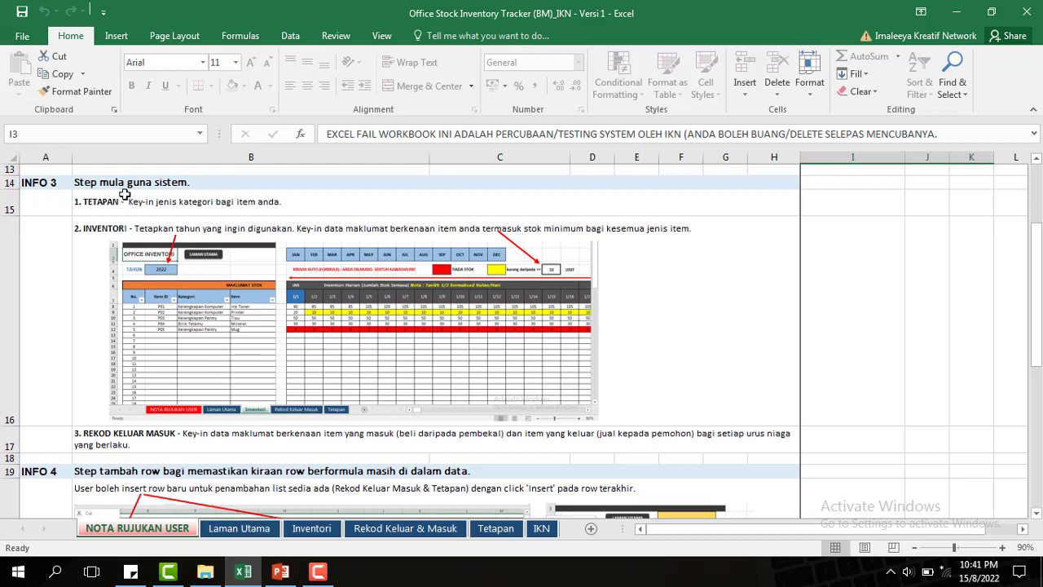
pyautogui.click(280, 571)
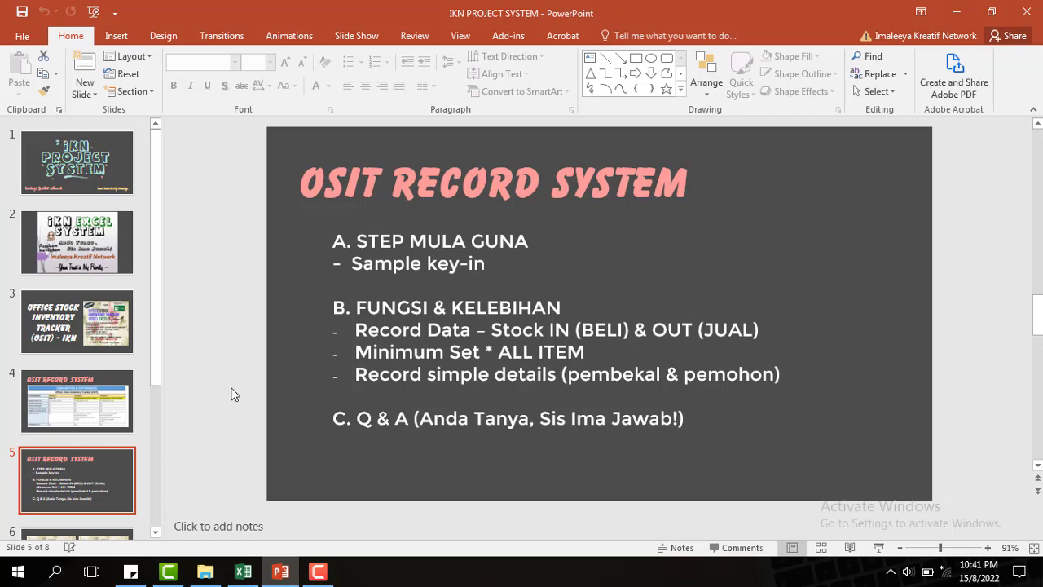
pyautogui.click(243, 571)
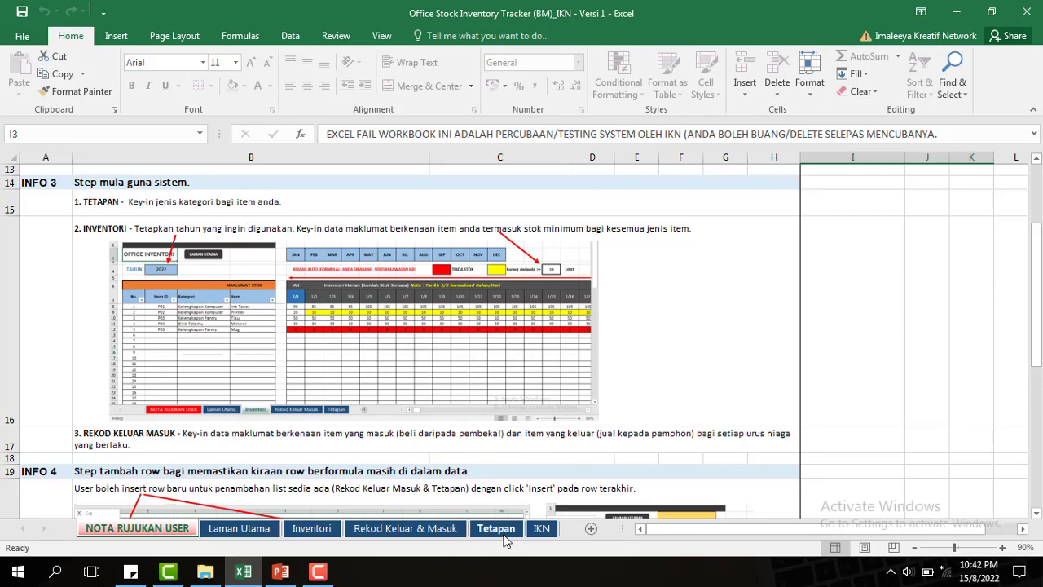
# Step: Examine the category list on the Tetapan sheet, reopening it through the Laman Utama page
pyautogui.click(497, 529)
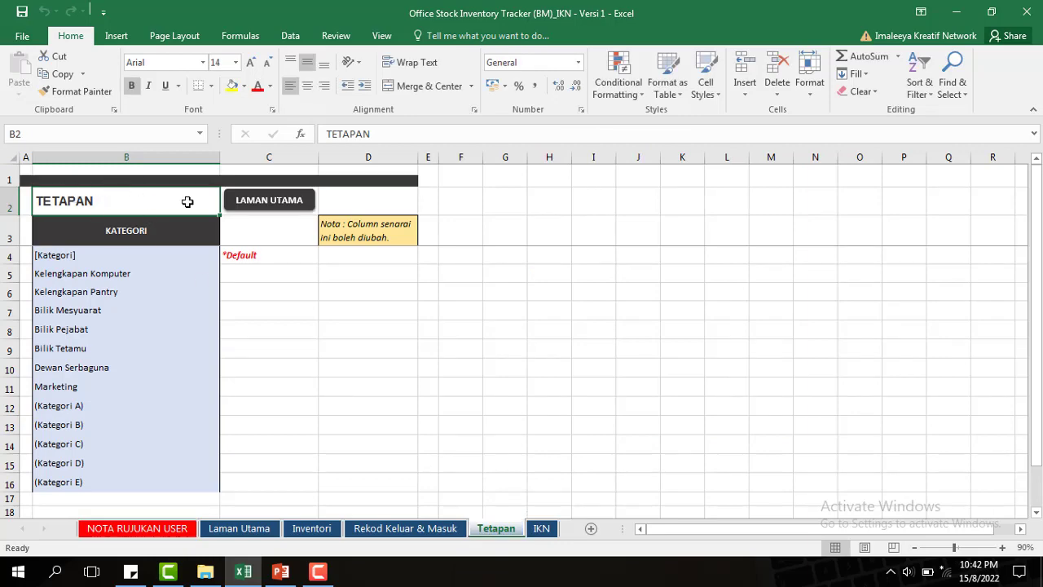
pyautogui.click(138, 529)
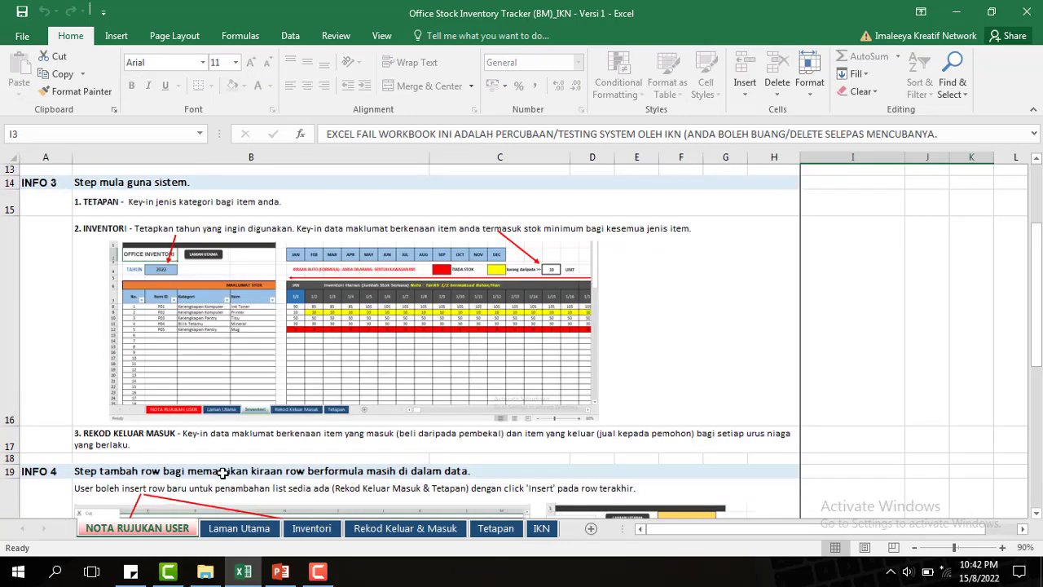
pyautogui.click(236, 529)
pyautogui.click(305, 422)
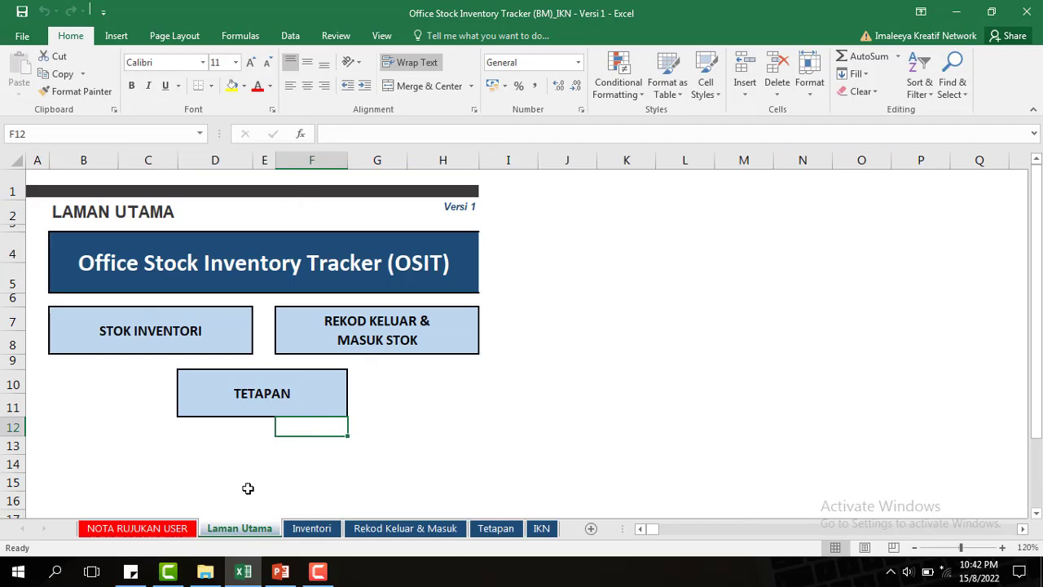
pyautogui.click(314, 389)
pyautogui.scroll(-1, 95, 263)
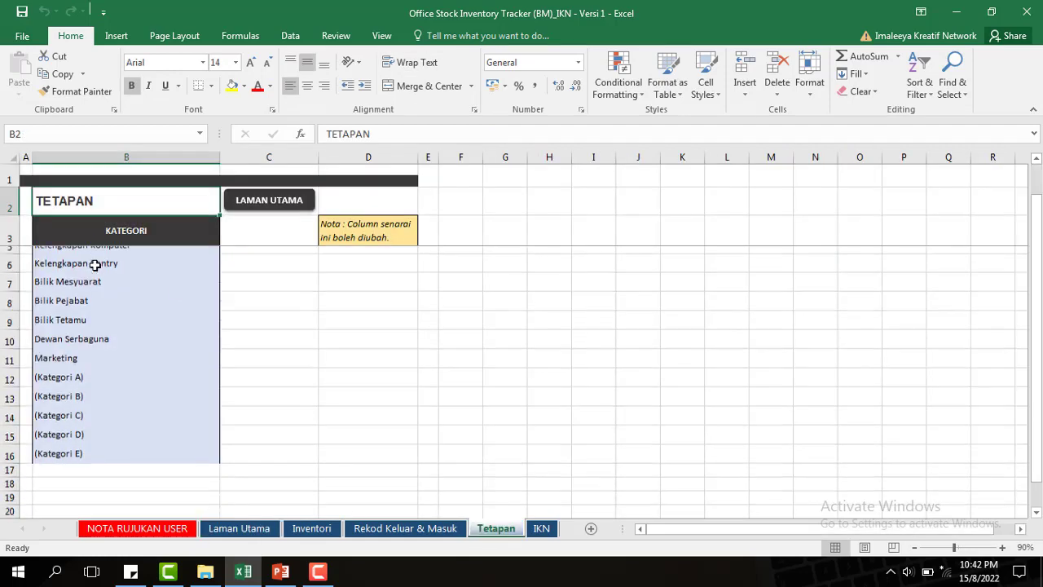
pyautogui.scroll(1, 95, 262)
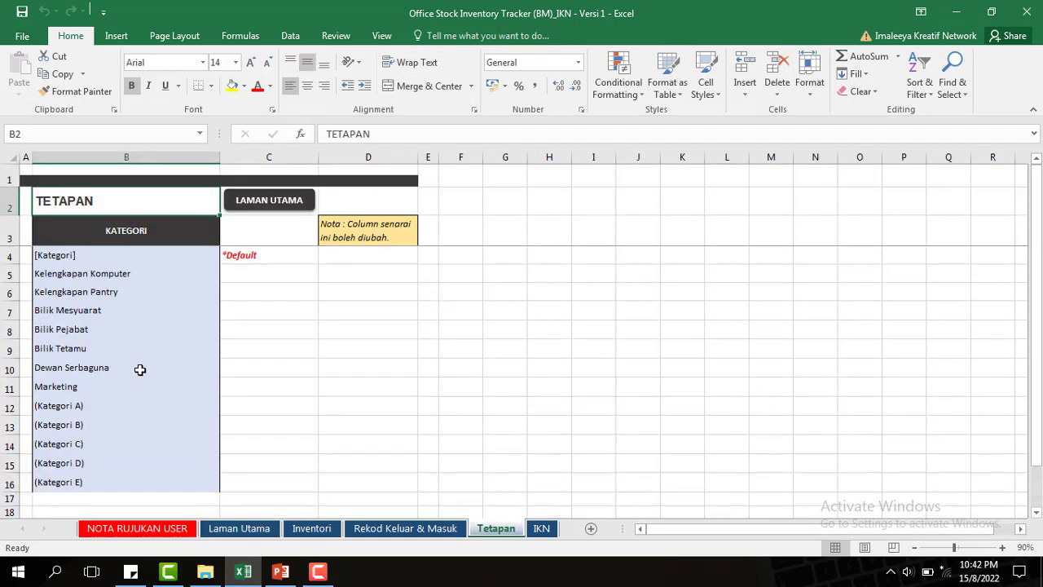
pyautogui.scroll(-3, 96, 421)
pyautogui.scroll(3, 122, 367)
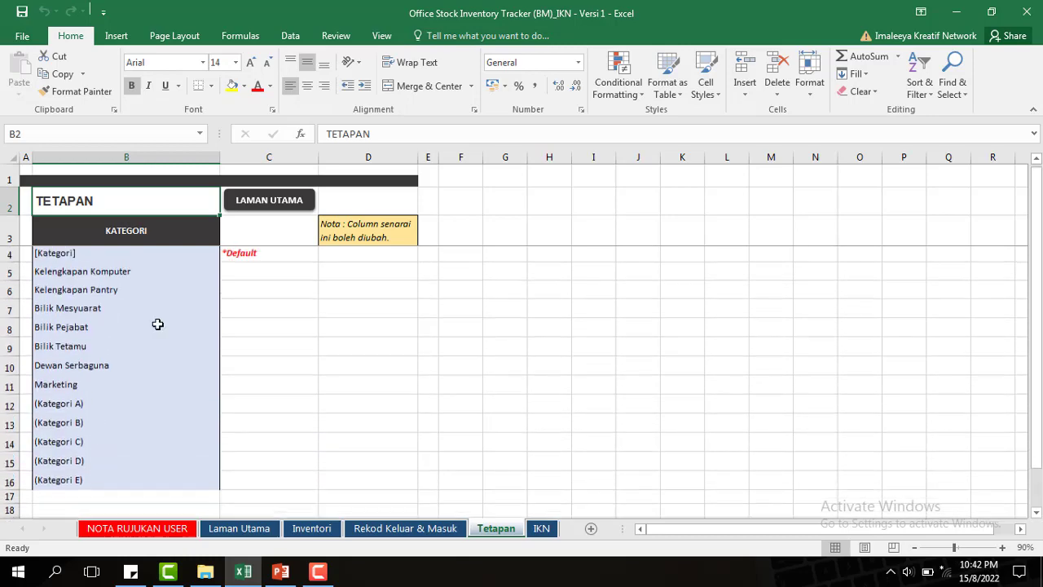
# Step: Go through the main page to the stock inventory and check the empty Item ID and Kategori cells of row No. 5
pyautogui.click(242, 210)
pyautogui.click(205, 331)
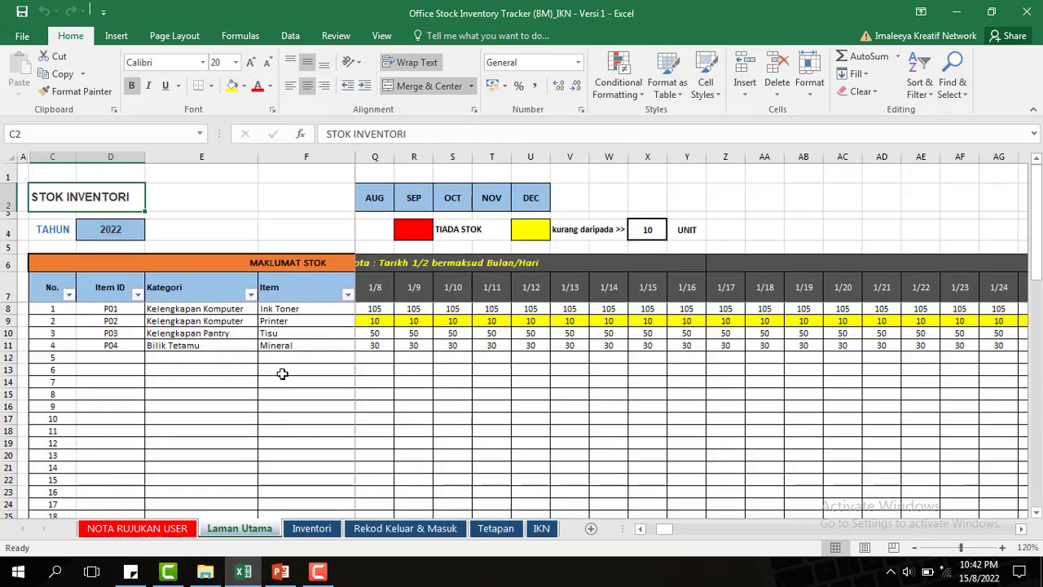
pyautogui.click(110, 358)
pyautogui.click(184, 360)
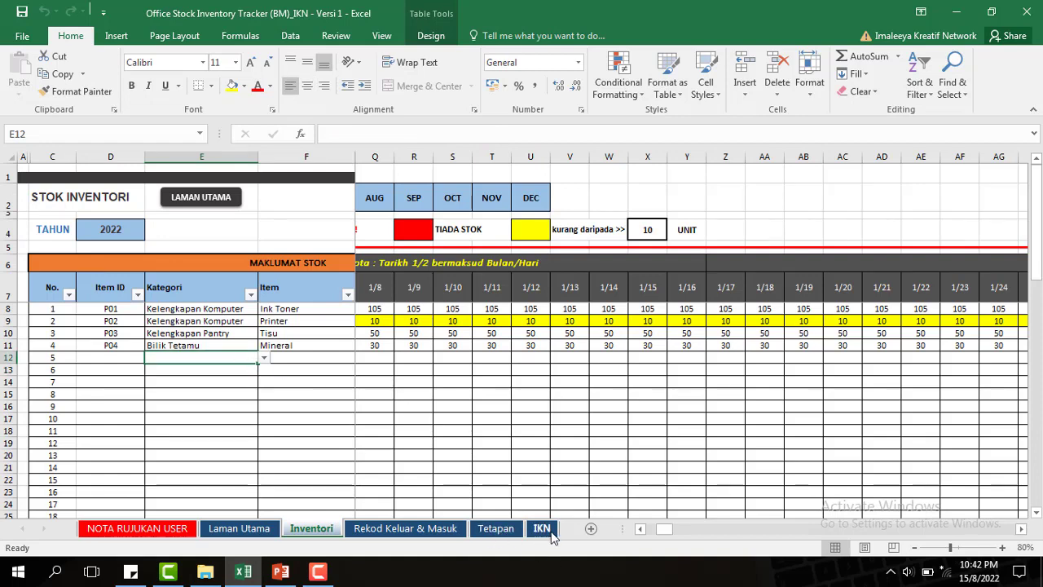
# Step: Replace the Marketing category on the Tetapan sheet with Pengiklanan and return to the main page
pyautogui.click(495, 528)
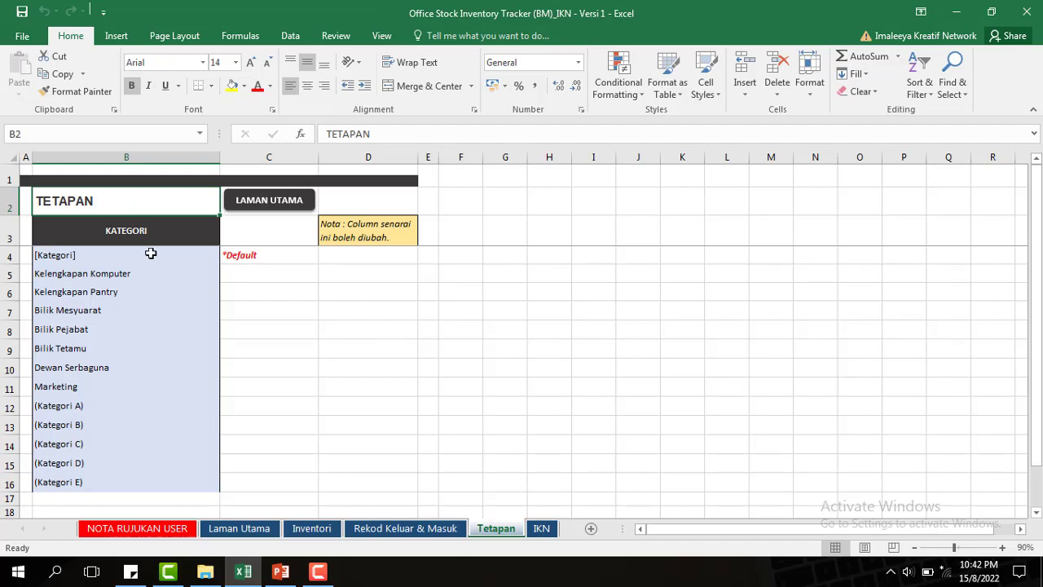
pyautogui.scroll(-1, 147, 330)
pyautogui.scroll(1, 131, 346)
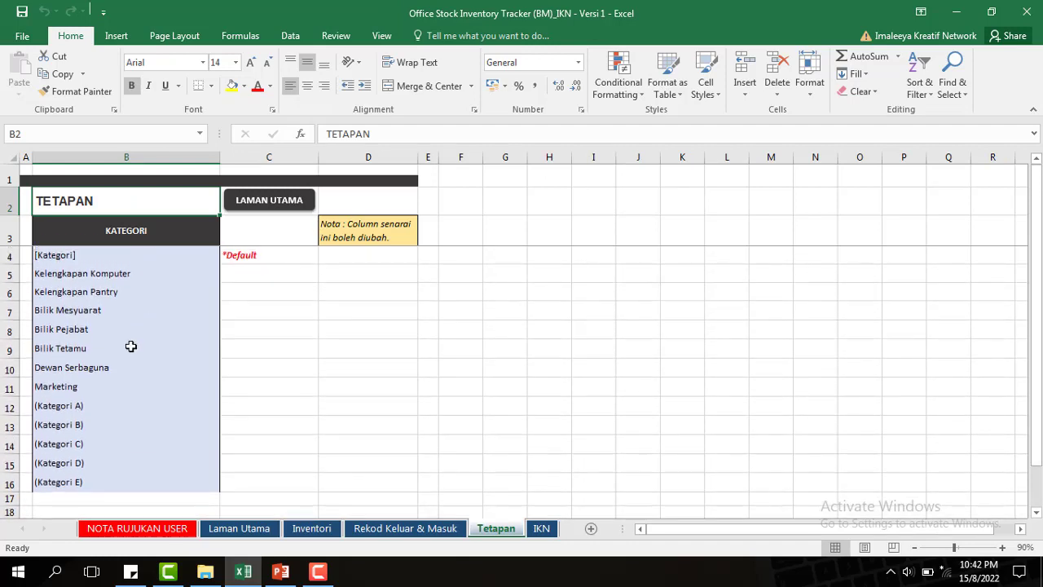
pyautogui.click(89, 385)
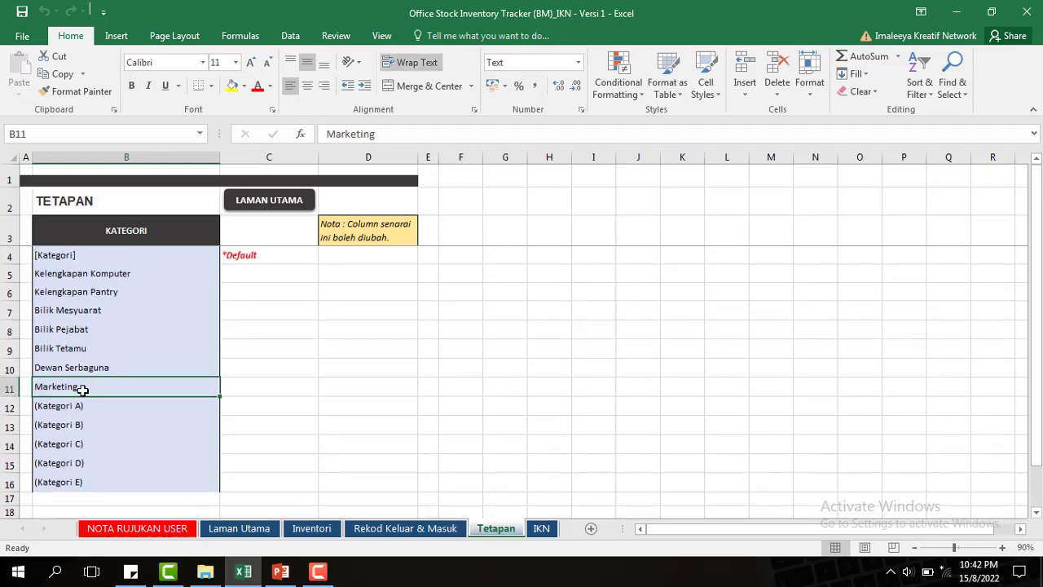
pyautogui.press('BackSpace')
pyautogui.write('P')
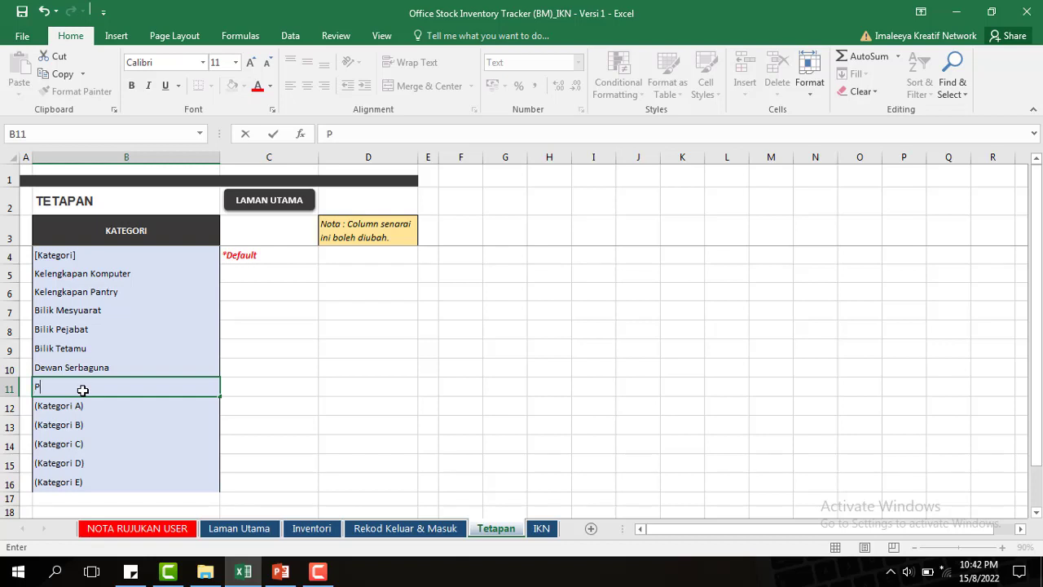
pyautogui.write('engiklanan')
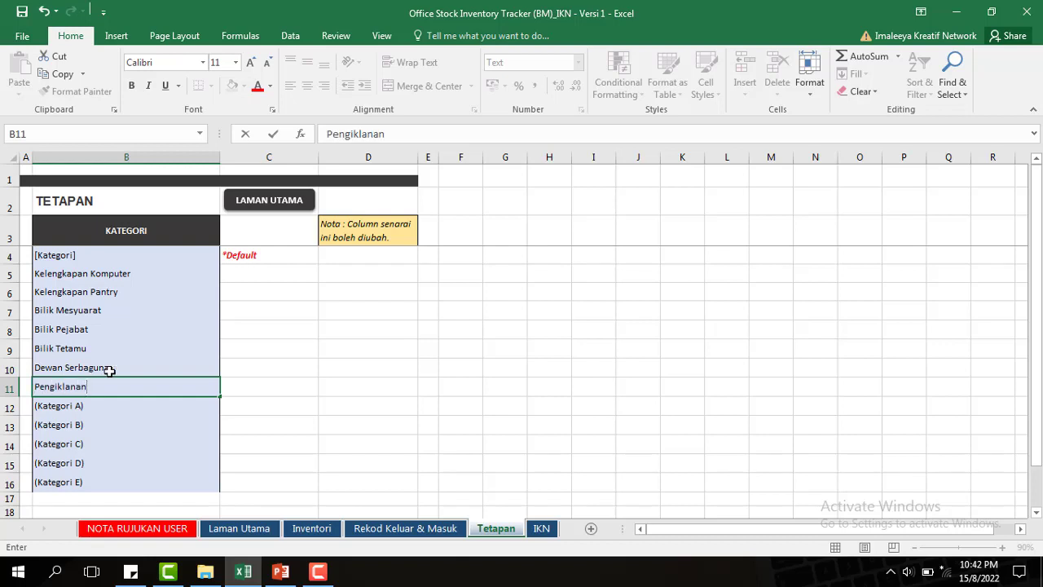
pyautogui.click(268, 207)
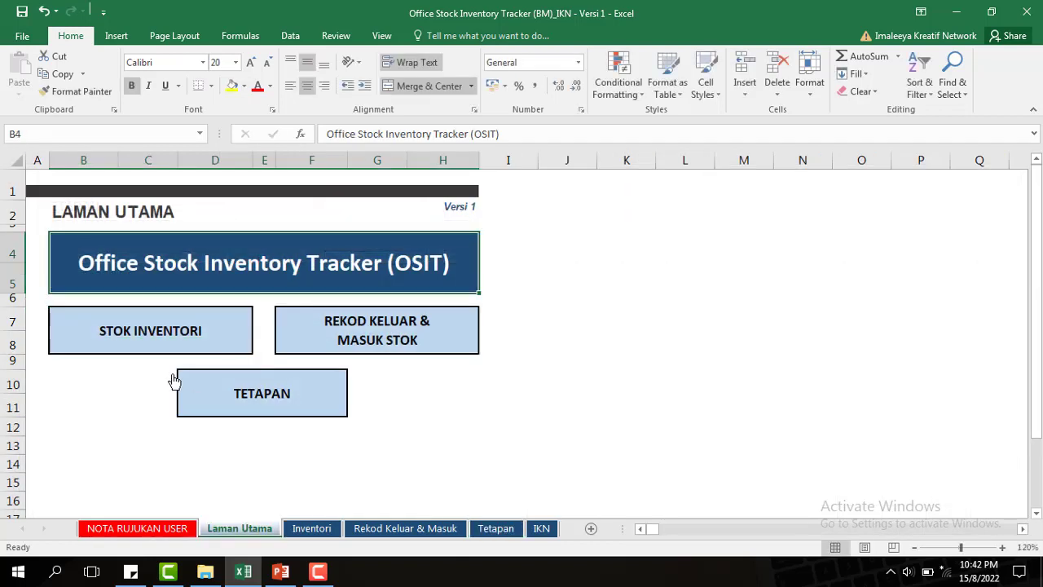
# Step: Enter item ID P05 for row No. 5 of the stock inventory
pyautogui.click(124, 350)
pyautogui.click(124, 359)
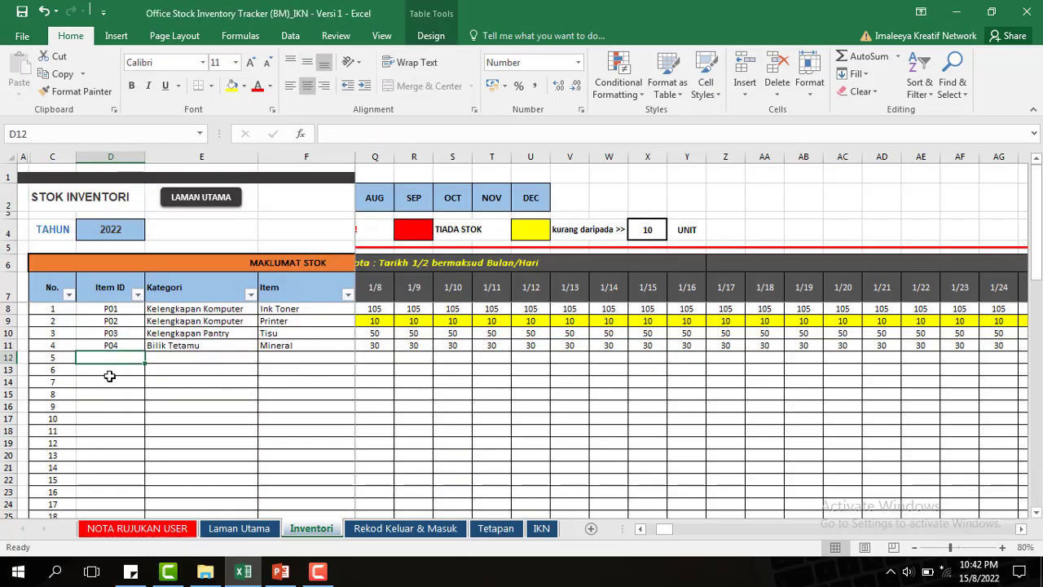
pyautogui.write('P0')
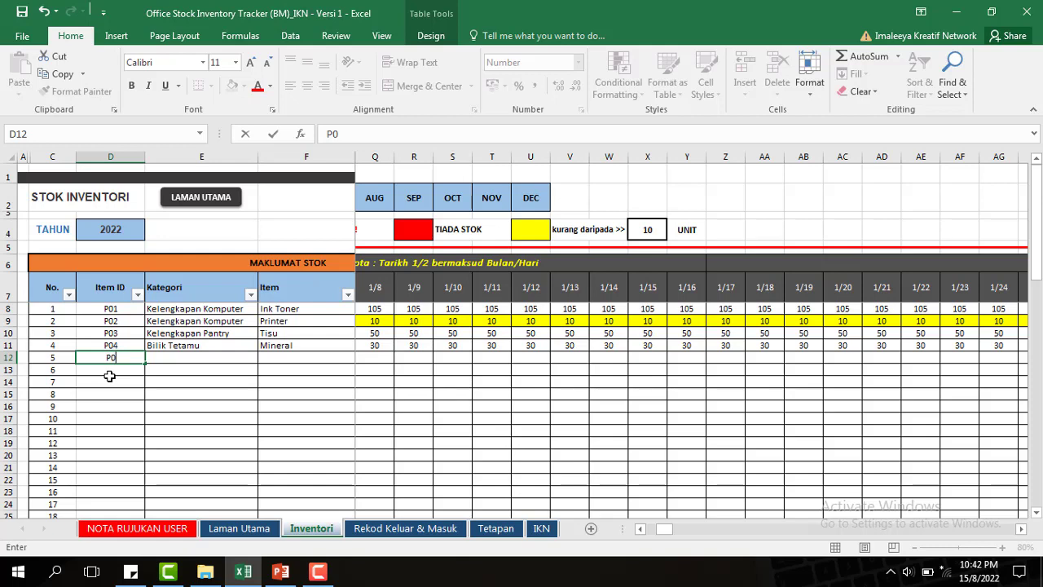
pyautogui.write('5')
pyautogui.click(177, 379)
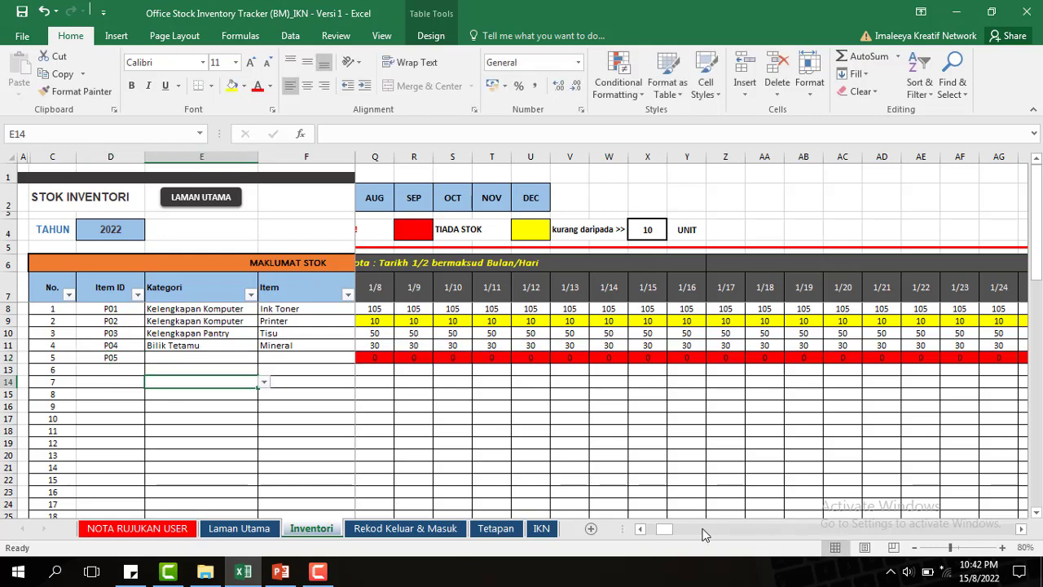
# Step: Set the category of inventory item P05 to Pengiklanan
pyautogui.moveTo(661, 529); pyautogui.dragTo(573, 528)
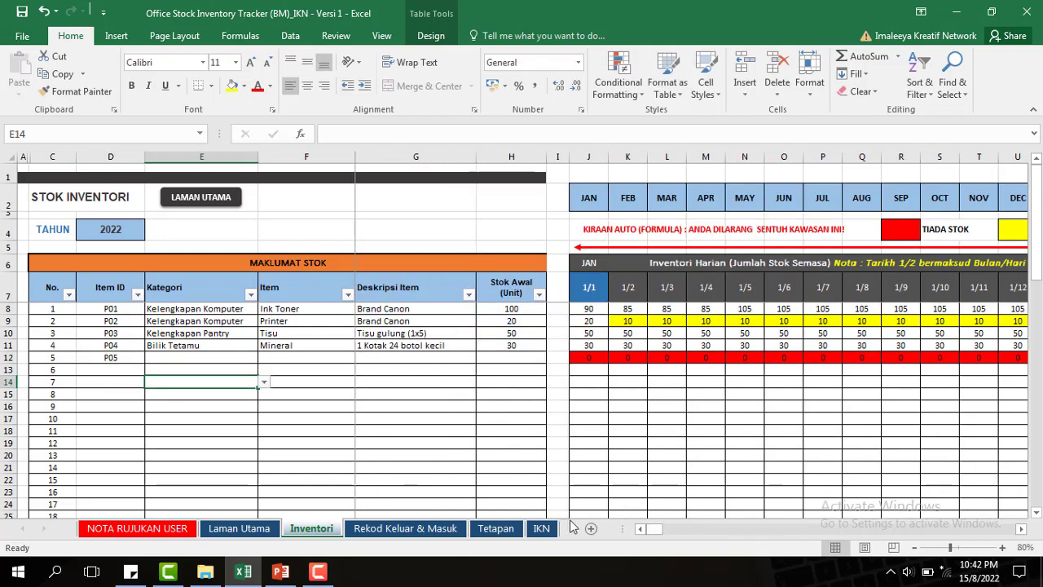
pyautogui.click(197, 357)
pyautogui.click(263, 358)
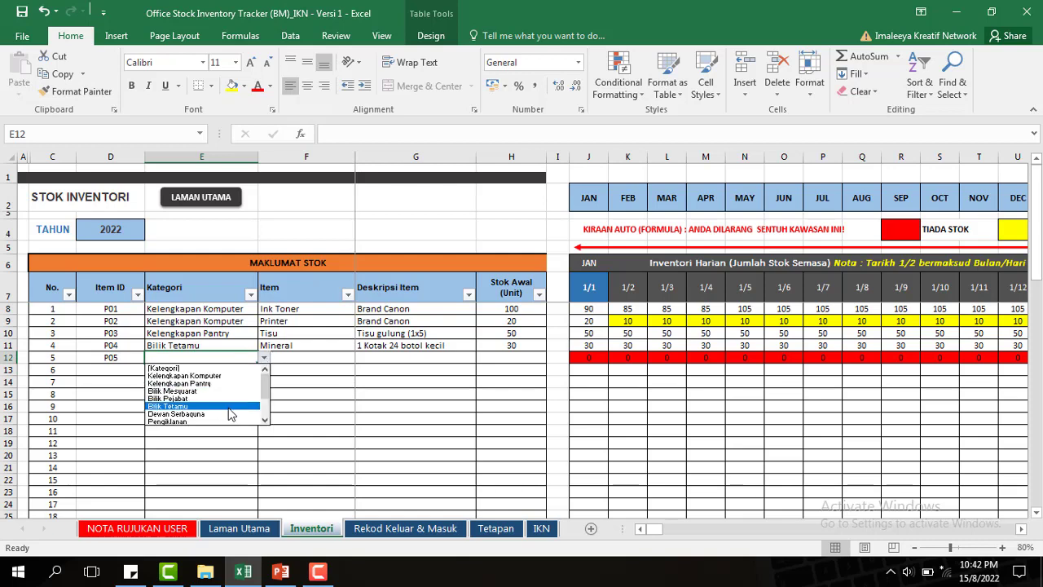
pyautogui.click(195, 421)
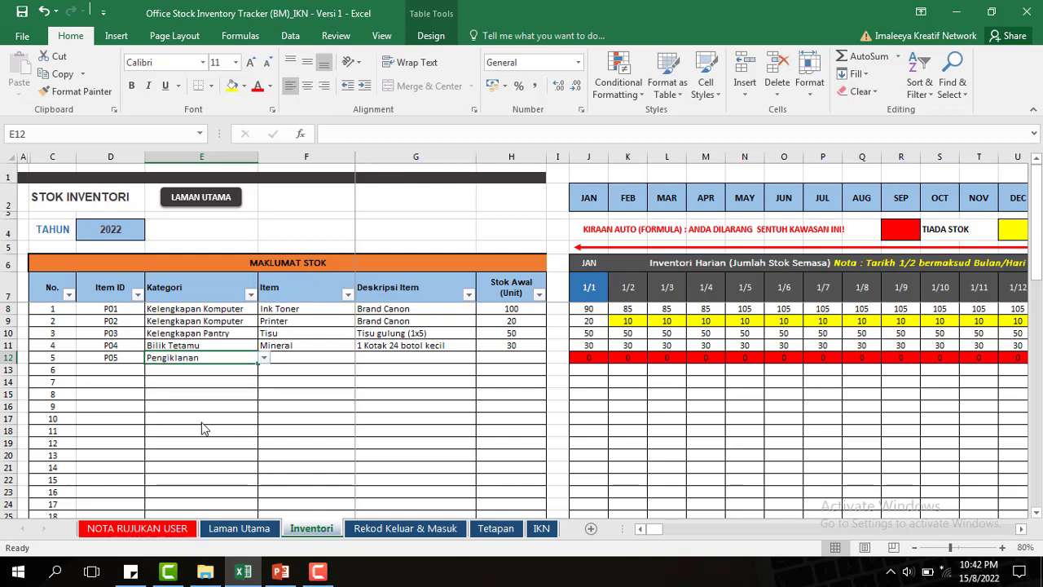
pyautogui.click(286, 373)
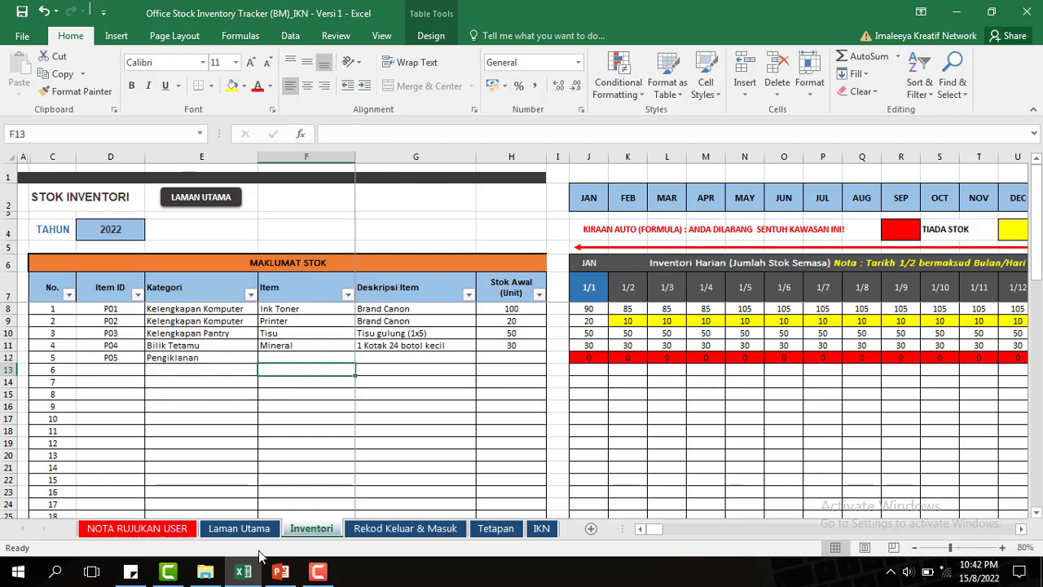
# Step: Check the INVENTORI instructions in the user notes and set the stock inventory year (TAHUN) to 2023
pyautogui.click(136, 528)
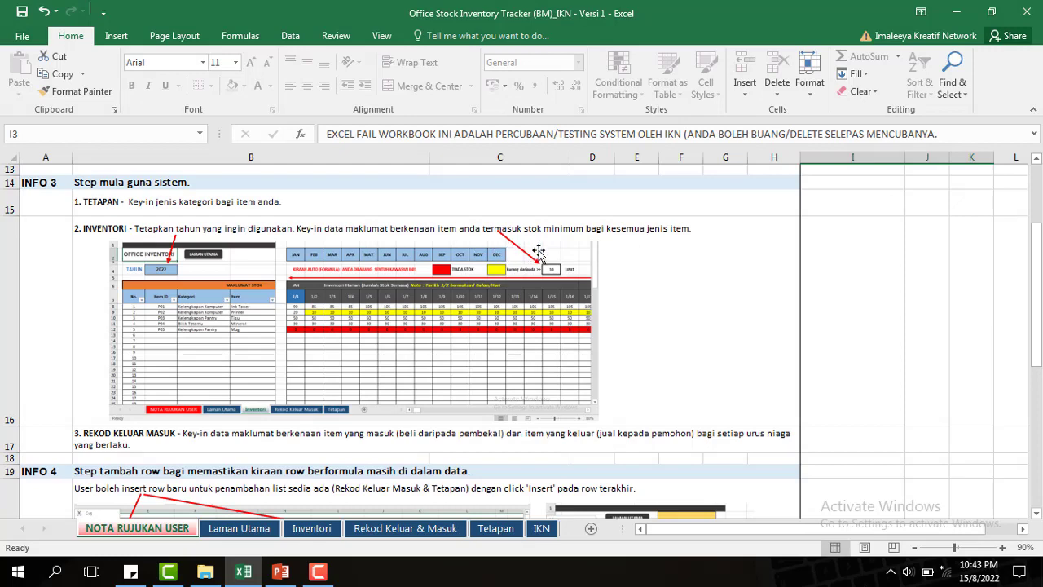
pyautogui.click(303, 529)
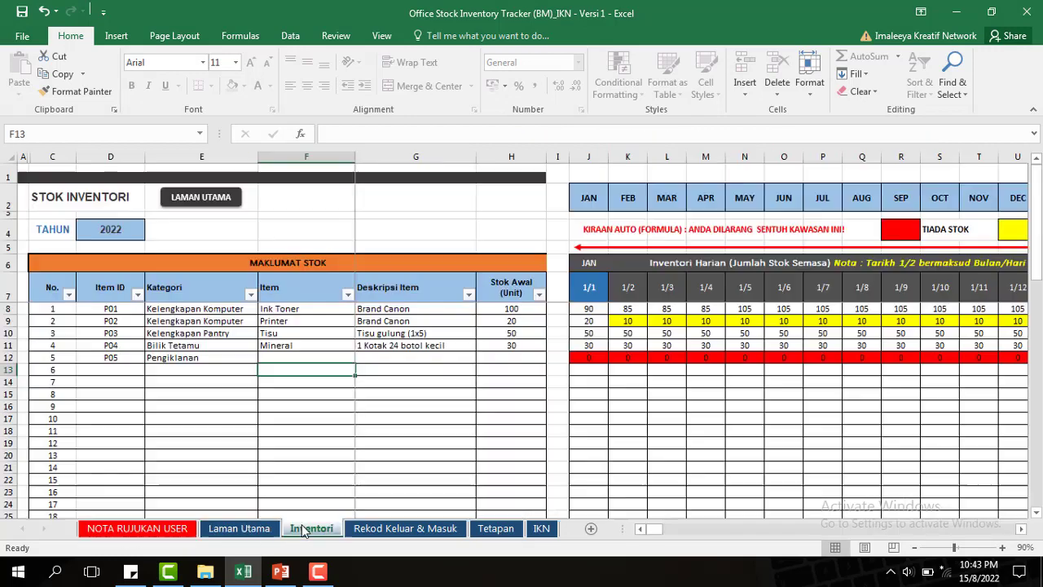
pyautogui.click(105, 234)
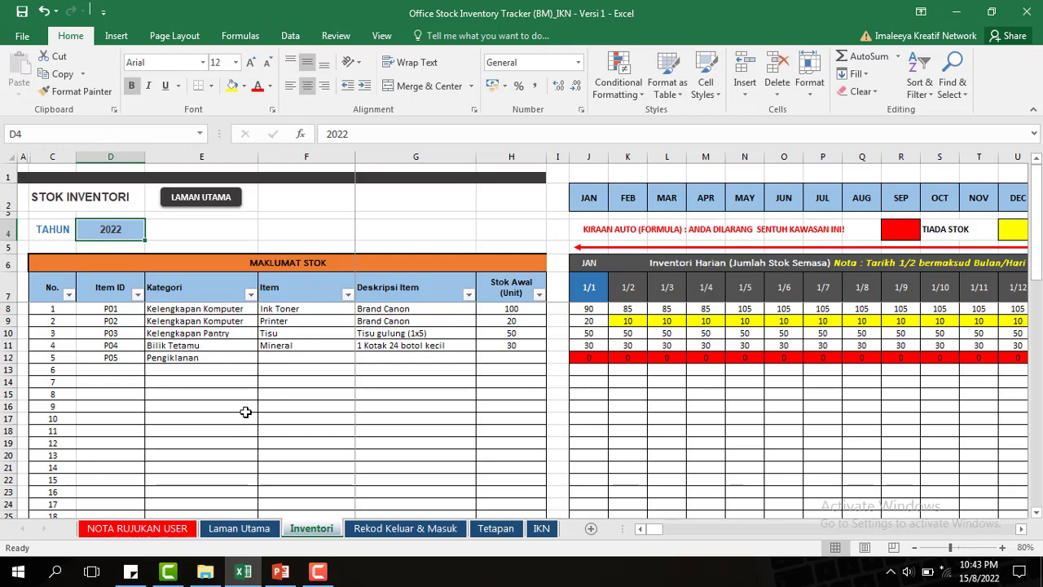
pyautogui.write('2023')
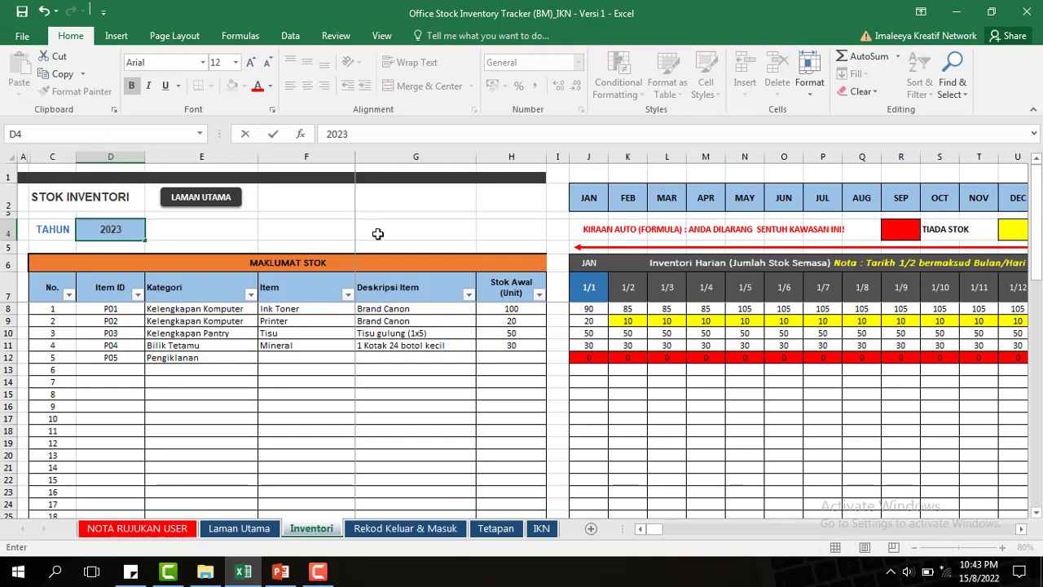
pyautogui.click(378, 235)
pyautogui.moveTo(656, 527); pyautogui.dragTo(603, 132)
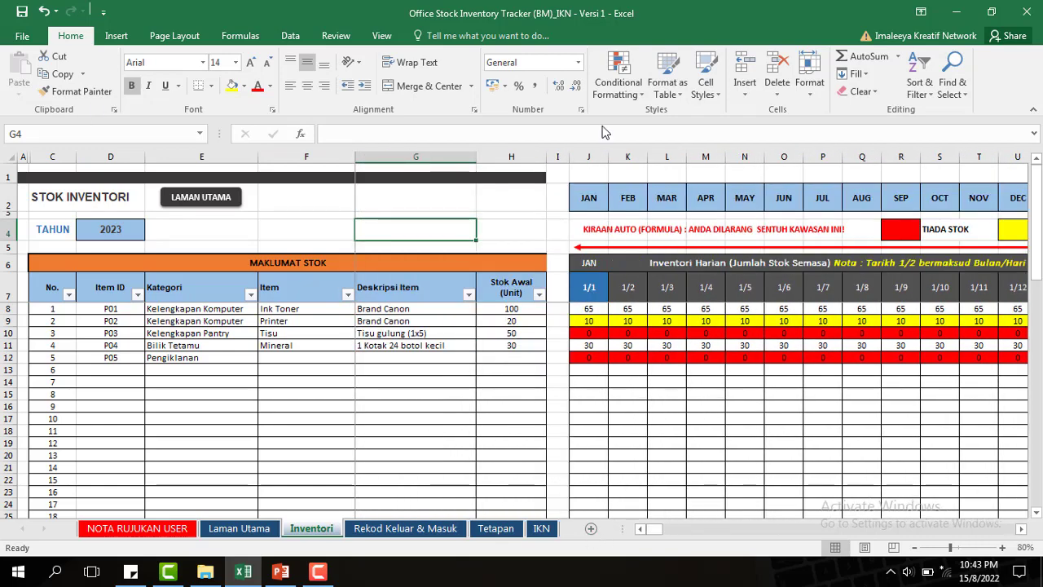
# Step: View the Rekod Keluar & Masuk sheet and return to the STOK INVENTORI entry on the main page
pyautogui.click(383, 533)
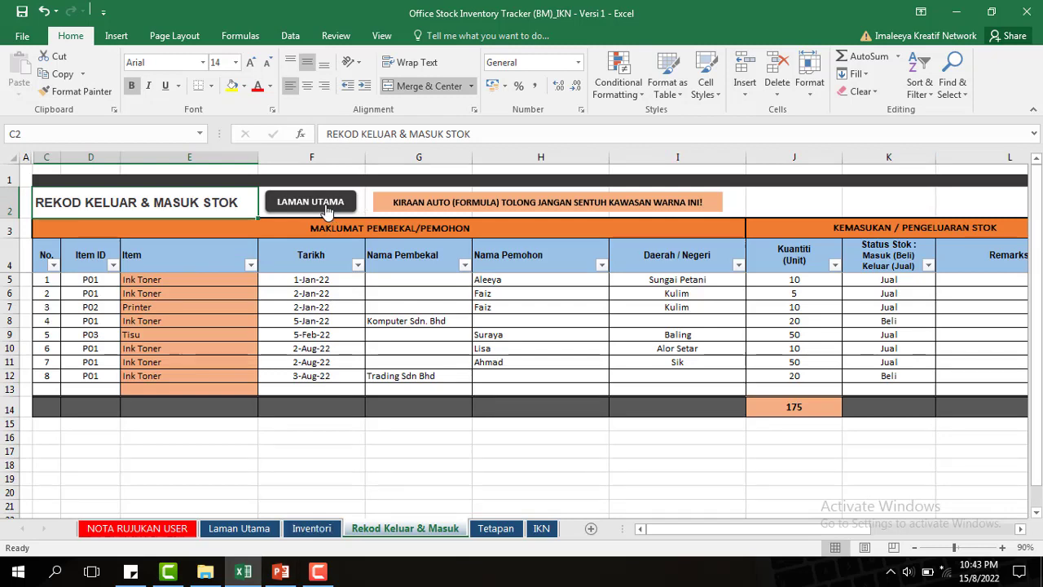
pyautogui.click(329, 211)
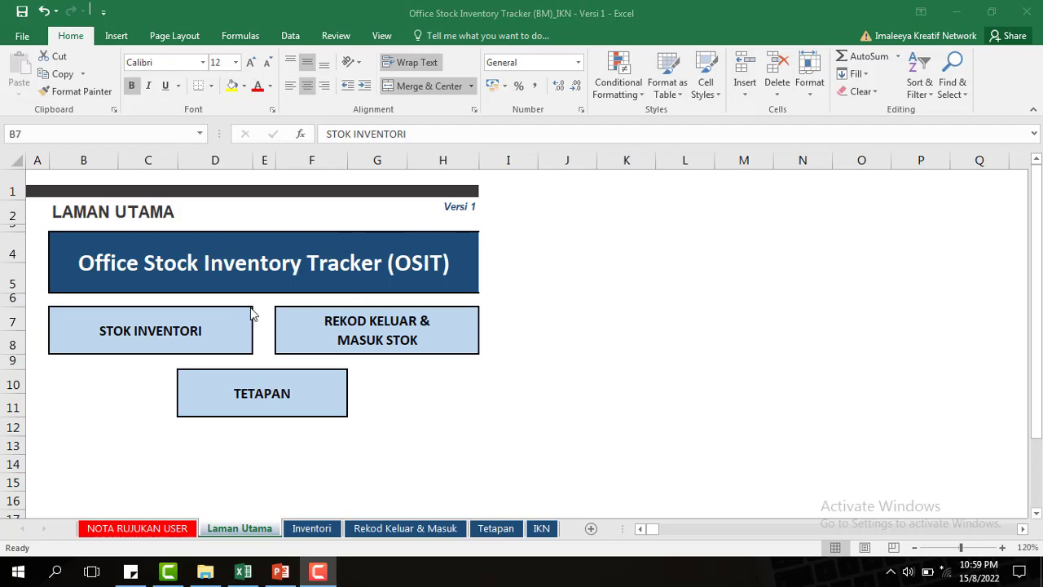
pyautogui.click(169, 325)
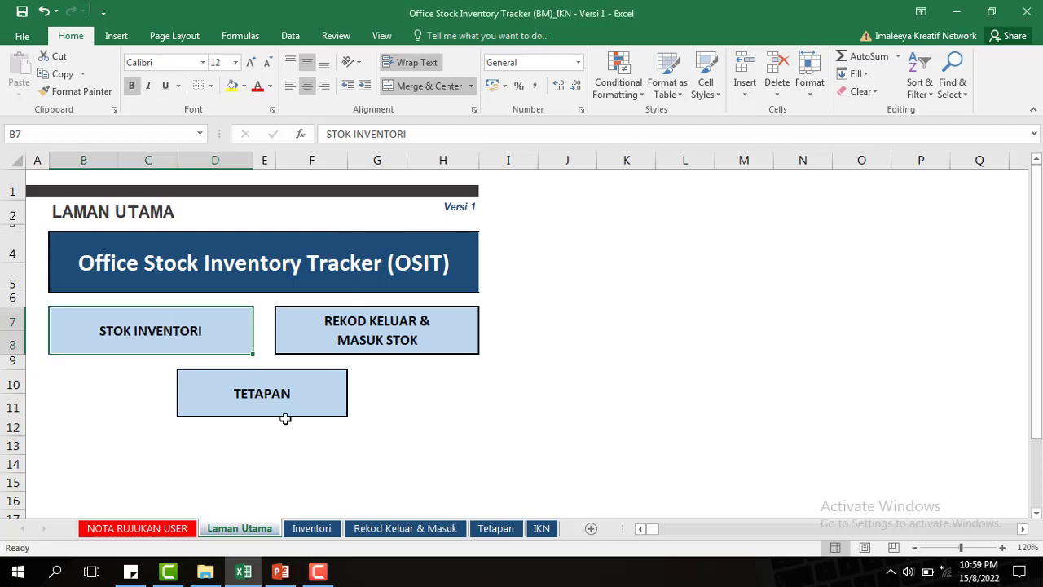
# Step: Go to the STOK INVENTORI sheet from the main page and set the inventory year (TAHUN) to 2022
pyautogui.click(189, 357)
pyautogui.click(109, 229)
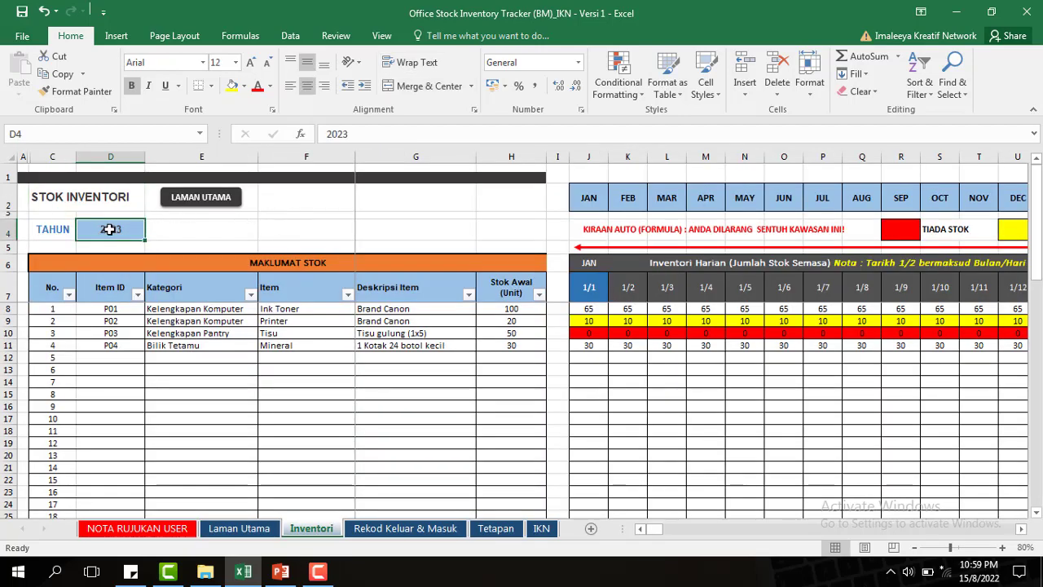
pyautogui.write('20')
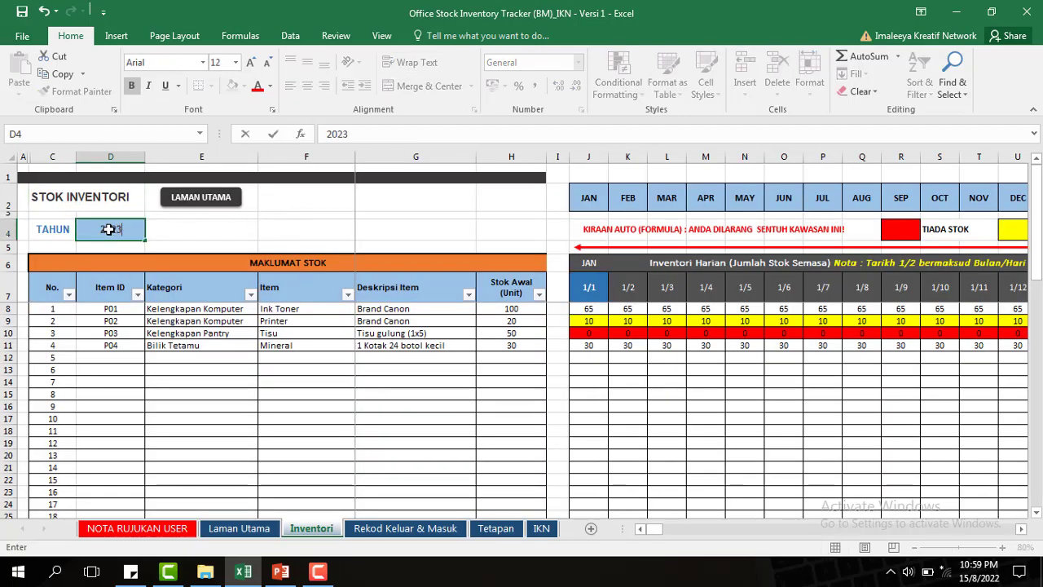
pyautogui.press('BackSpace')
pyautogui.write('2')
pyautogui.click(158, 261)
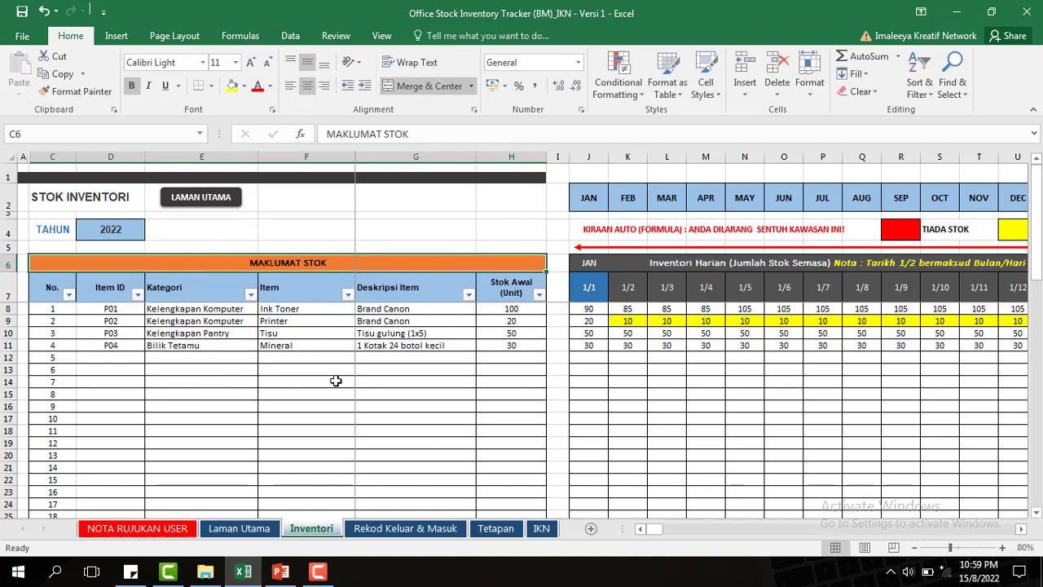
# Step: Review the INFO 3 start-up instructions for INVENTORI in the NOTA RUJUKAN USER sheet
pyautogui.click(153, 528)
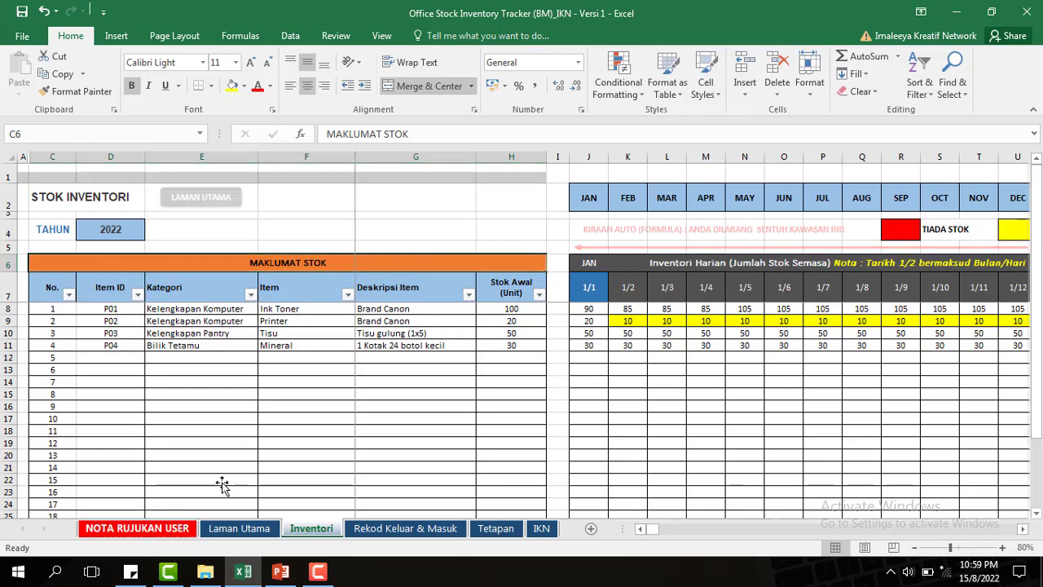
pyautogui.scroll(-2, 134, 375)
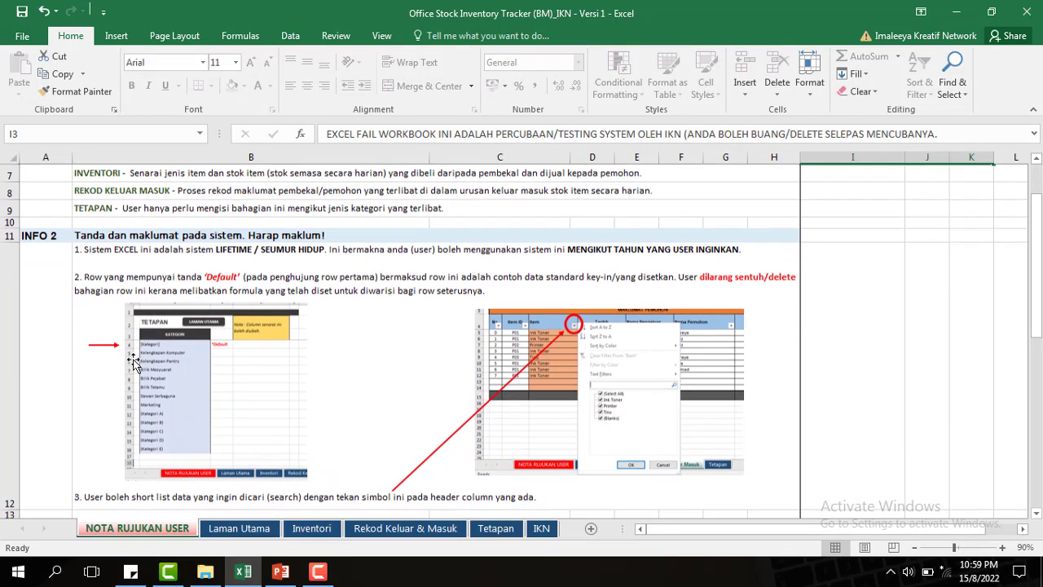
pyautogui.scroll(-4, 106, 321)
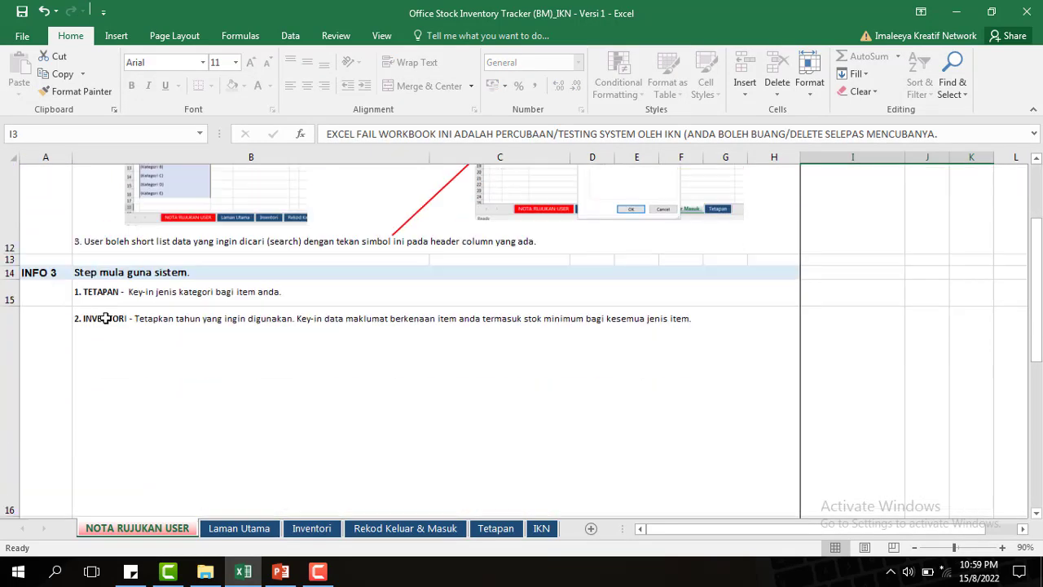
pyautogui.scroll(2, 106, 322)
pyautogui.scroll(-1, 106, 321)
pyautogui.scroll(1, 106, 321)
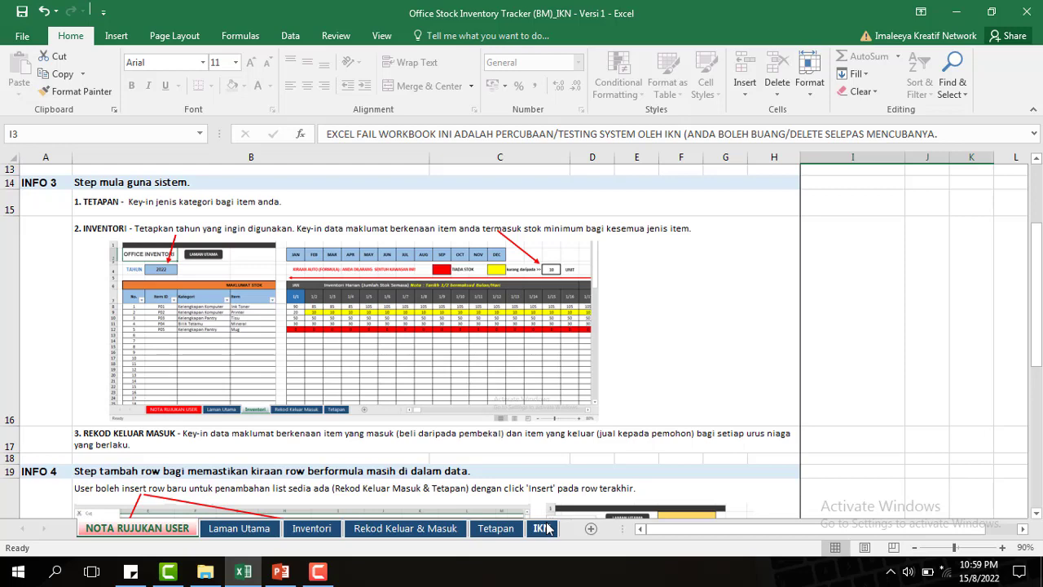
# Step: Look at the IKN and Tetapan sheets and return to the user notes
pyautogui.click(543, 528)
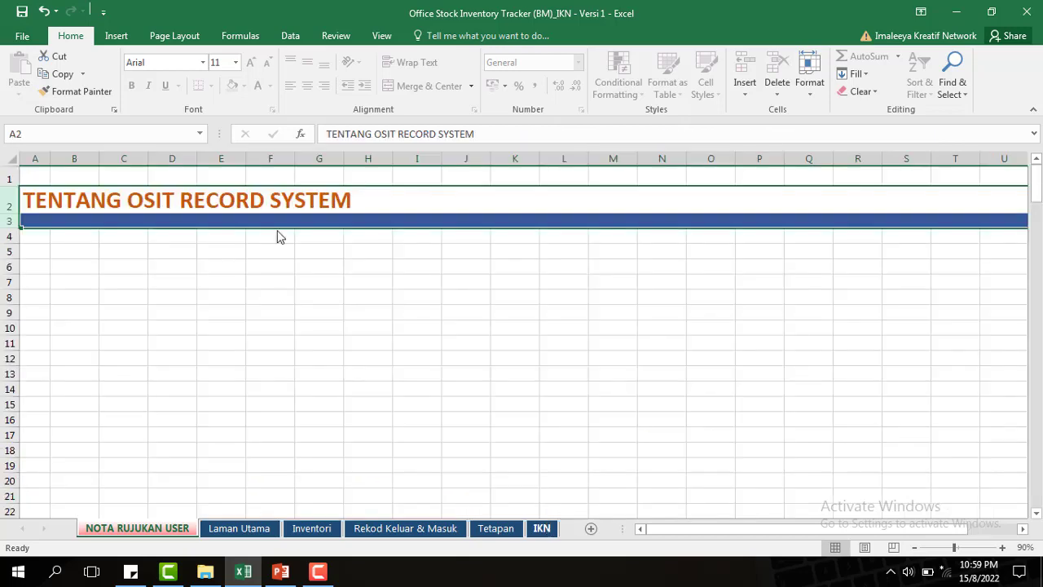
pyautogui.click(495, 527)
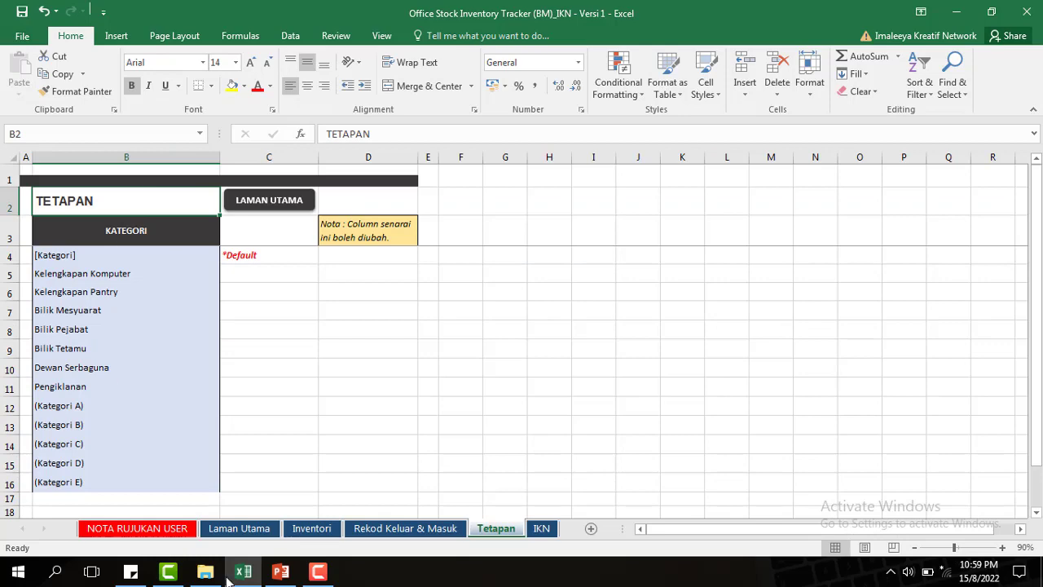
pyautogui.click(231, 528)
pyautogui.click(152, 528)
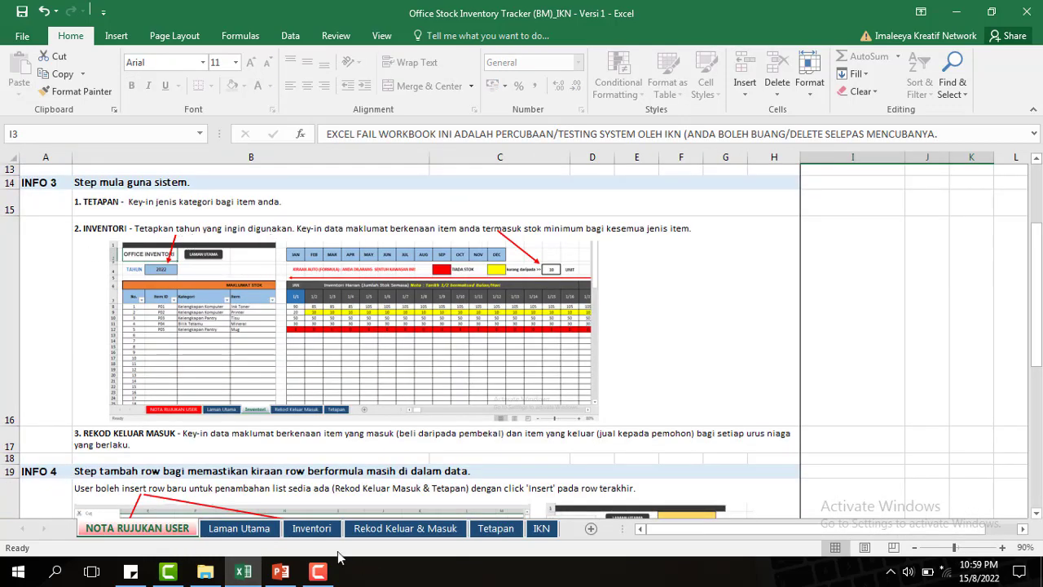
# Step: Check the out-of-stock and minimum-stock colour legend above the daily inventory on the Inventori sheet
pyautogui.click(311, 528)
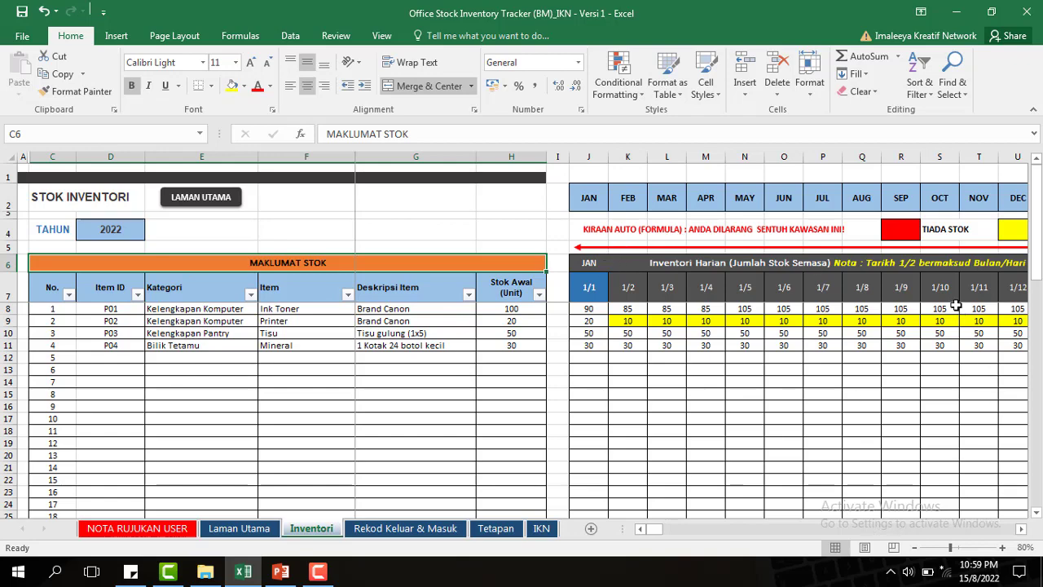
pyautogui.click(1021, 529)
pyautogui.click(1021, 529)
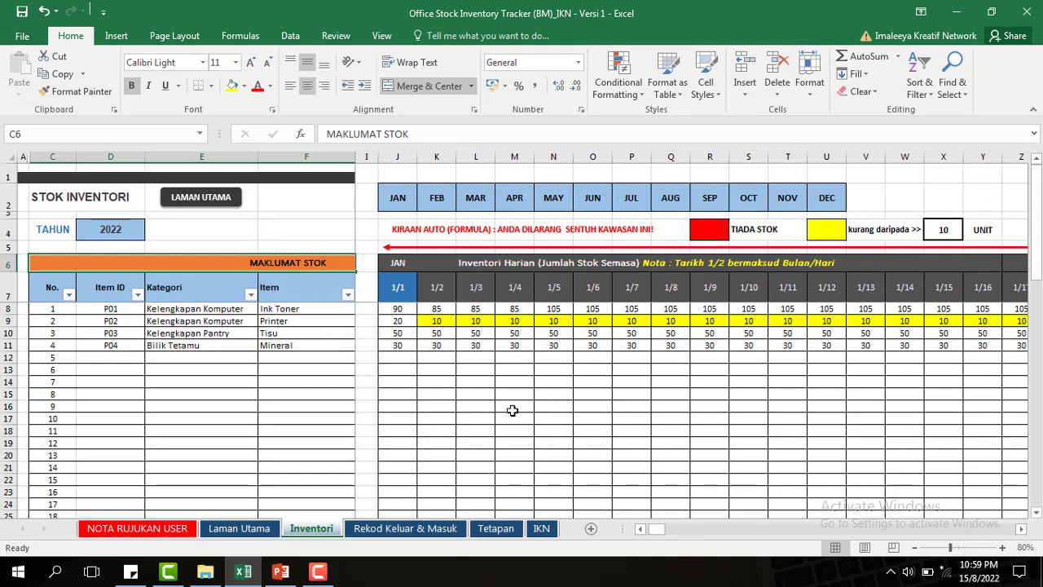
pyautogui.moveTo(662, 532); pyautogui.dragTo(649, 532)
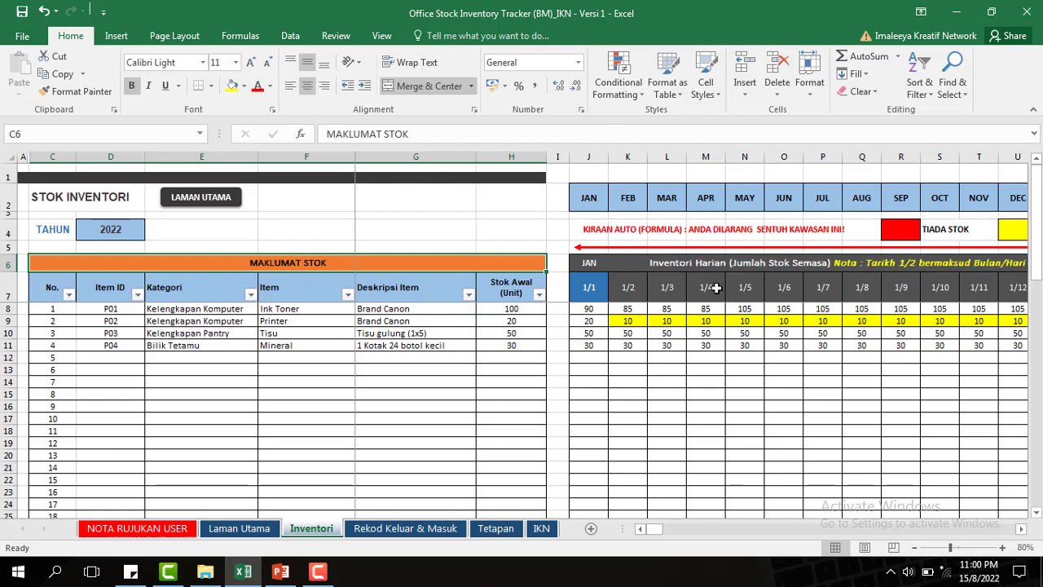
# Step: Use the month links to view the January and August daily stock, and return to the start of the inventory table
pyautogui.click(595, 202)
pyautogui.click(591, 261)
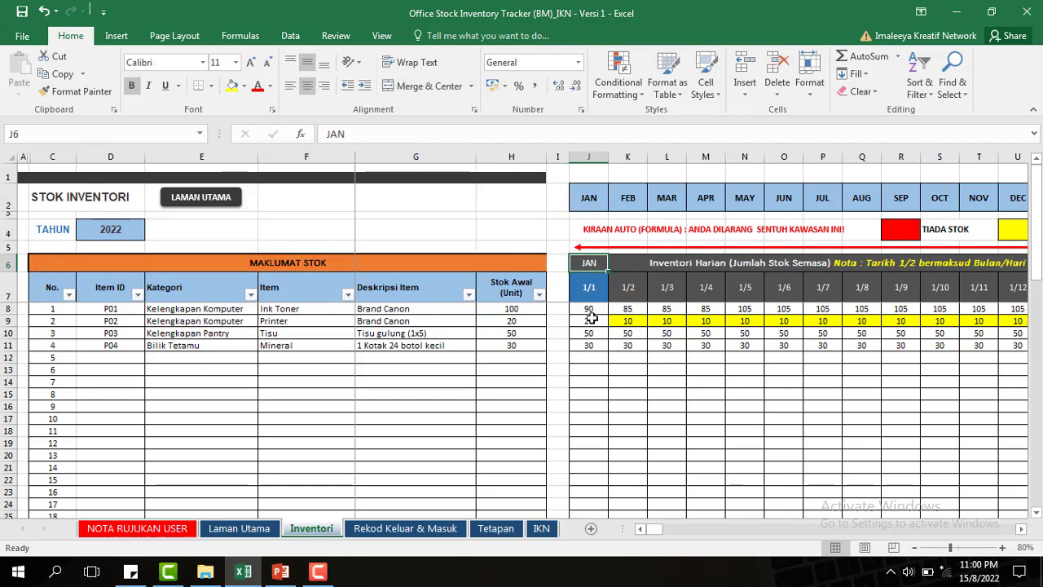
pyautogui.click(866, 206)
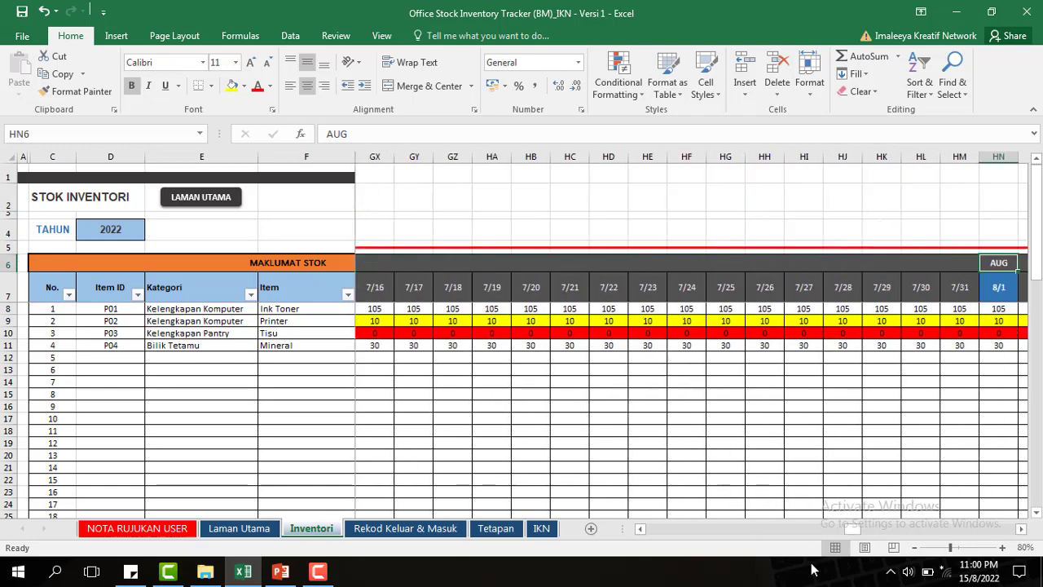
pyautogui.click(1021, 528)
pyautogui.click(1022, 529)
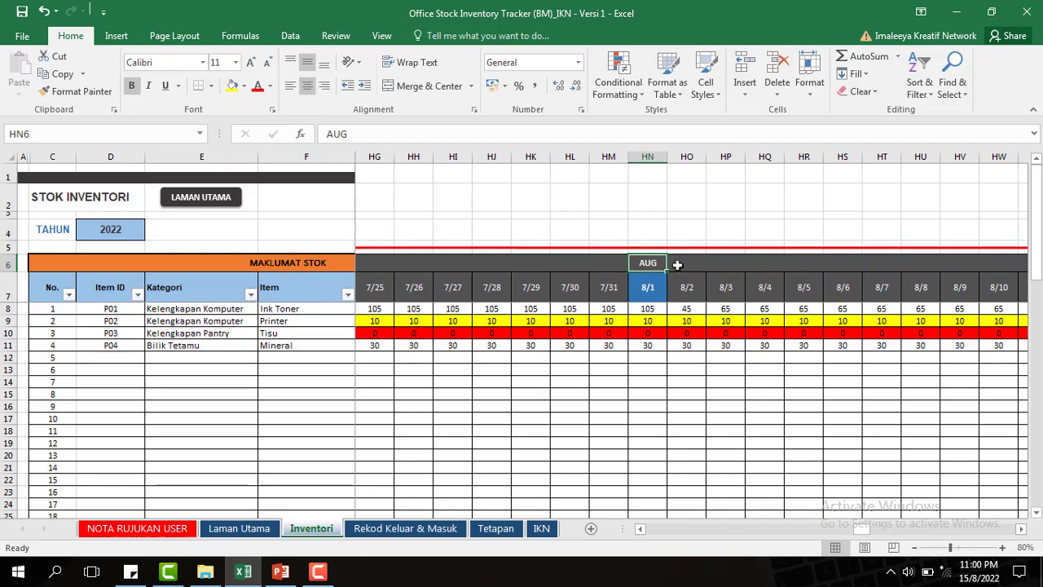
pyautogui.click(644, 265)
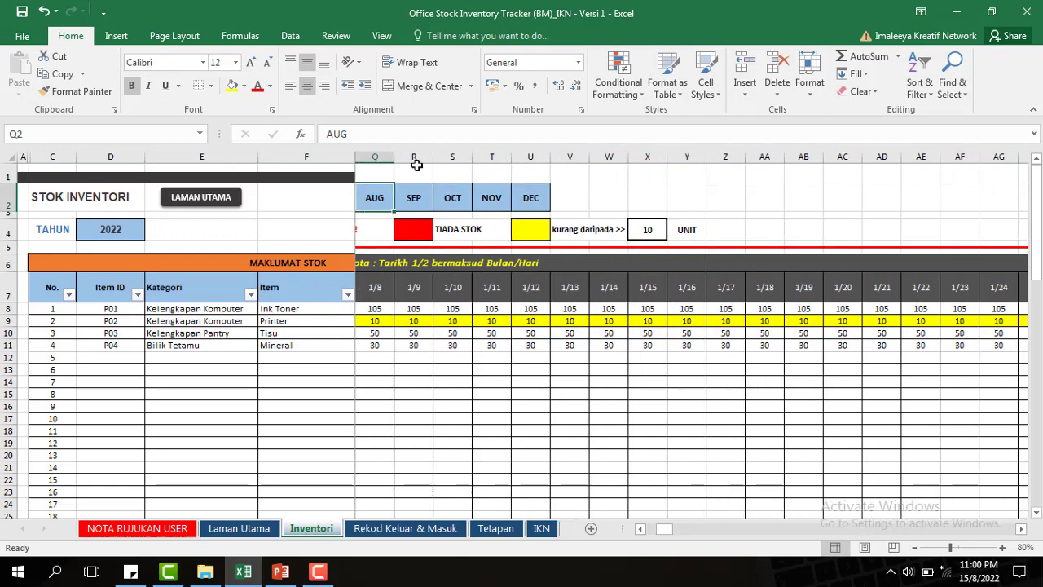
pyautogui.moveTo(667, 530); pyautogui.dragTo(655, 530)
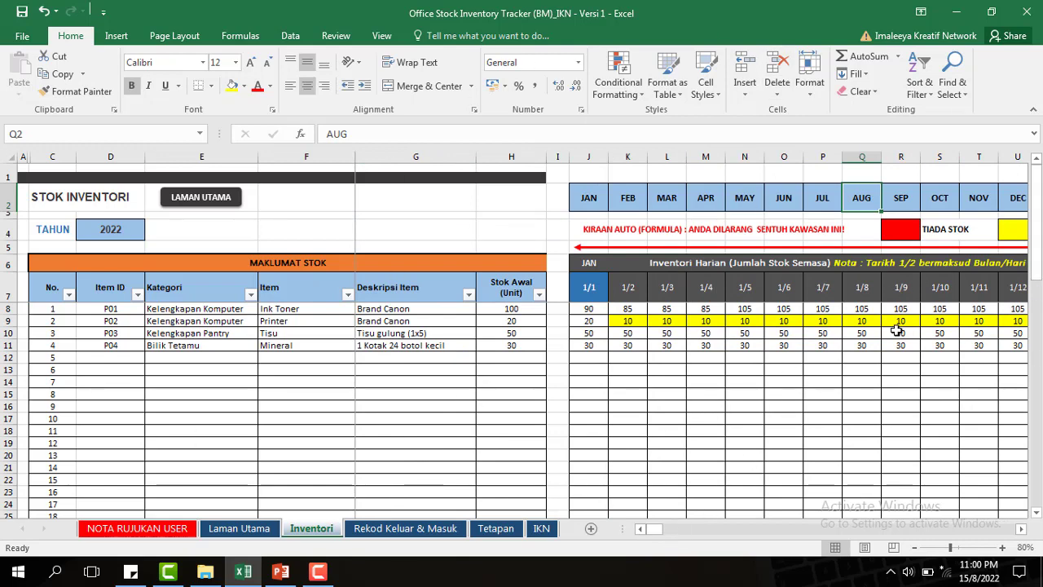
# Step: Enter item ID P05 in row No. 5 of the stock inventory and set its category to Bilik Pejabat
pyautogui.click(112, 348)
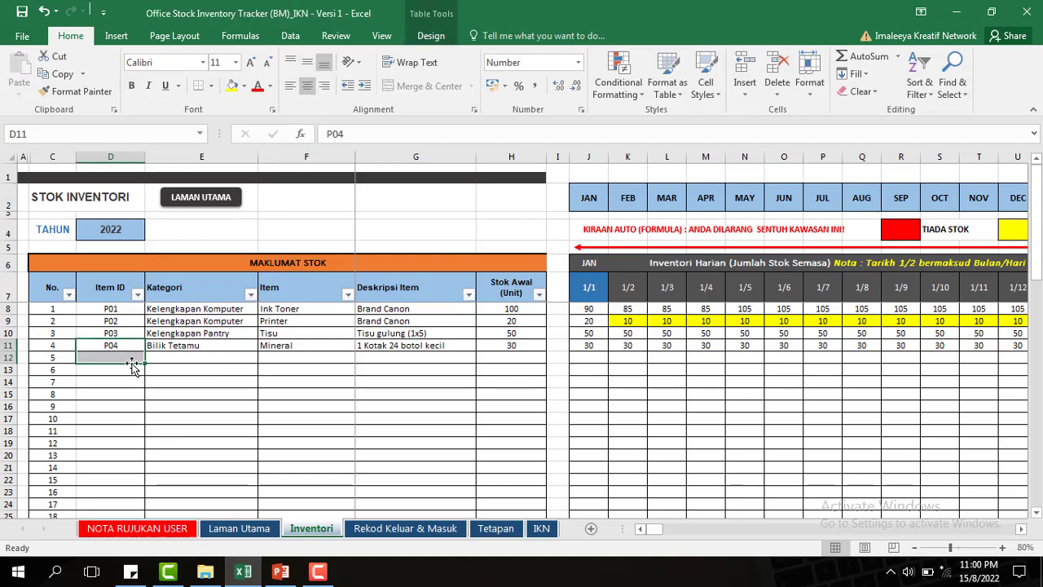
pyautogui.click(120, 357)
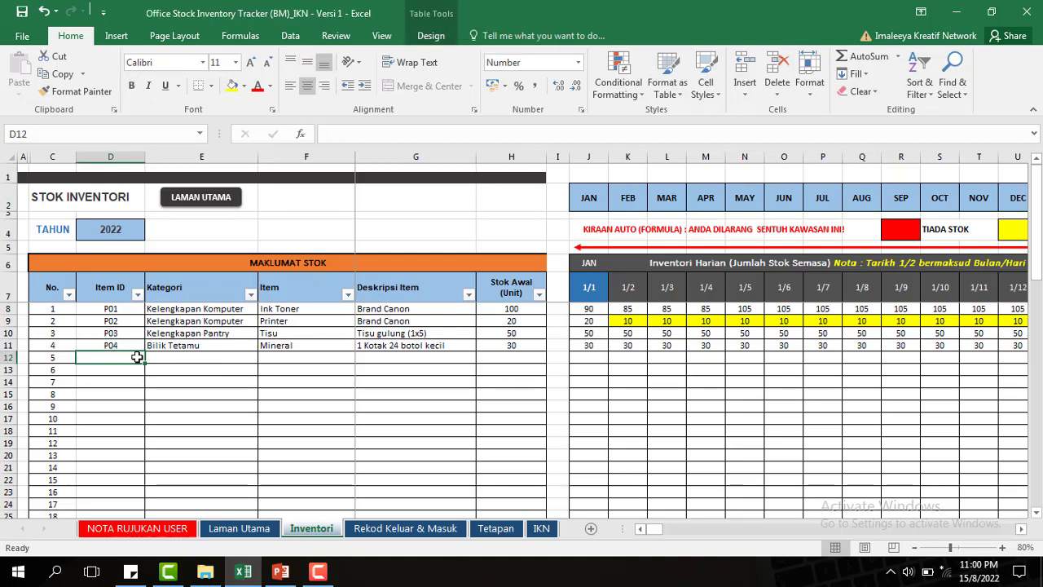
pyautogui.write('p0')
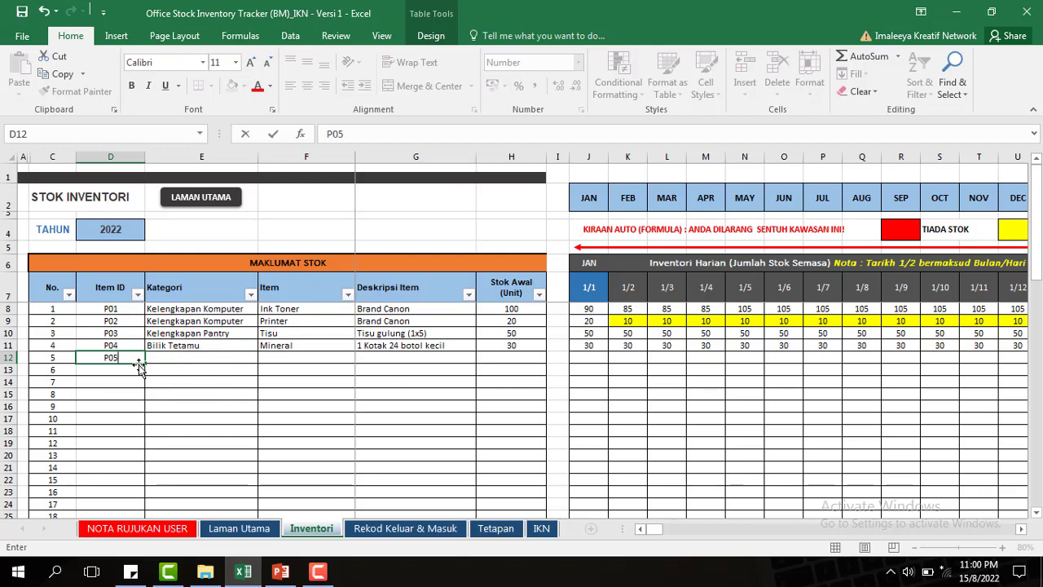
pyautogui.click(242, 356)
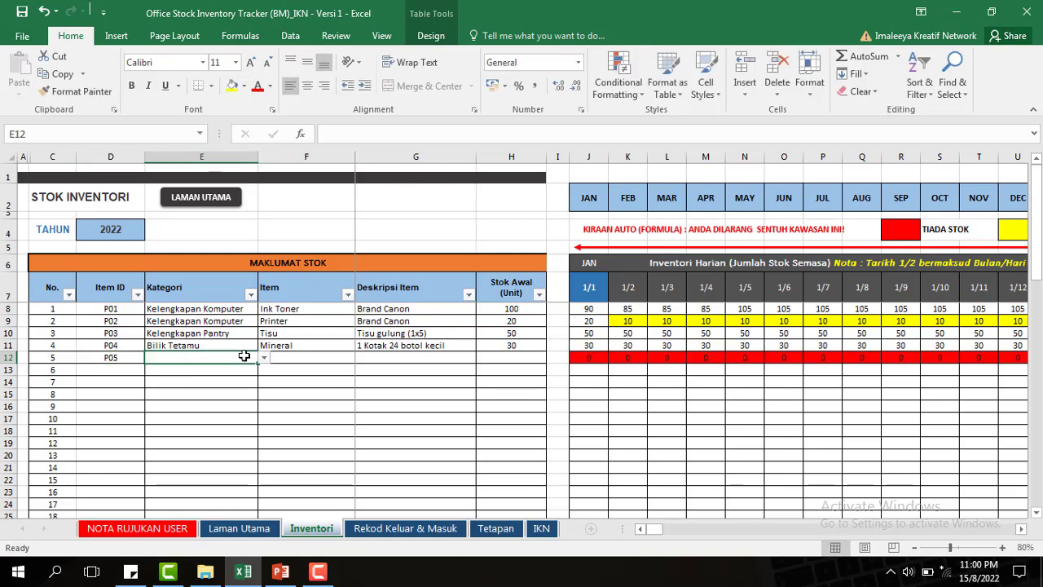
pyautogui.click(263, 358)
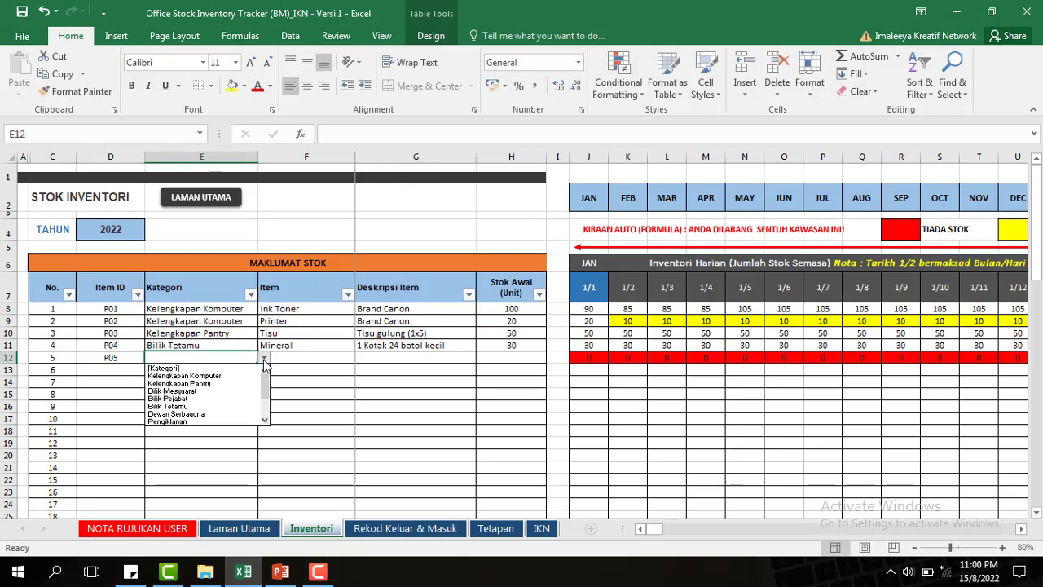
pyautogui.click(200, 400)
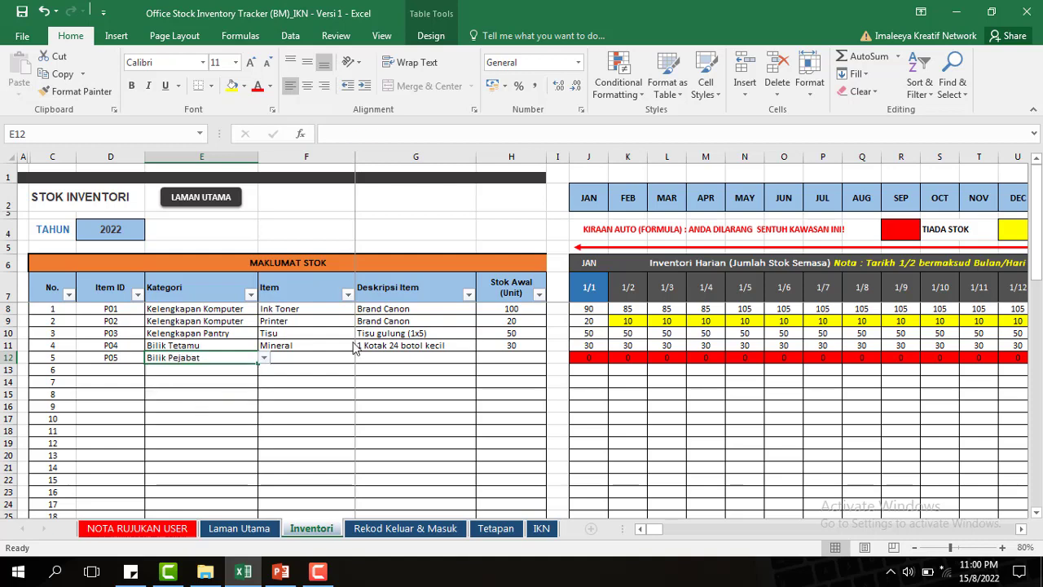
# Step: Fill in the item name Kerusi and the description Plastik for inventory item P05
pyautogui.click(305, 348)
pyautogui.click(305, 356)
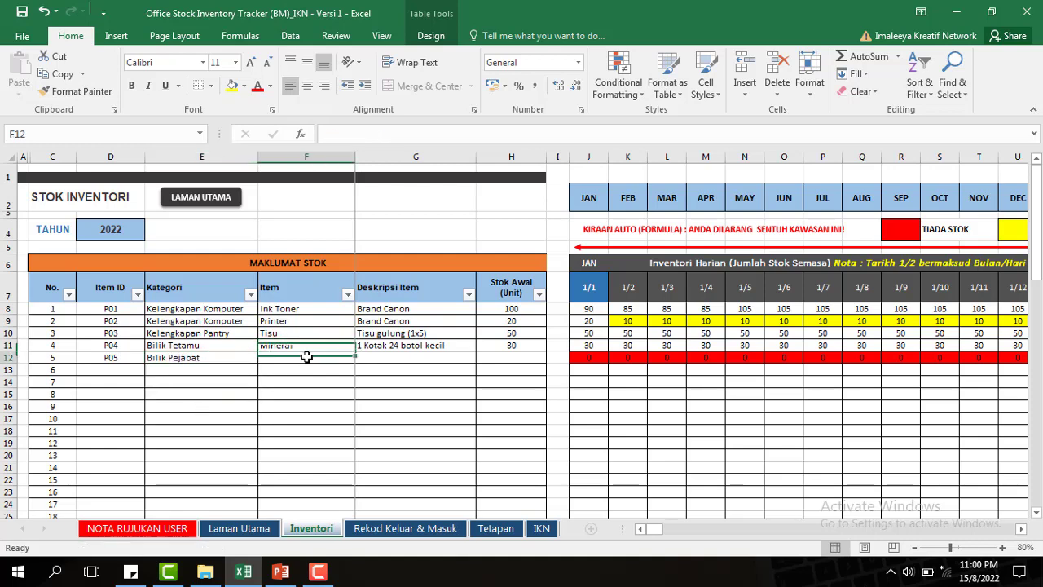
pyautogui.write('kERUSI')
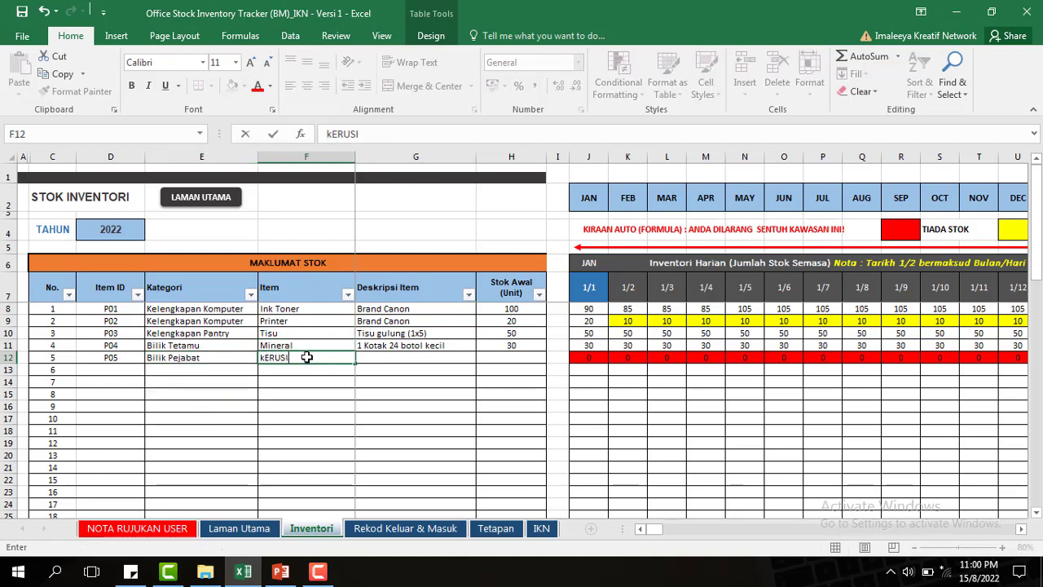
pyautogui.click(418, 333)
pyautogui.click(420, 357)
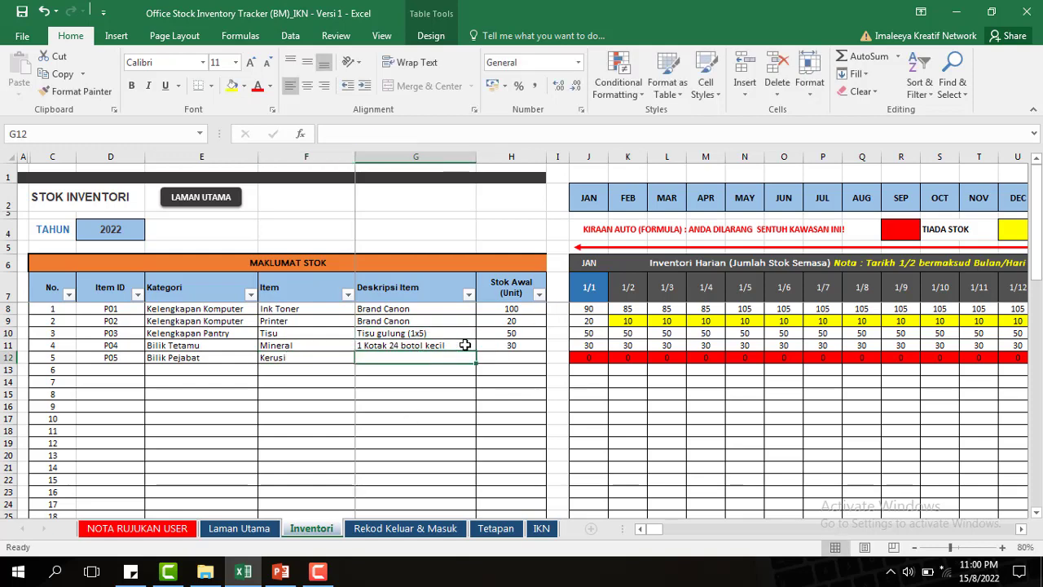
pyautogui.click(506, 355)
pyautogui.click(408, 355)
pyautogui.doubleClick(416, 356)
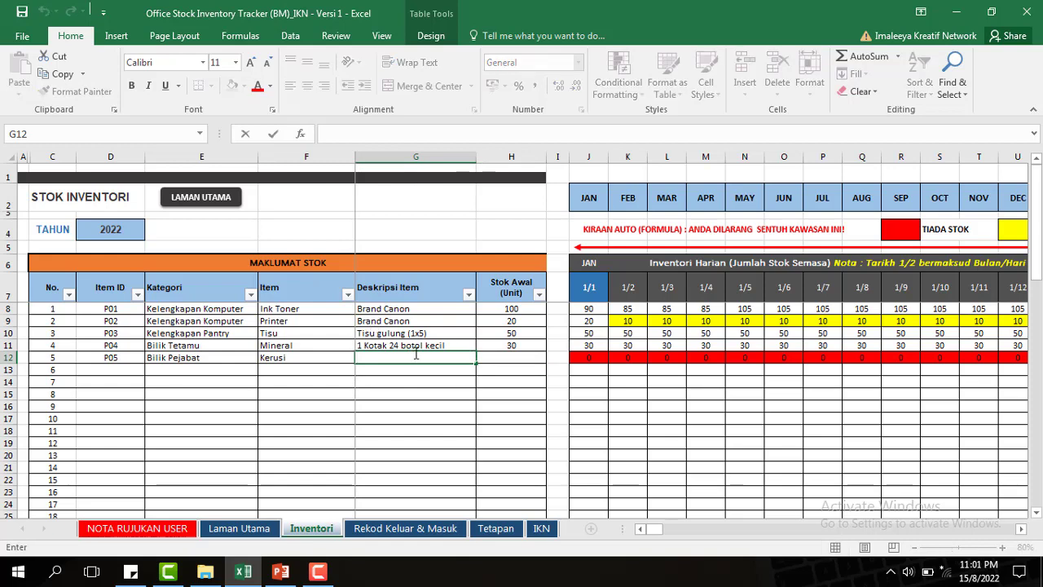
# Step: Set the opening stock (Stok Awal) of item P05 to 50 units
pyautogui.click(518, 357)
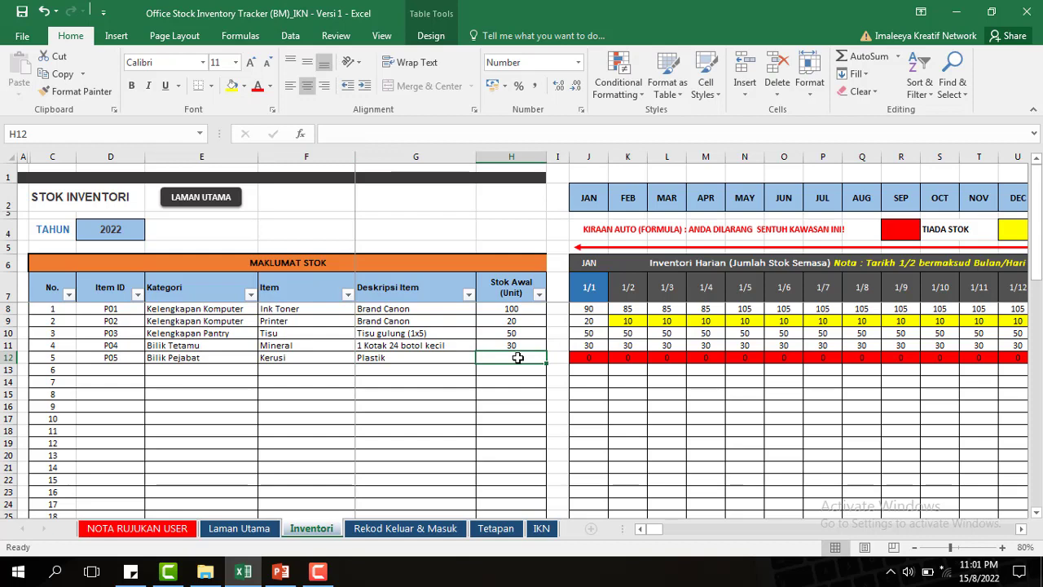
pyautogui.write('50')
pyautogui.click(526, 404)
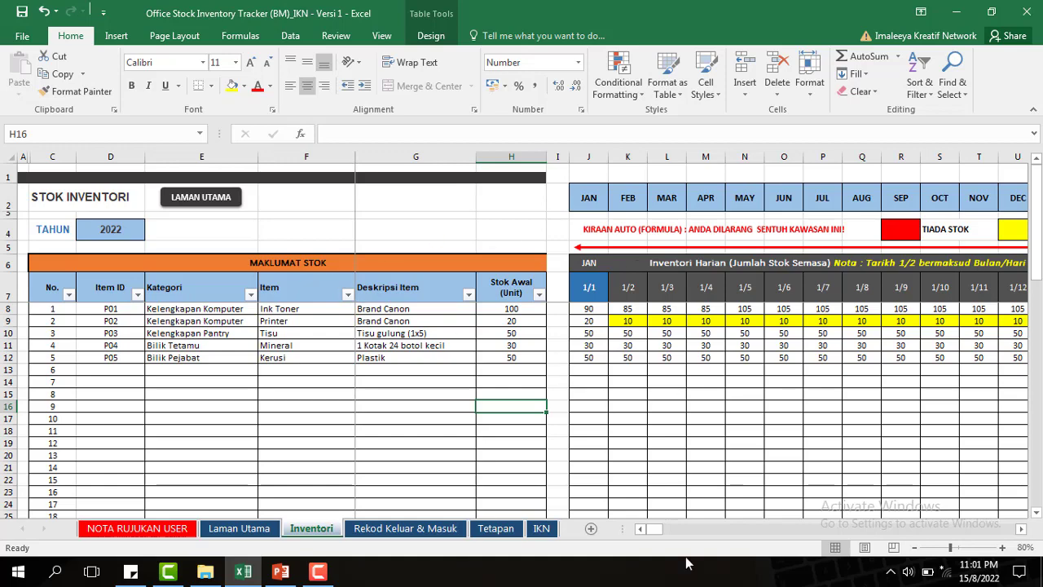
# Step: Jump to August in the daily inventory and examine the items' stock levels from 8/1 to 8/14
pyautogui.moveTo(654, 528)
pyautogui.mouseDown()
pyautogui.moveTo(667, 528)
pyautogui.moveTo(656, 528)
pyautogui.mouseUp()
pyautogui.click(862, 198)
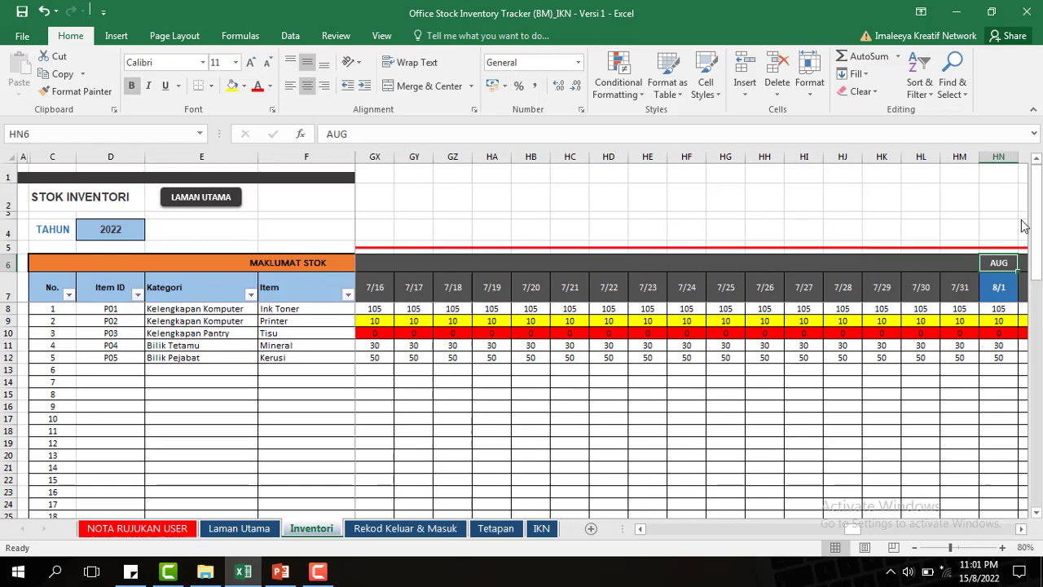
pyautogui.click(1021, 528)
pyautogui.click(1021, 528)
pyautogui.click(1022, 529)
pyautogui.click(1022, 529)
pyautogui.click(1021, 529)
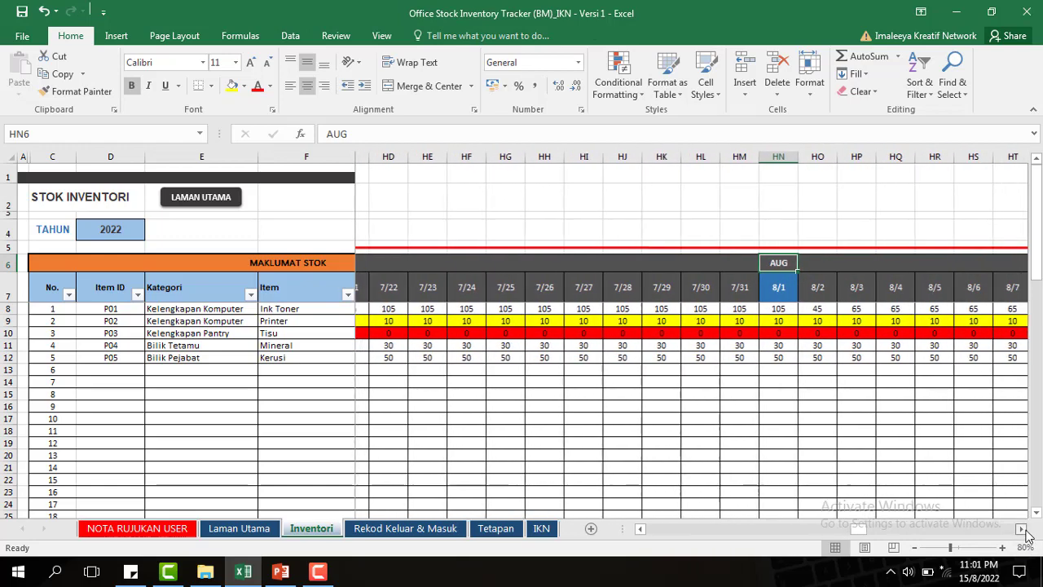
pyautogui.click(1022, 529)
pyautogui.click(1022, 529)
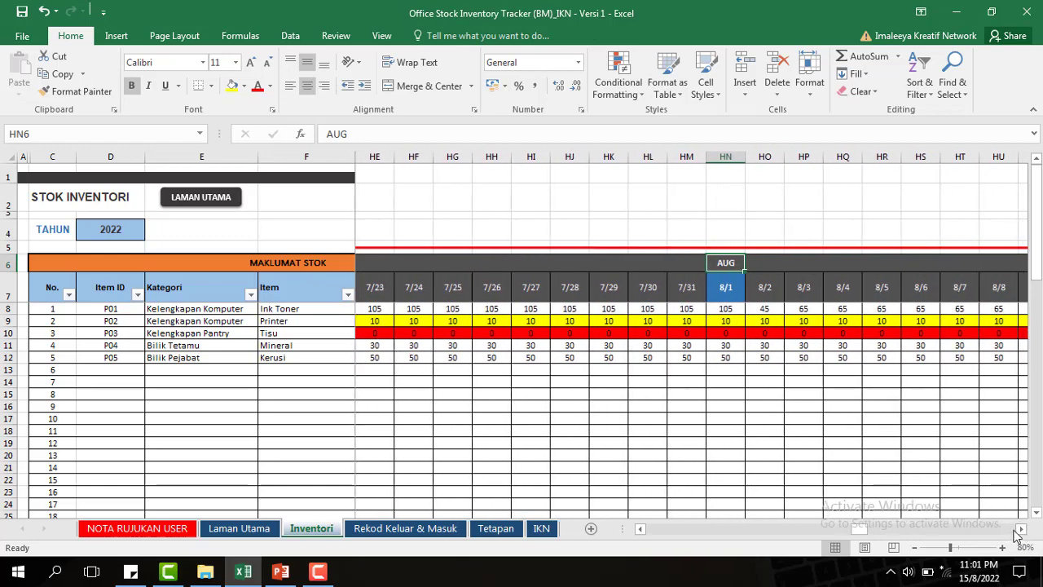
pyautogui.click(1021, 529)
pyautogui.click(1022, 528)
pyautogui.click(1022, 529)
pyautogui.click(1022, 529)
pyautogui.click(1022, 528)
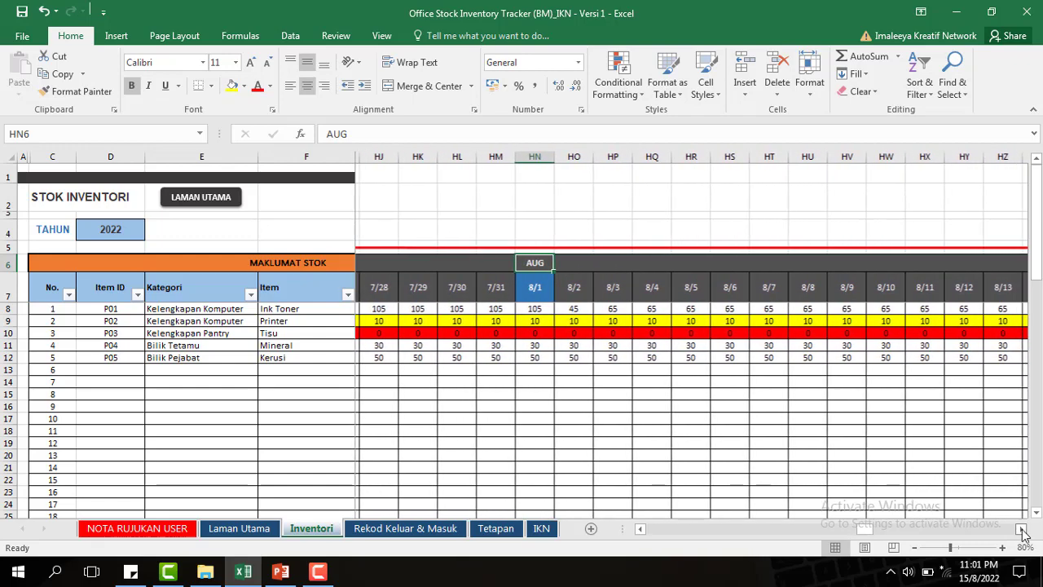
pyautogui.click(1022, 529)
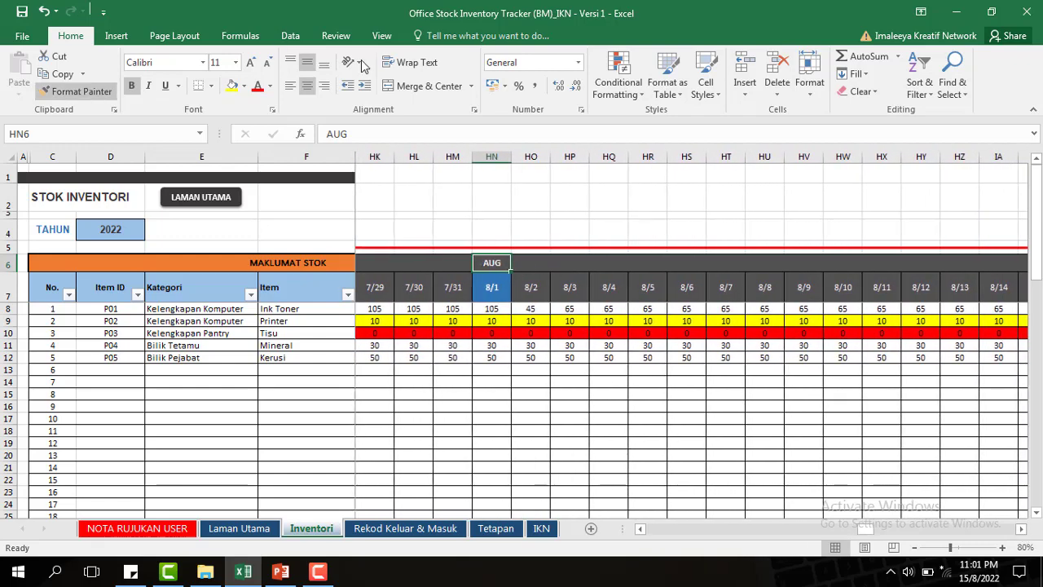
# Step: Open the Rekod Keluar & Masuk Stok record through Laman Utama and examine its columns and the supplier/applicant note beside the table
pyautogui.click(178, 202)
pyautogui.click(365, 346)
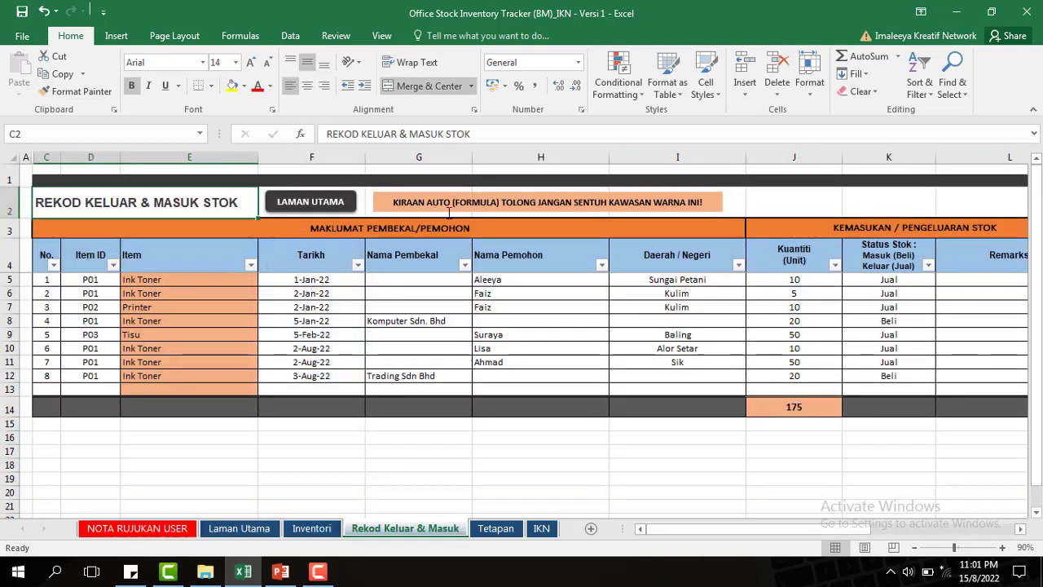
pyautogui.scroll(-2, 367, 325)
pyautogui.scroll(2, 326, 309)
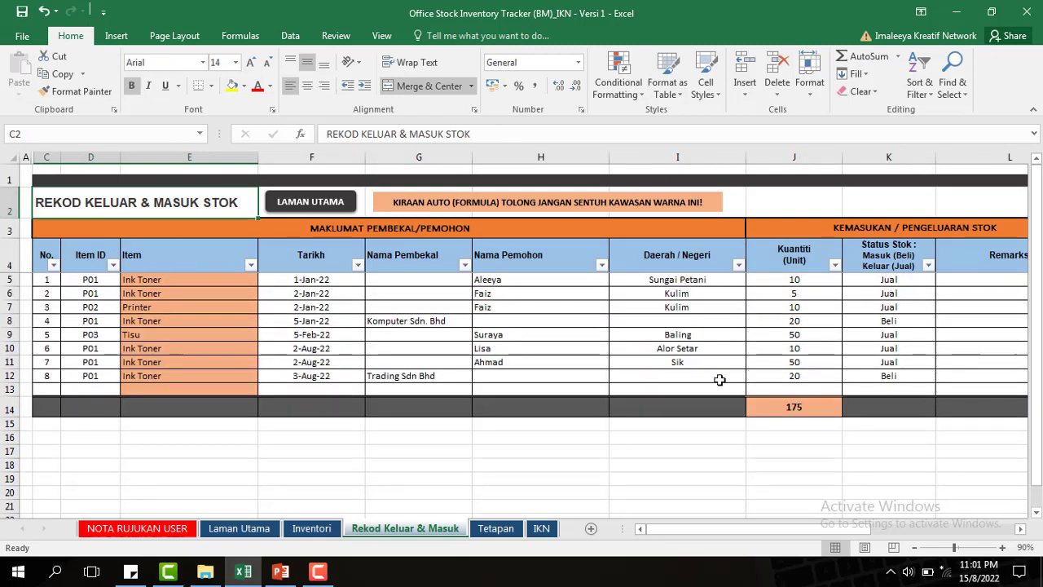
pyautogui.moveTo(736, 527); pyautogui.dragTo(911, 530)
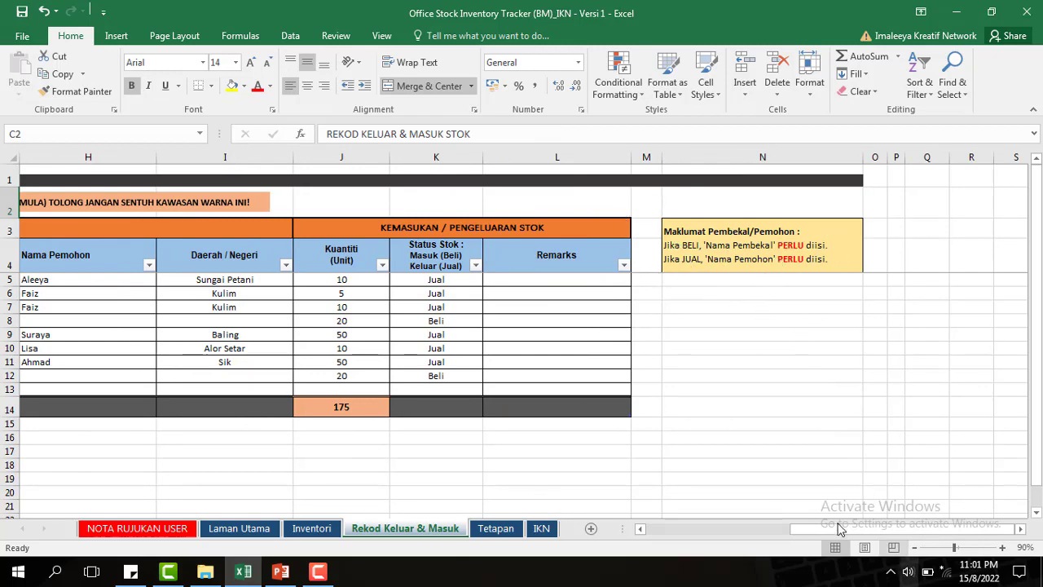
pyautogui.moveTo(840, 528); pyautogui.dragTo(731, 528)
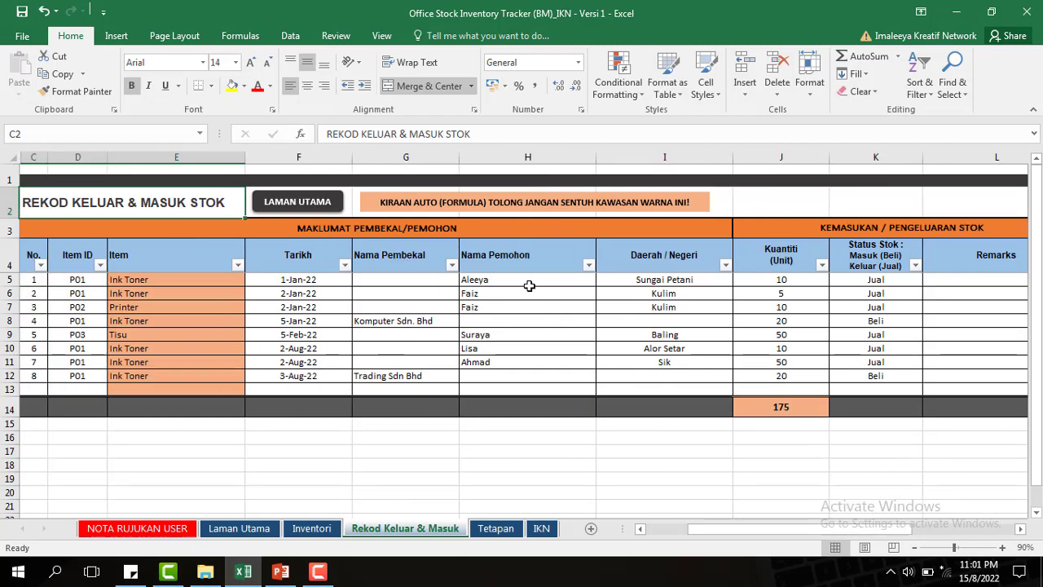
pyautogui.moveTo(873, 535); pyautogui.dragTo(953, 535)
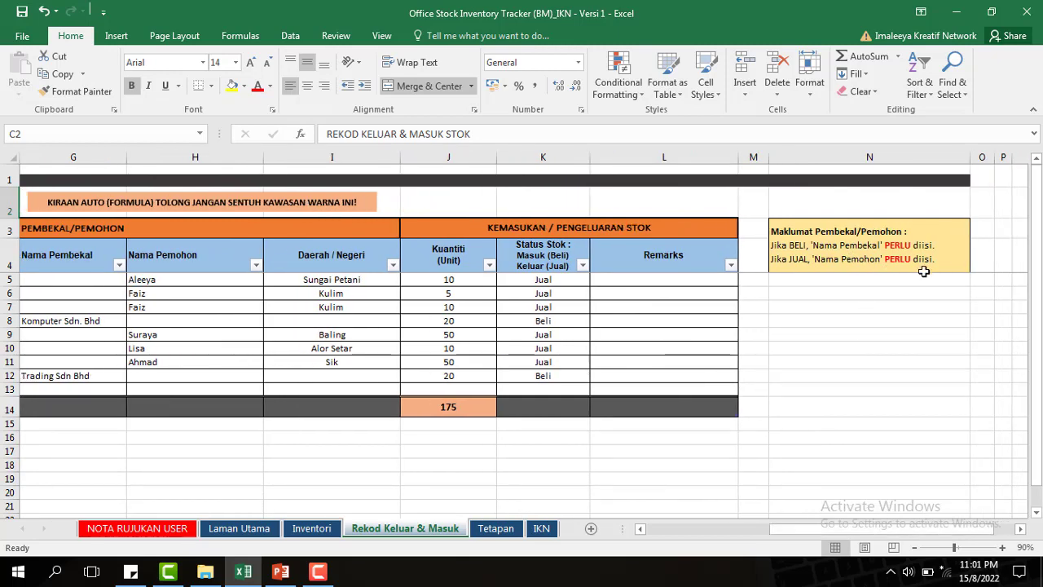
pyautogui.moveTo(833, 532); pyautogui.dragTo(733, 531)
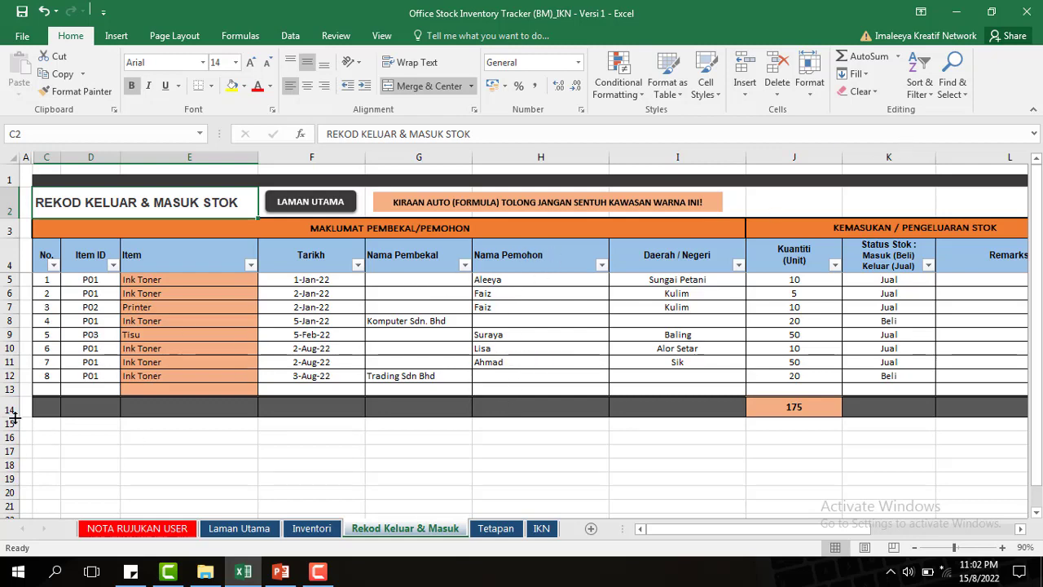
# Step: Start record No. 9 in the empty row of the stock in/out table and set its item ID to P05
pyautogui.click(55, 389)
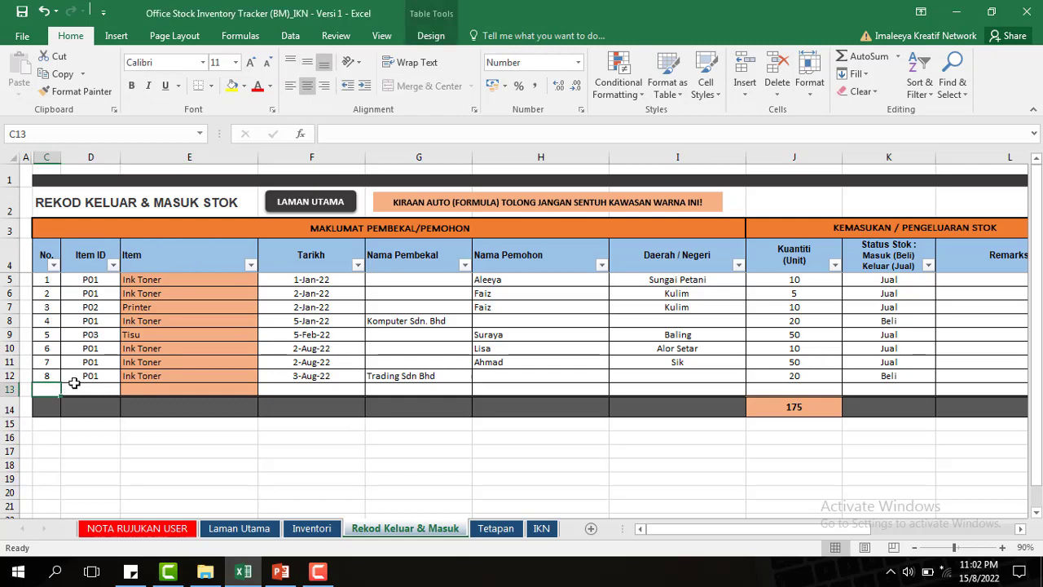
pyautogui.click(132, 389)
pyautogui.click(101, 389)
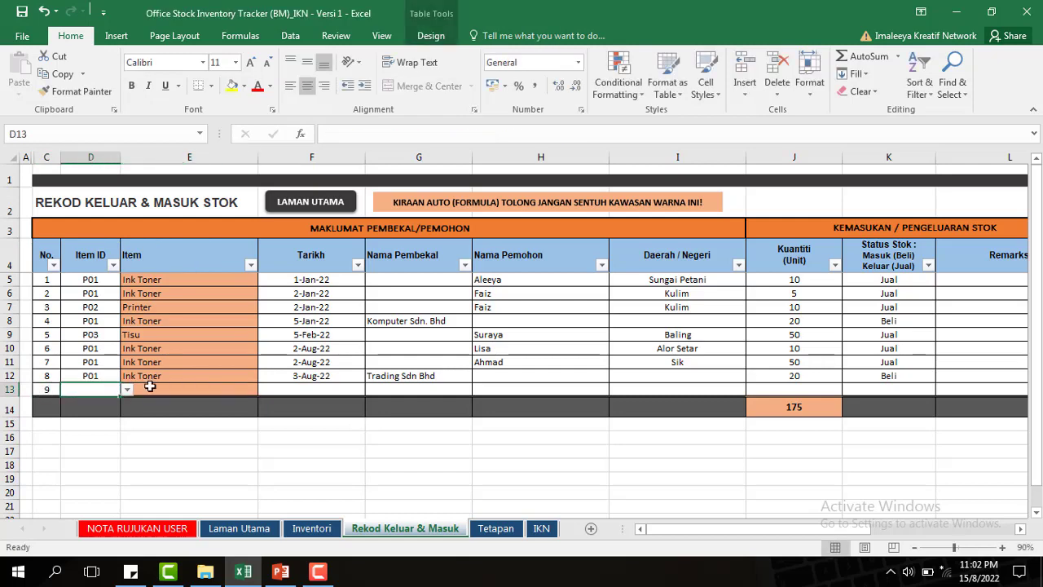
pyautogui.click(126, 389)
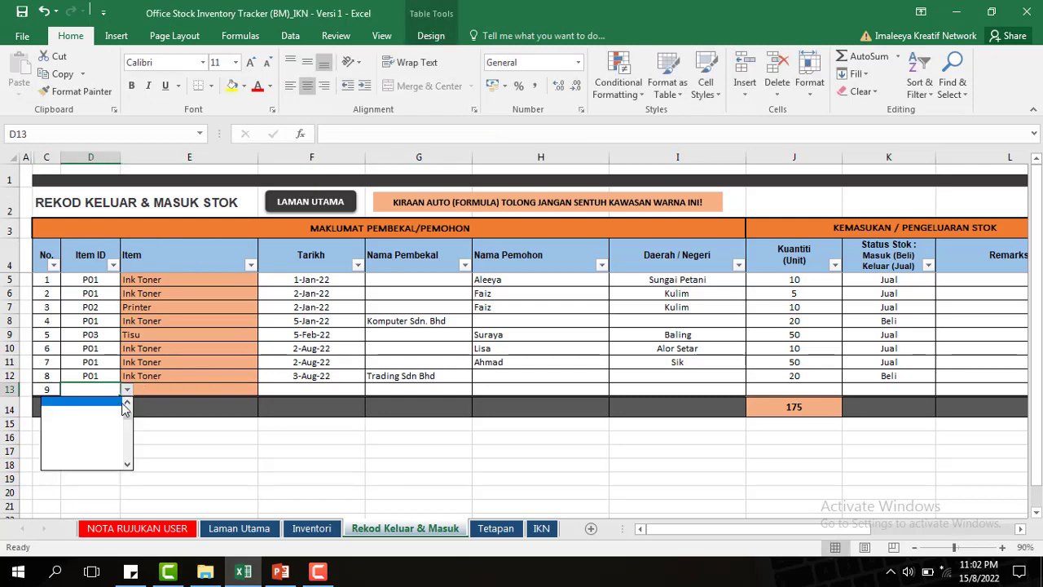
pyautogui.click(128, 402)
pyautogui.click(128, 402)
pyautogui.click(128, 403)
pyautogui.click(127, 402)
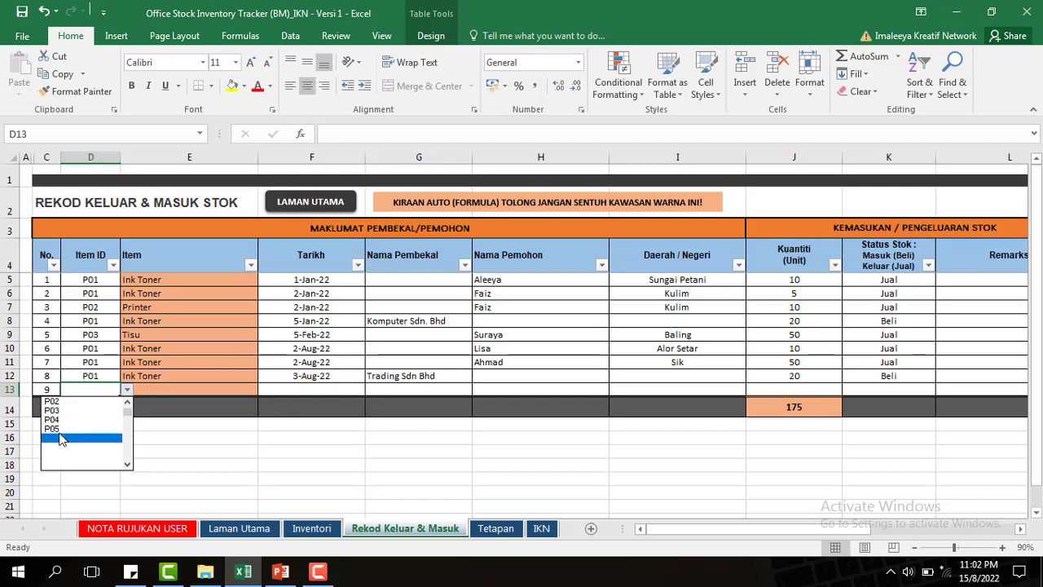
pyautogui.click(55, 429)
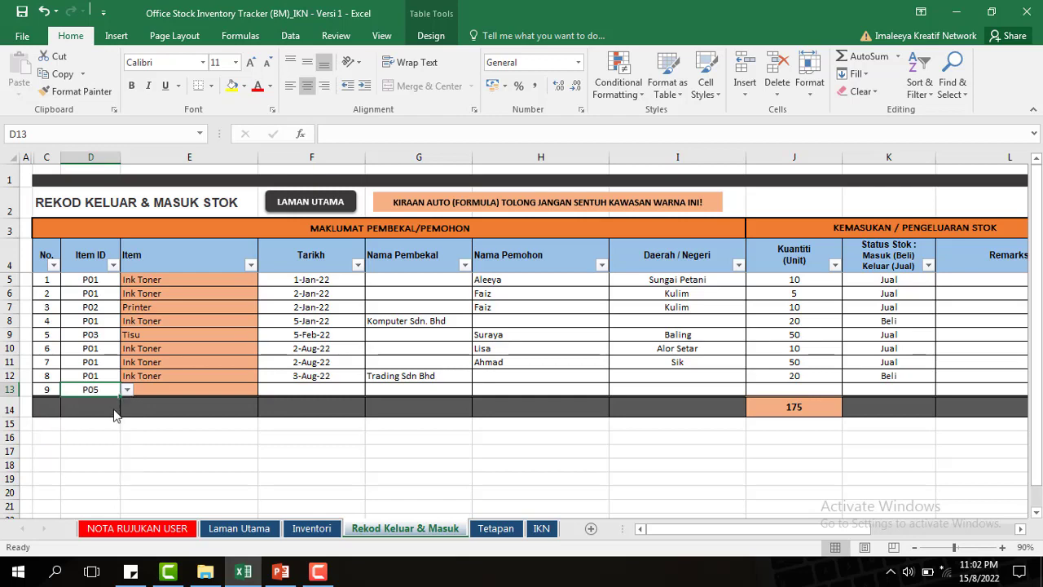
# Step: Set the date (Tarikh) of record No. 9 to 15/8 and fill in the applicant's name under Nama Pemohon
pyautogui.click(313, 390)
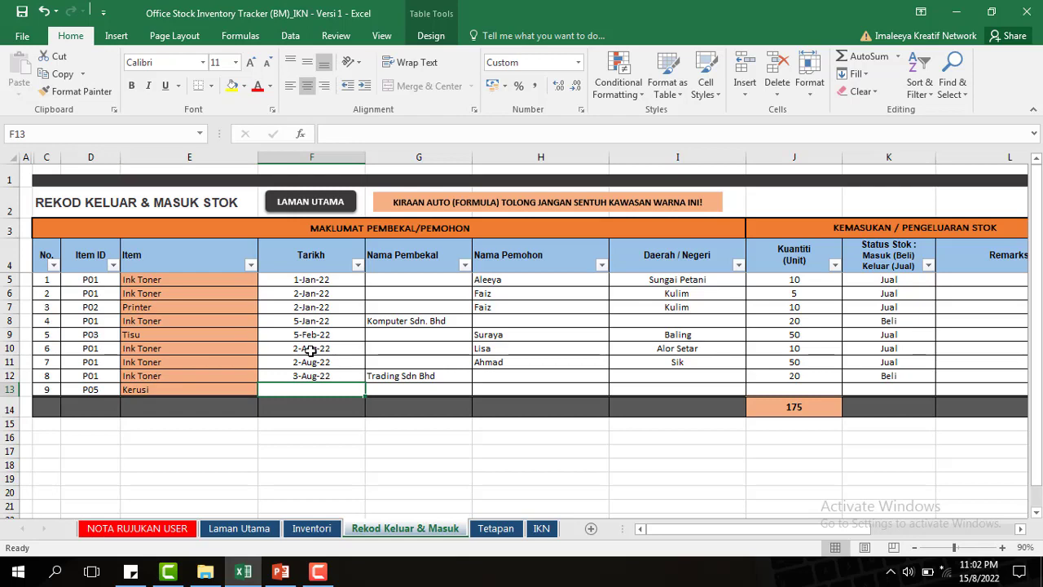
pyautogui.write('15/')
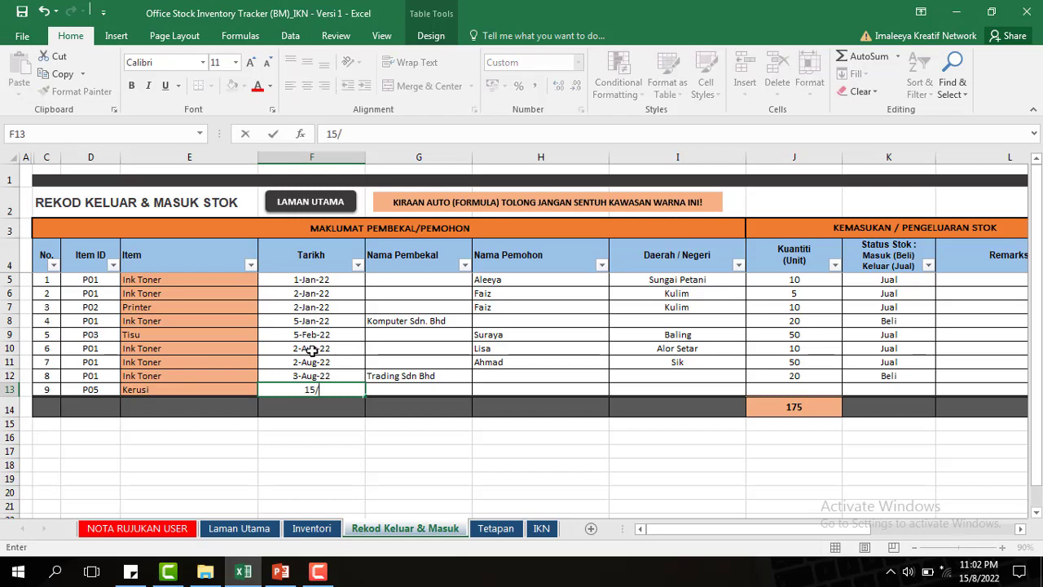
pyautogui.write('8')
pyautogui.click(390, 348)
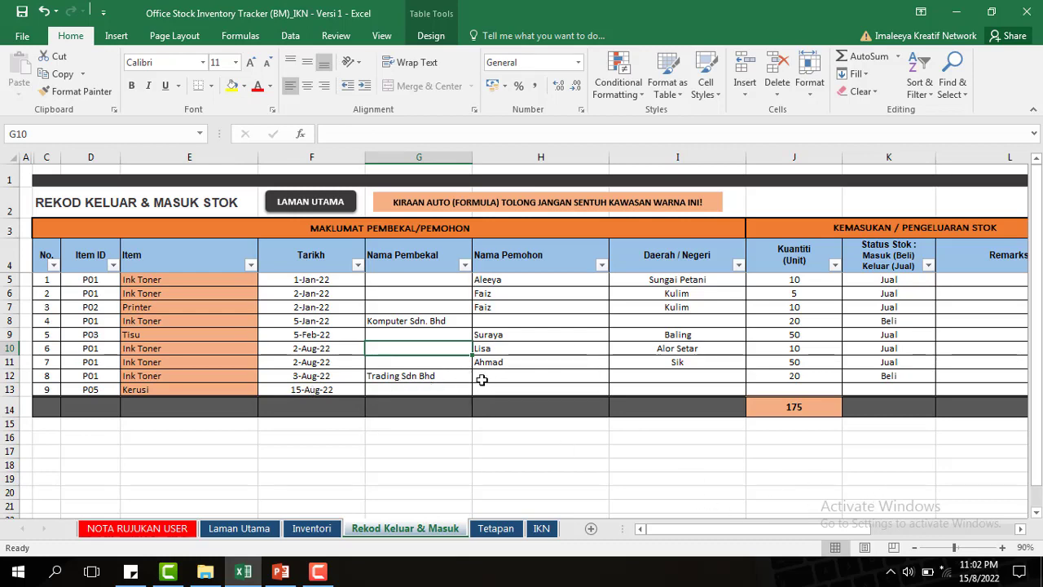
pyautogui.click(540, 390)
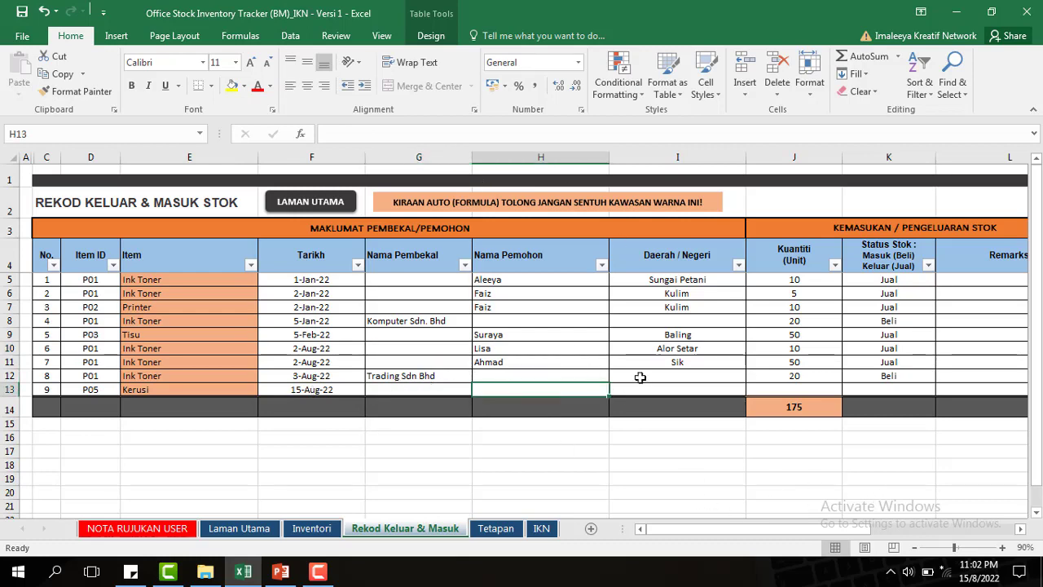
pyautogui.write('Maria')
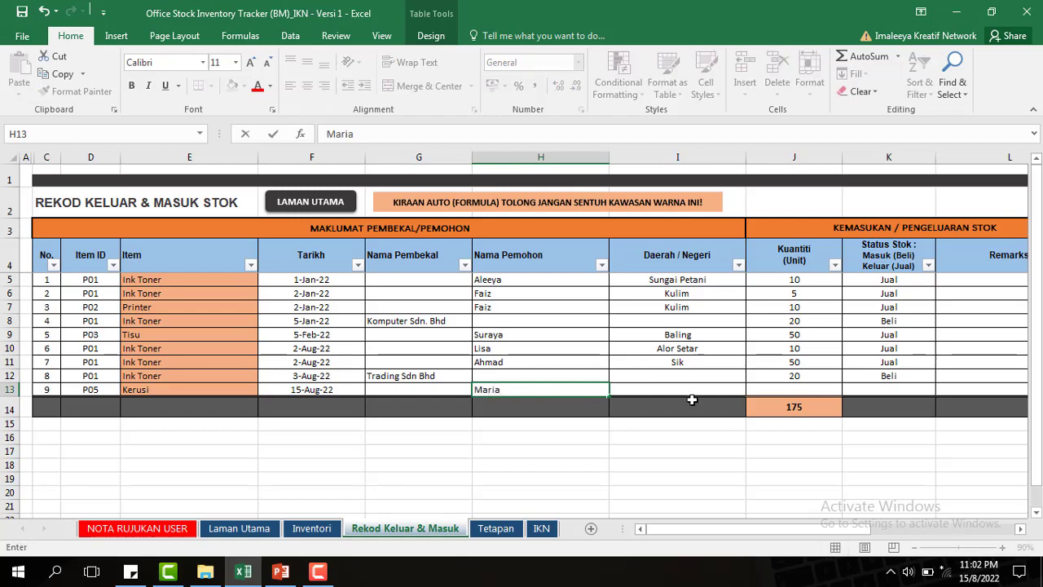
pyautogui.press('Tab')
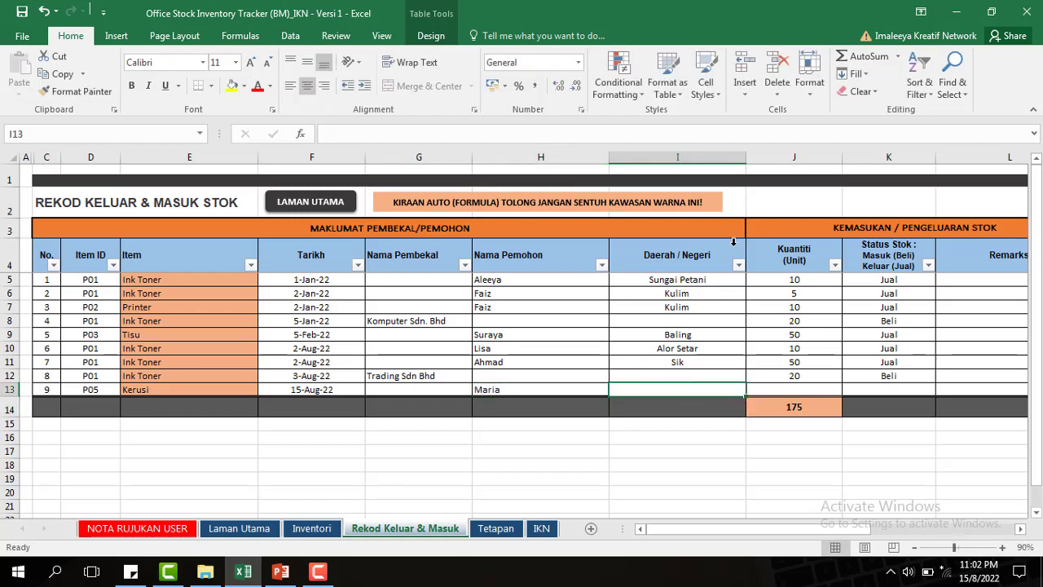
# Step: Enter Sungai Petani as the Daerah / Negeri of record No. 9
pyautogui.write('Aun')
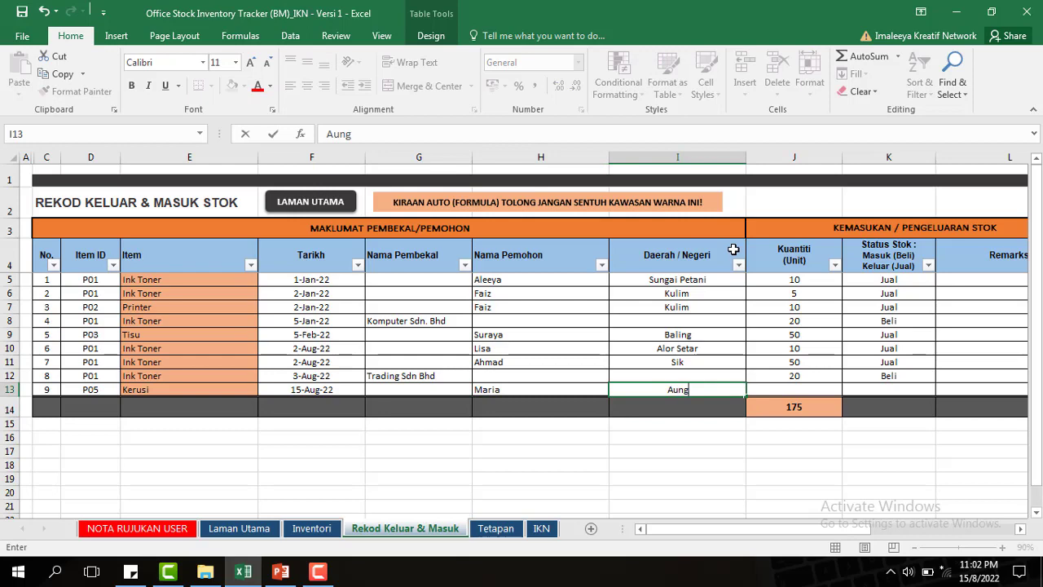
pyautogui.write('g')
pyautogui.press('BackSpace')
pyautogui.press('BackSpace')
pyautogui.press('BackSpace')
pyautogui.write('s')
pyautogui.press('BackSpace')
pyautogui.write('Sungai')
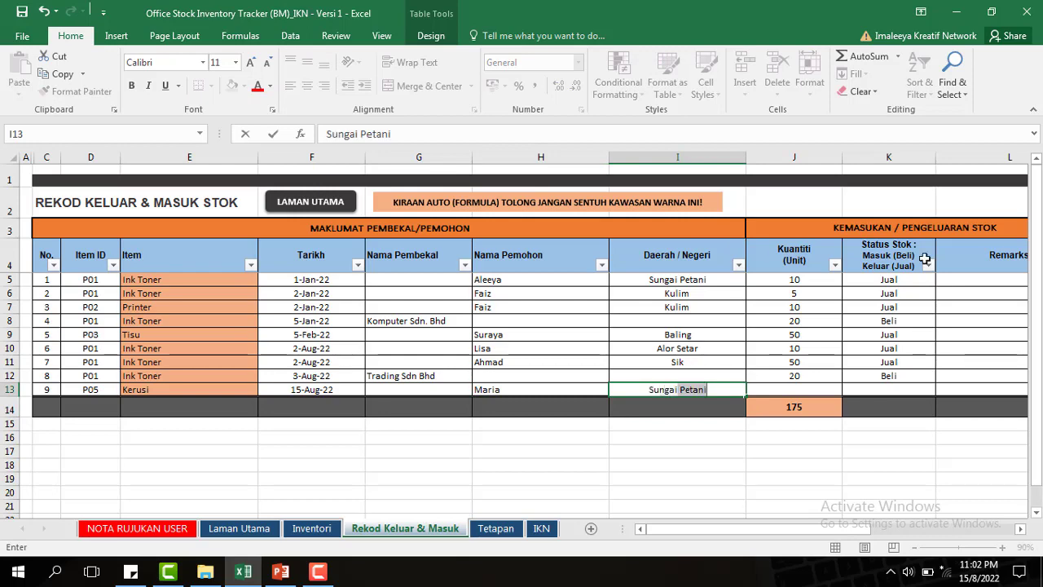
pyautogui.click(755, 393)
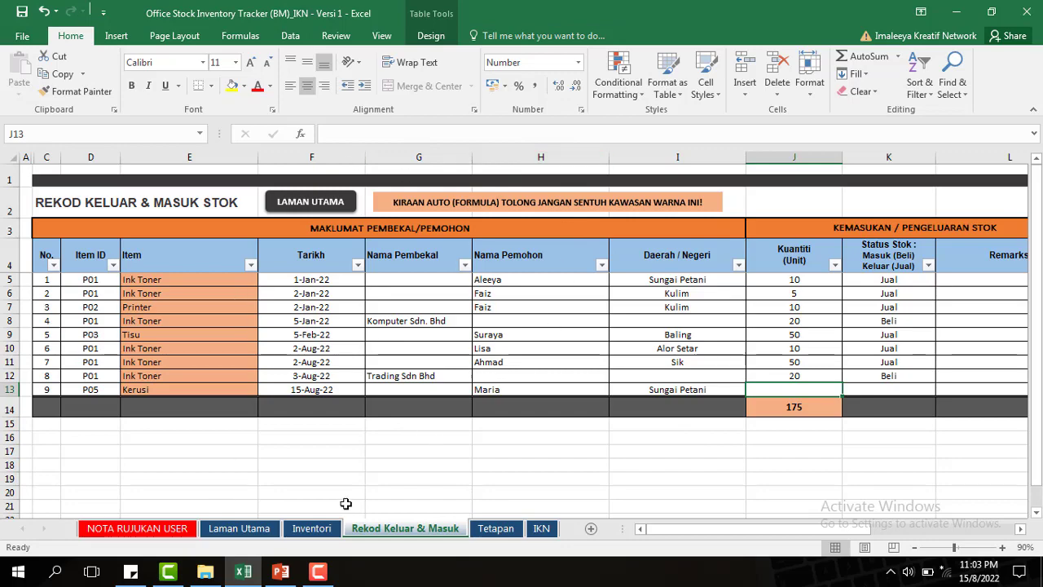
# Step: Switch to the PowerPoint presentation, review the Q&A and OSIT Record System slides, and return to the Excel workbook
pyautogui.click(243, 571)
pyautogui.click(280, 571)
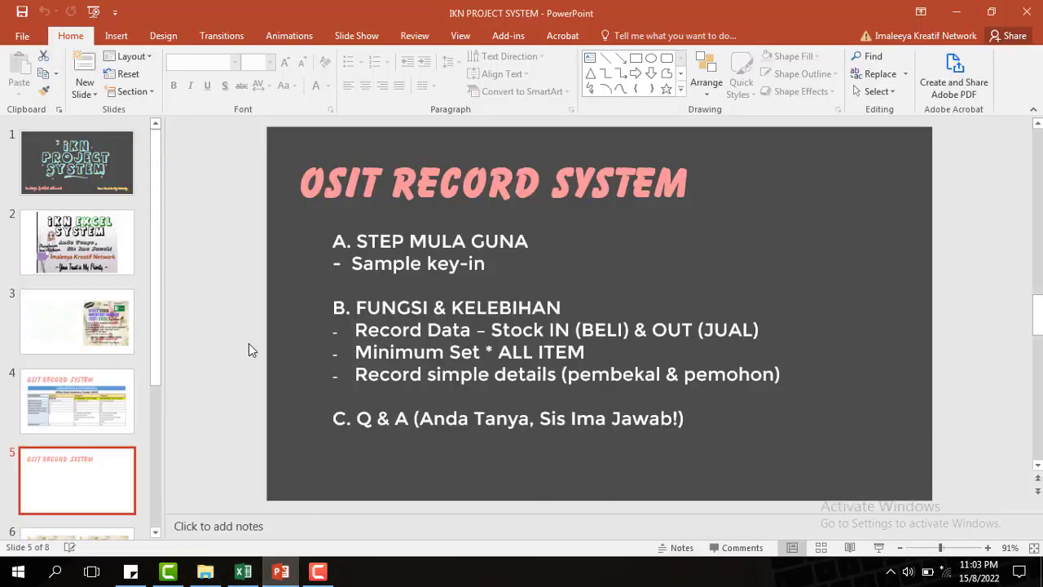
pyautogui.scroll(-3, 114, 426)
pyautogui.click(102, 420)
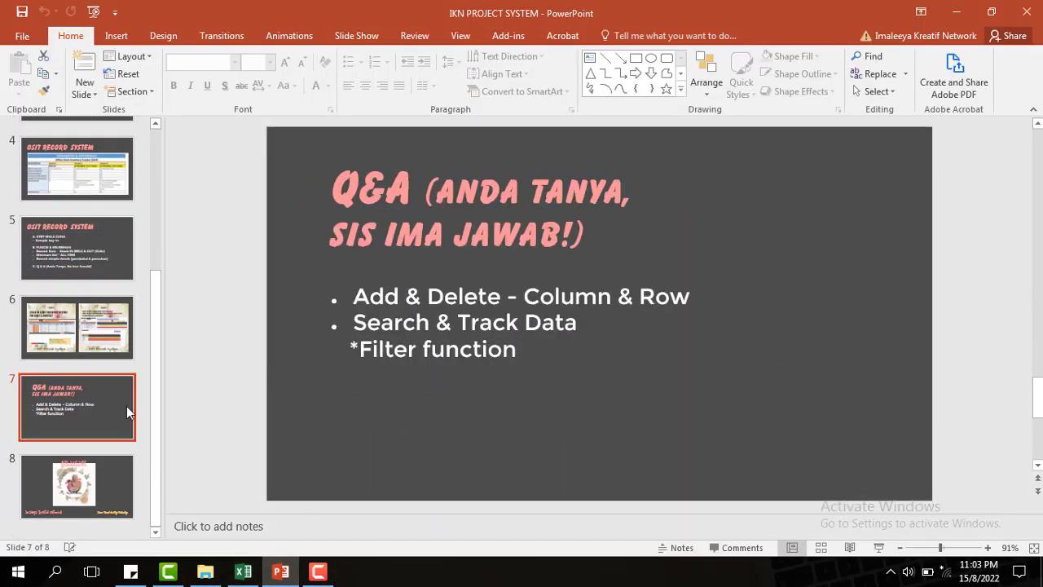
pyautogui.scroll(3, 35, 397)
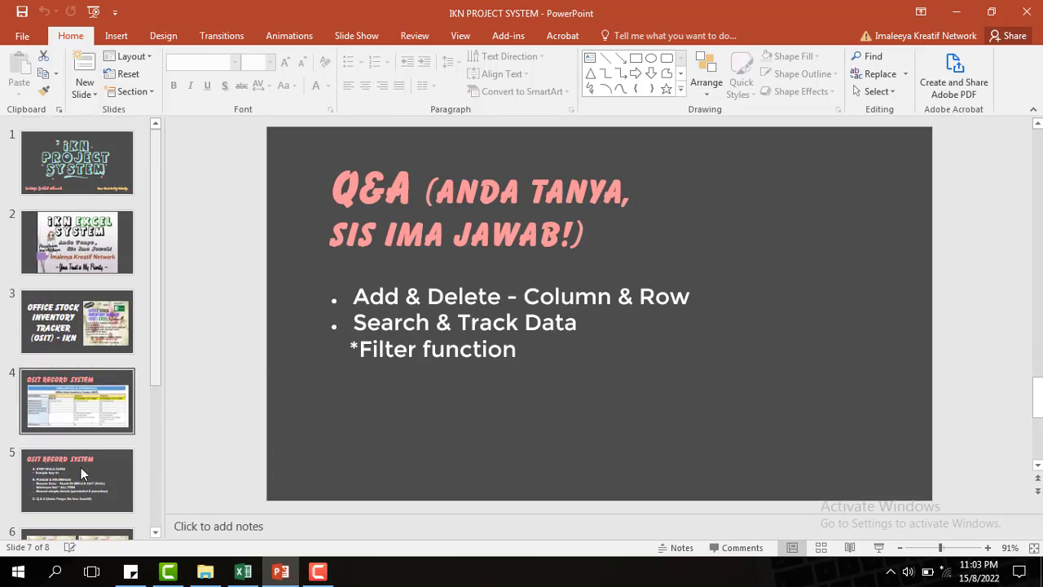
pyautogui.click(80, 467)
pyautogui.click(243, 571)
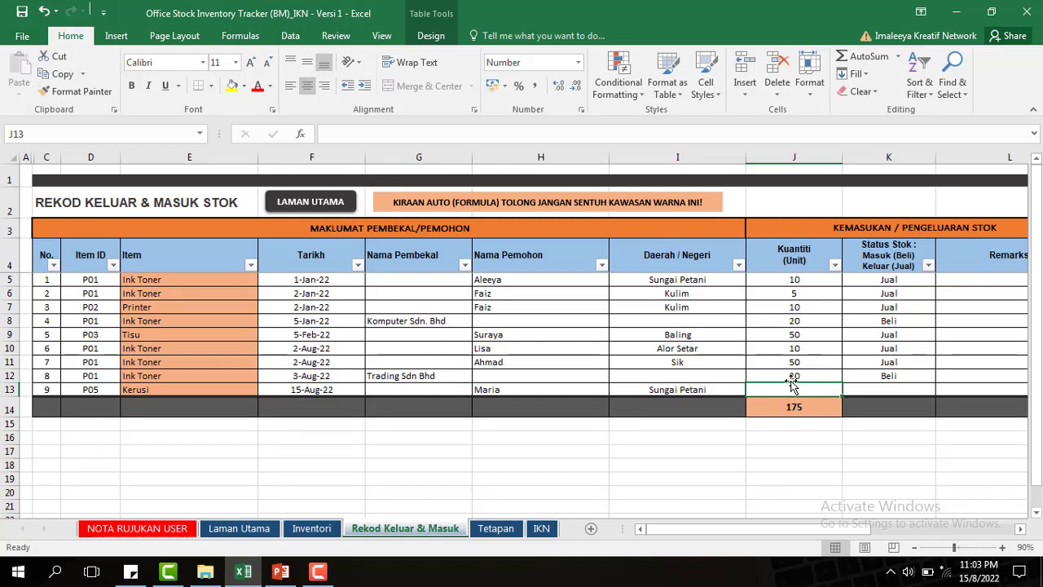
# Step: Set the quantity of record No. 9 to 30 units and its stock status to Jual
pyautogui.write('30')
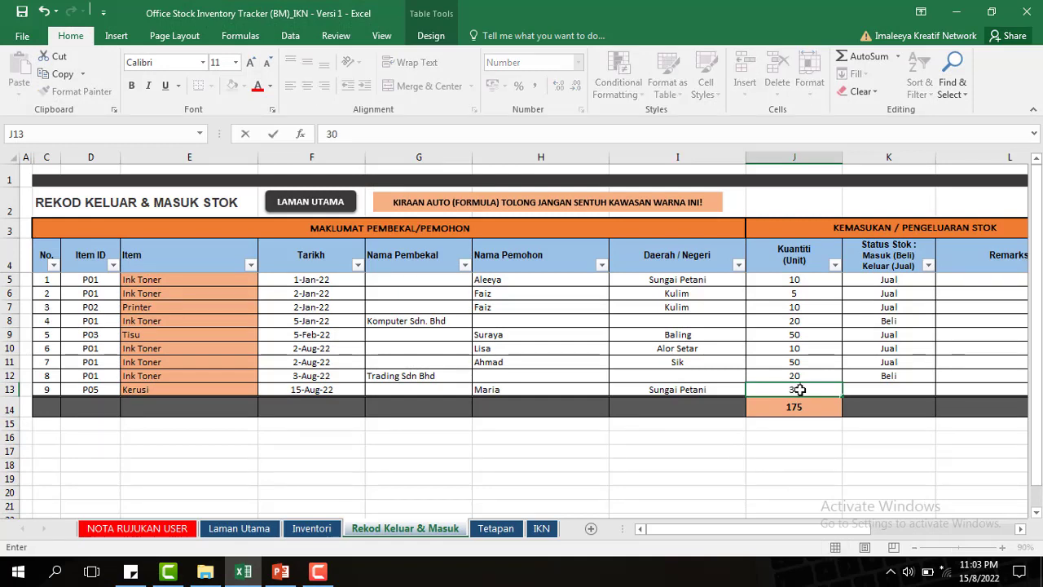
pyautogui.click(881, 392)
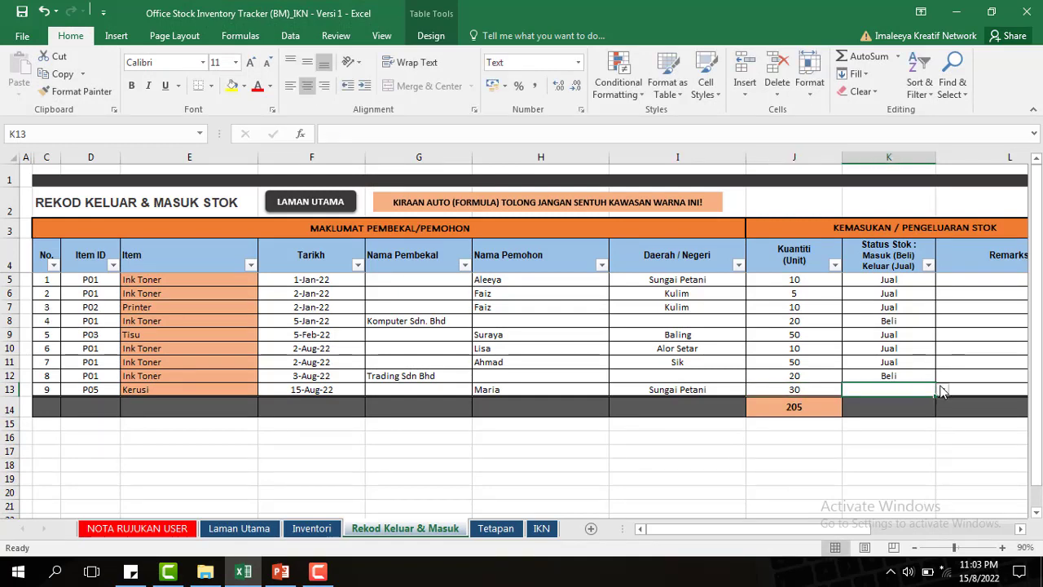
pyautogui.click(942, 389)
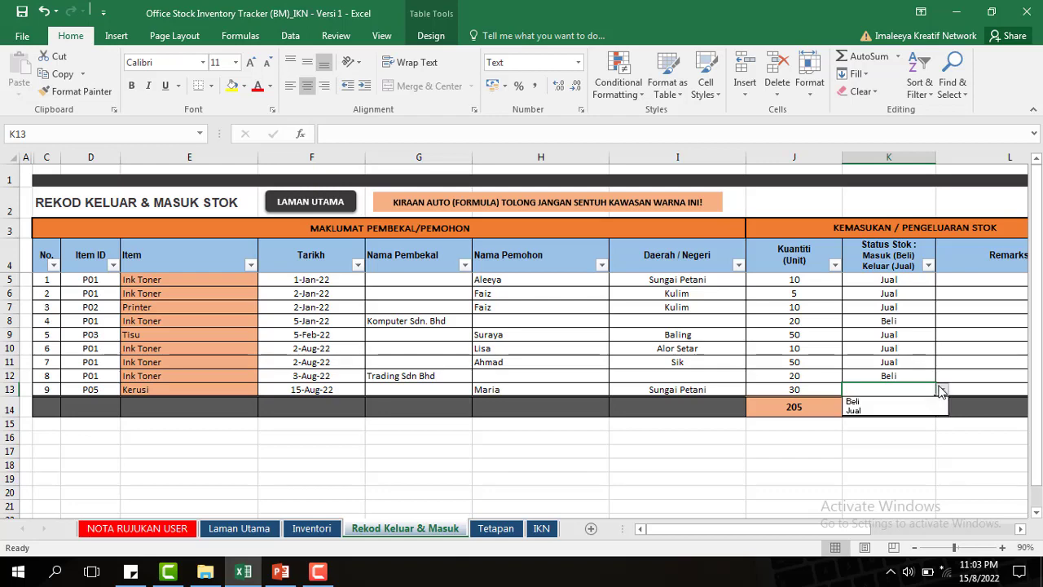
pyautogui.click(870, 410)
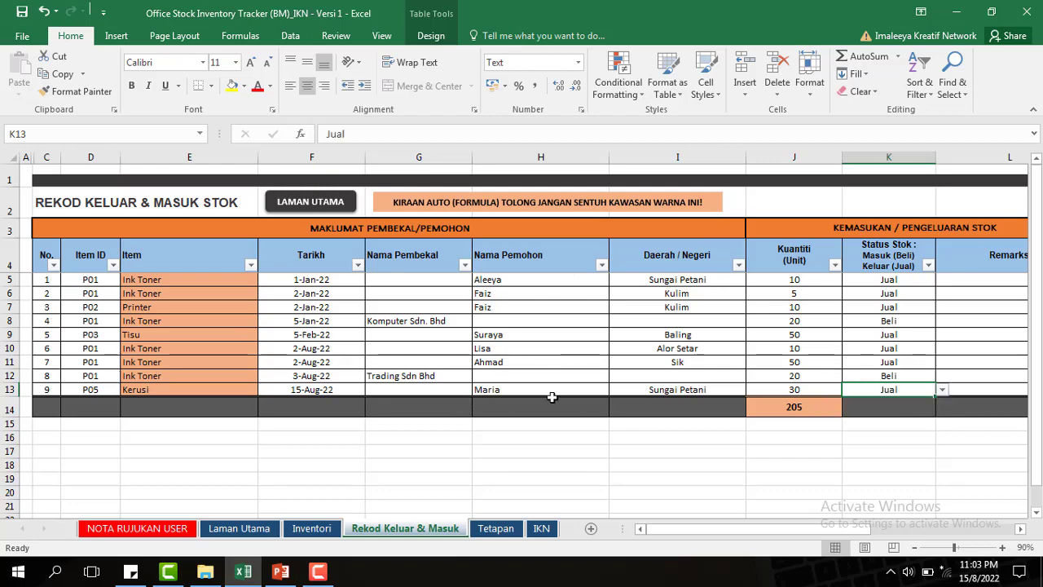
# Step: Examine item P05's daily stock from 8/15 to 8/21 in the Stok Inventori sheet, and return to Rekod Keluar & Masuk Stok
pyautogui.click(308, 202)
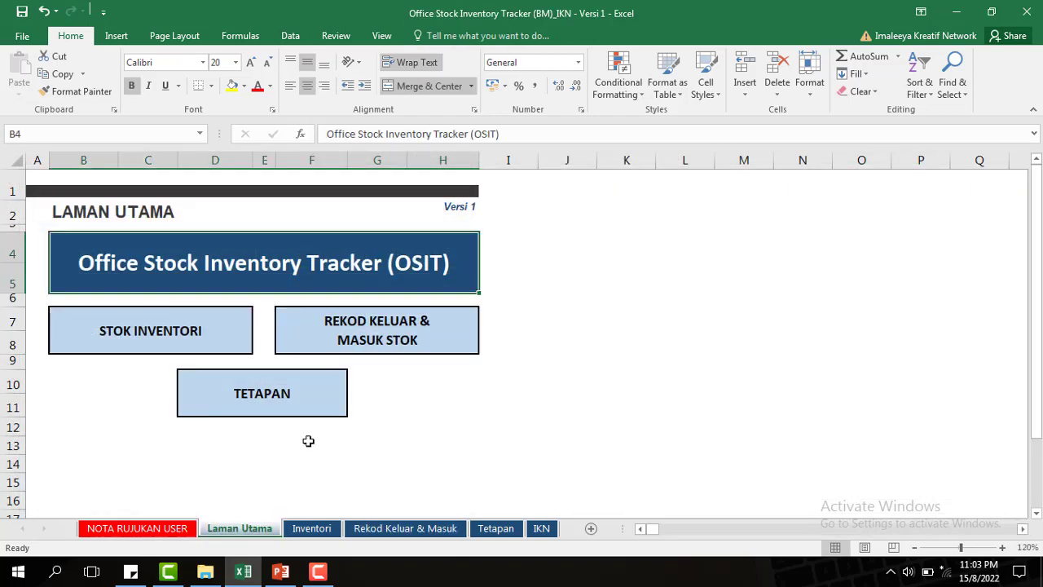
pyautogui.click(154, 339)
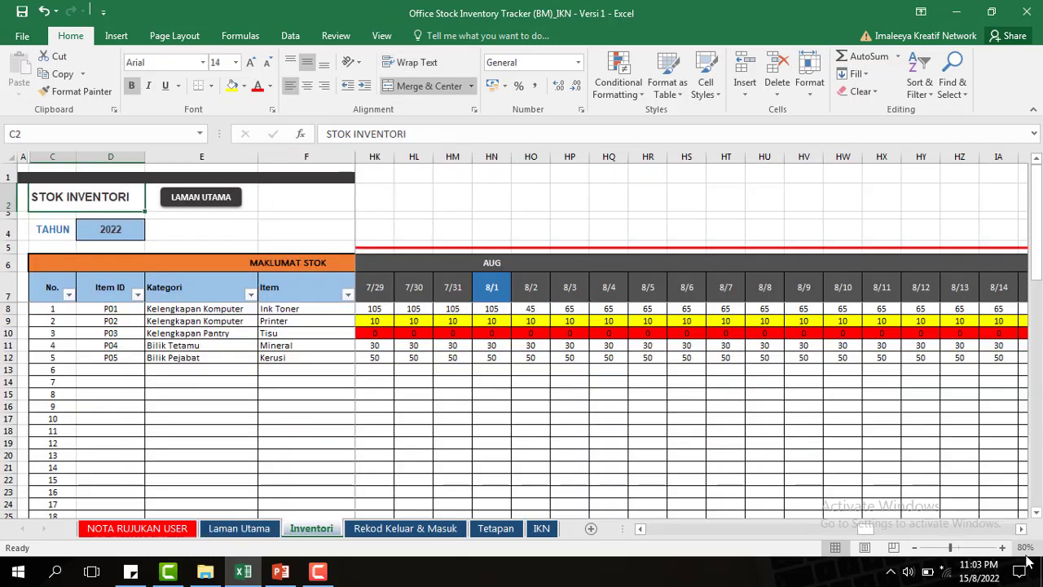
pyautogui.click(1021, 529)
pyautogui.click(1021, 528)
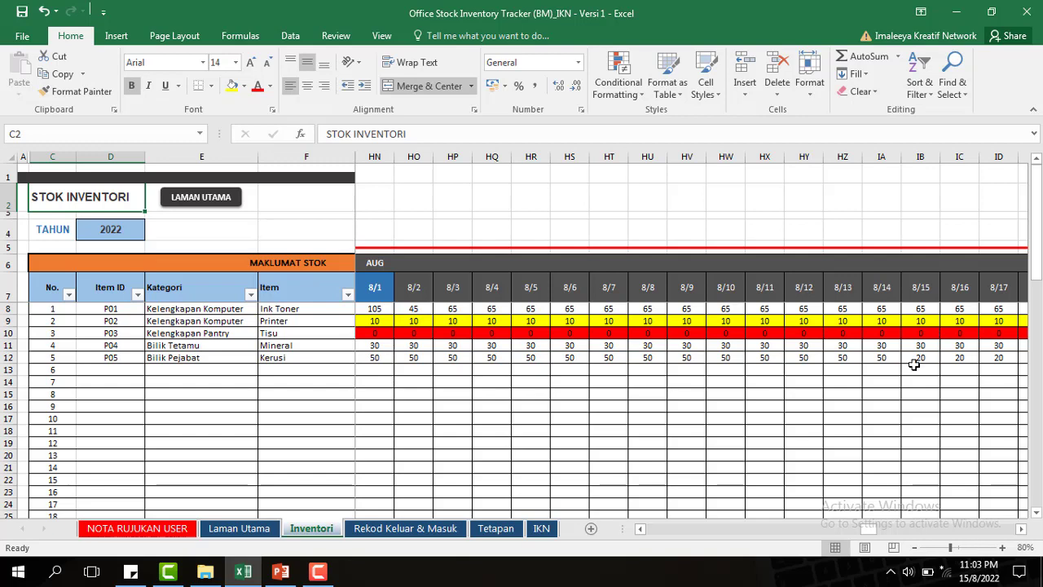
pyautogui.click(1022, 530)
pyautogui.click(1022, 529)
pyautogui.click(1022, 529)
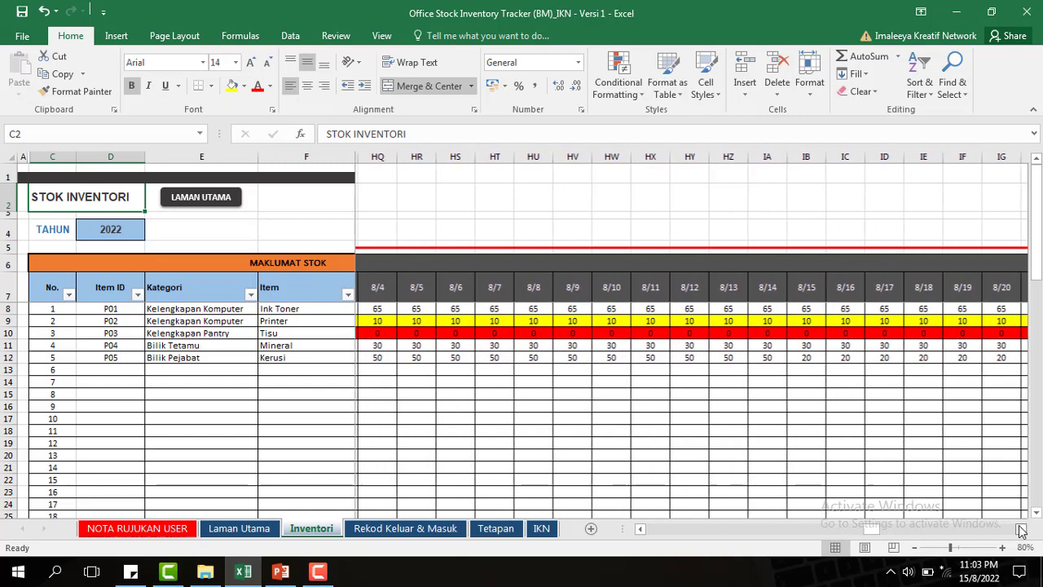
pyautogui.click(1022, 530)
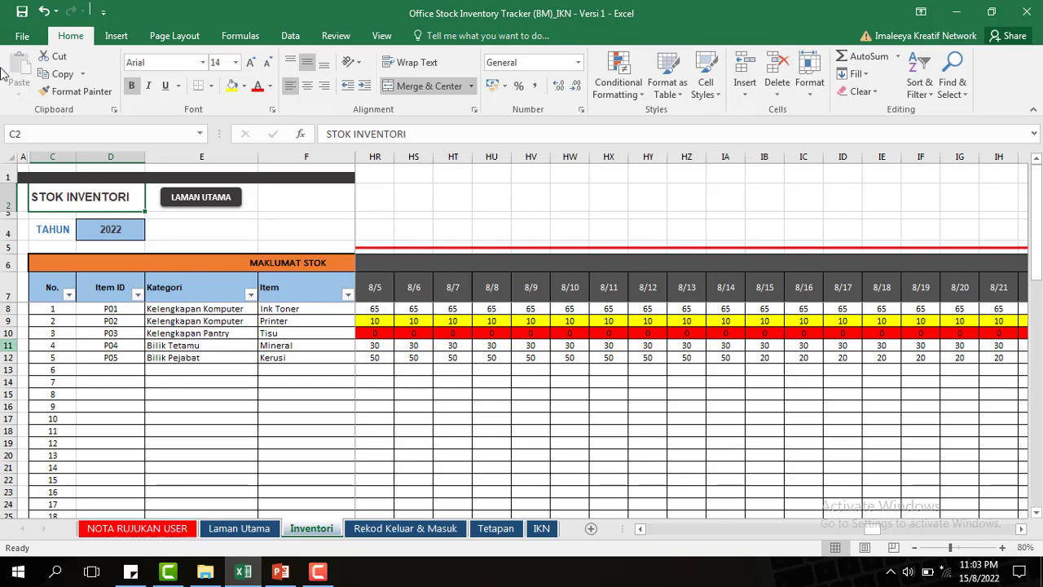
pyautogui.click(216, 200)
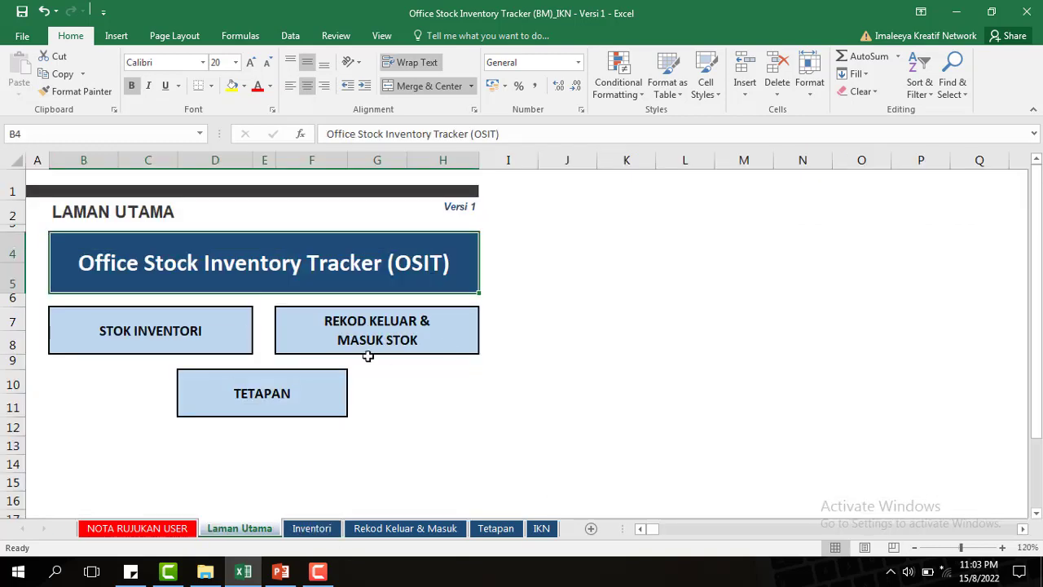
pyautogui.click(323, 342)
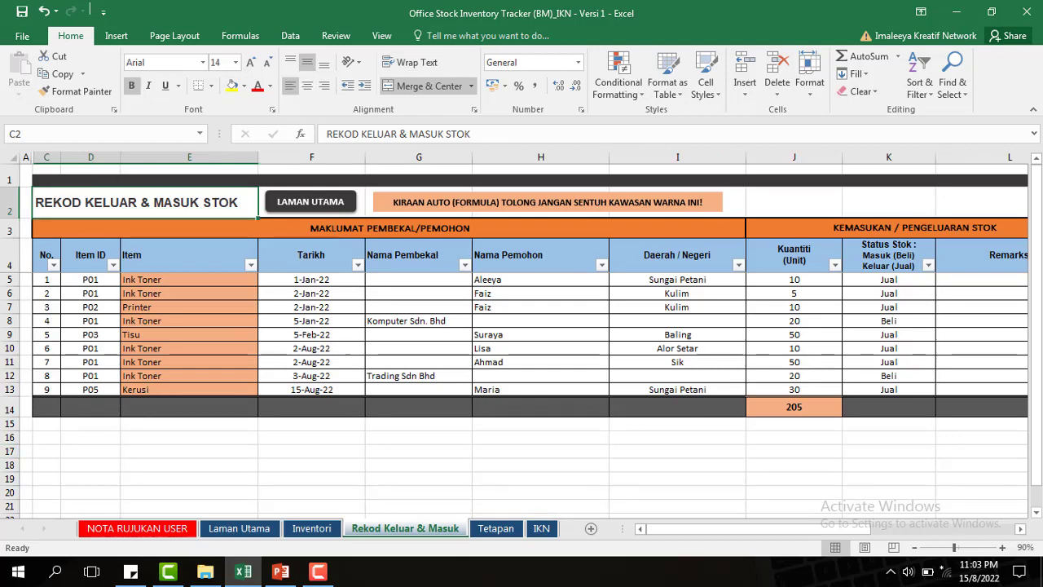
# Step: Insert a new row above the total row of Rekod Keluar & Masuk Stok and number the record 10
pyautogui.rightClick(9, 409)
pyautogui.press('Escape')
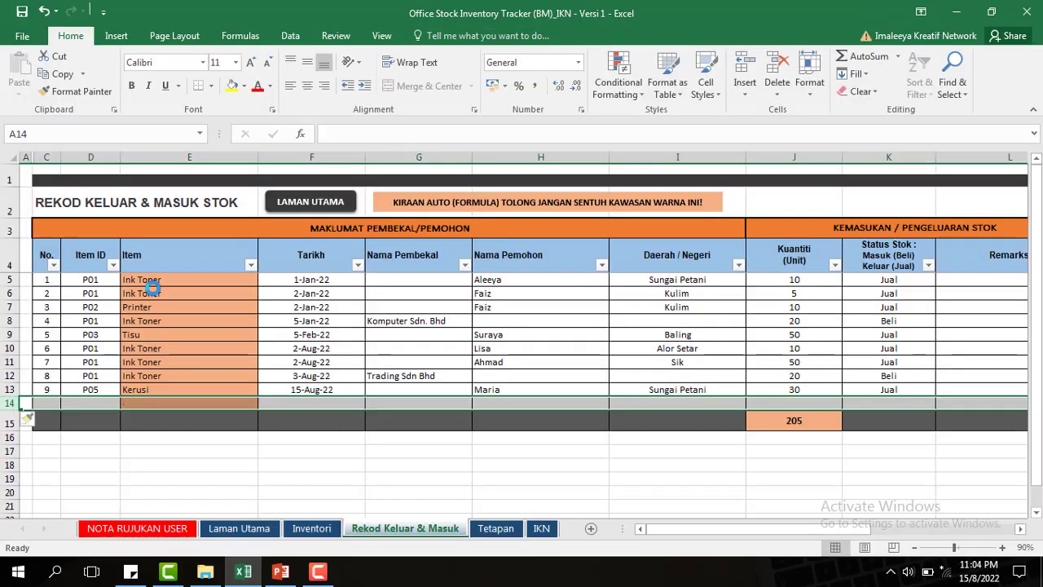
pyautogui.click(176, 395)
pyautogui.click(103, 402)
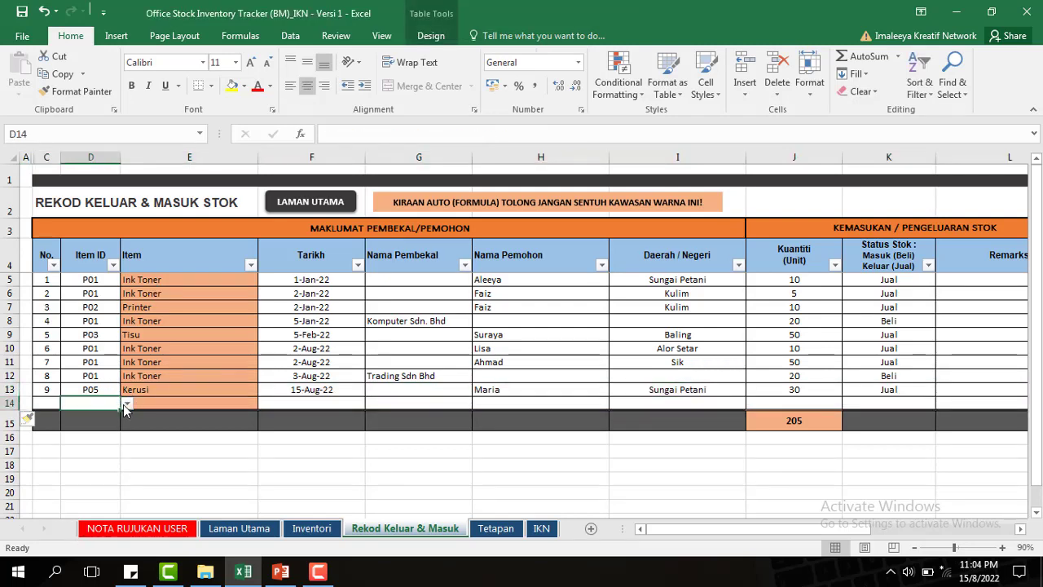
pyautogui.click(52, 403)
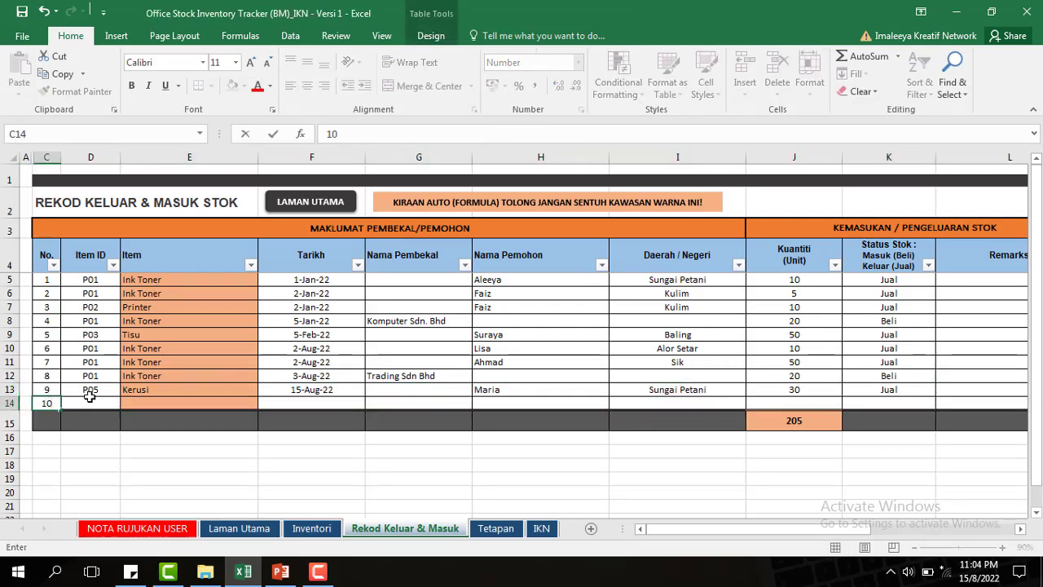
# Step: Choose P05 as the Item ID of record No. 10
pyautogui.click(90, 401)
pyautogui.click(135, 402)
pyautogui.click(92, 401)
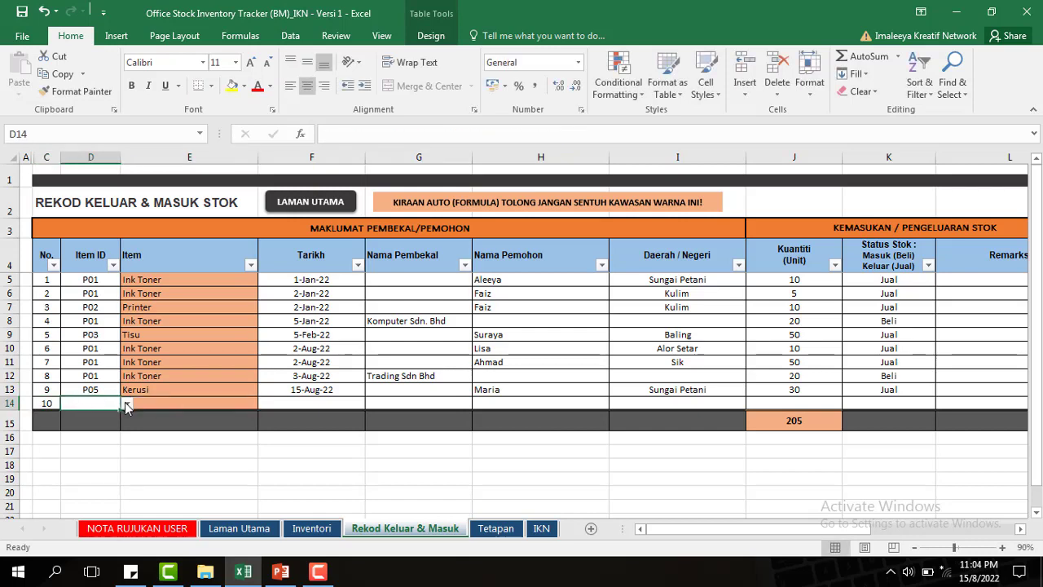
pyautogui.click(126, 402)
pyautogui.scroll(2, 129, 419)
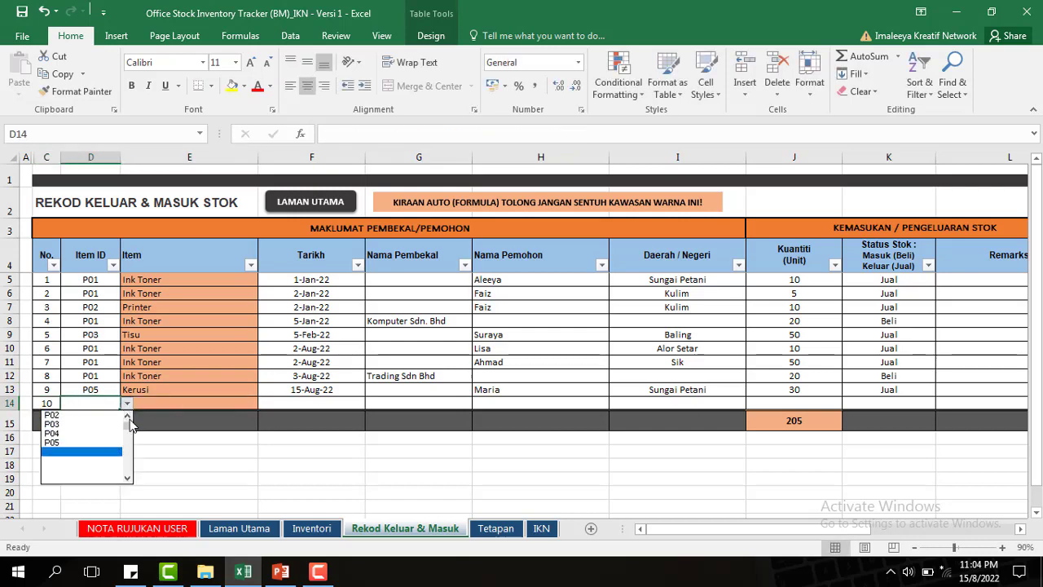
pyautogui.click(78, 451)
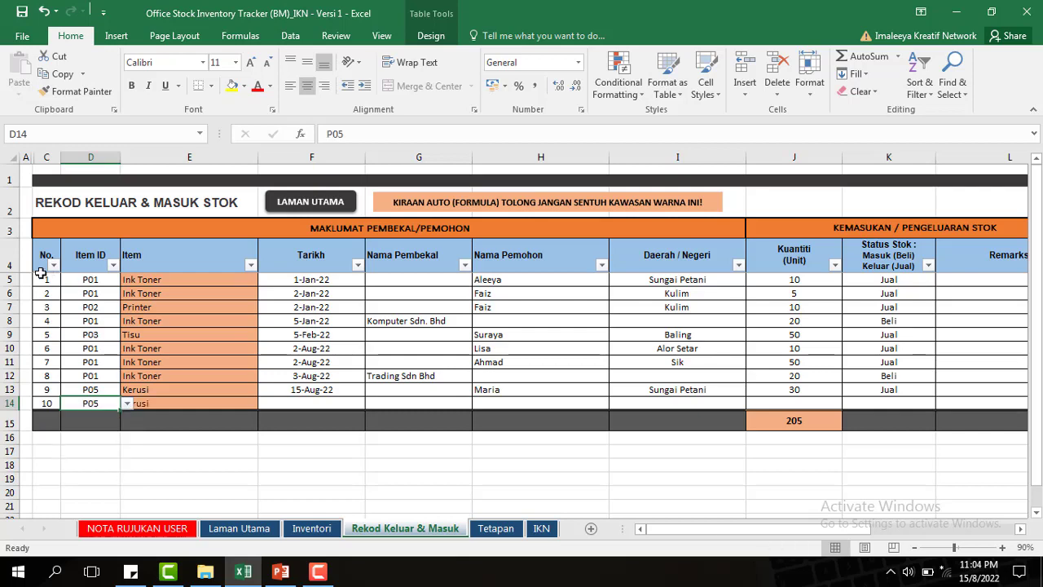
# Step: Enter 20/8 as the Tarikh of record No. 10
pyautogui.click(327, 403)
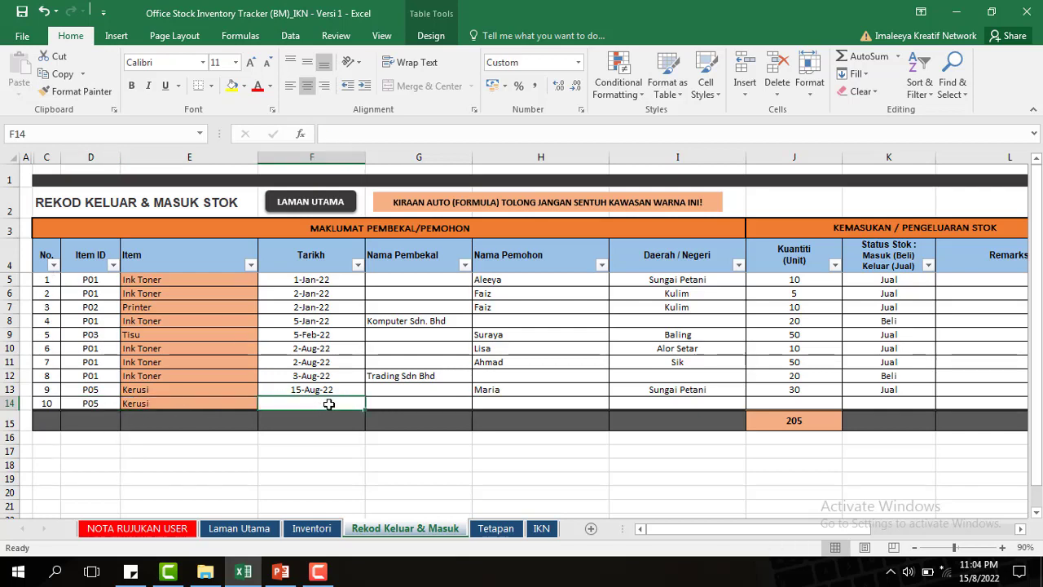
pyautogui.write('20')
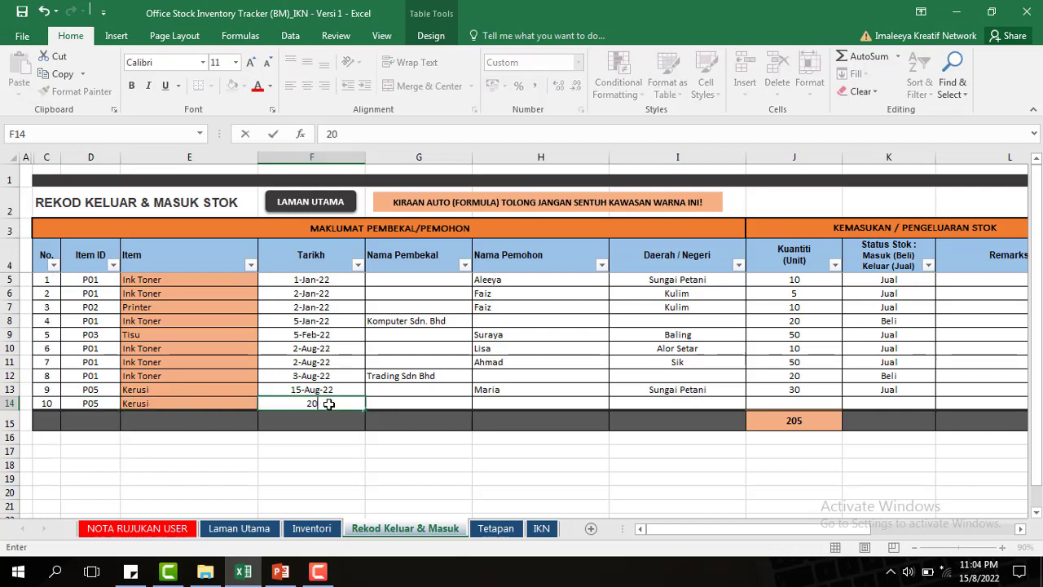
pyautogui.write('/8')
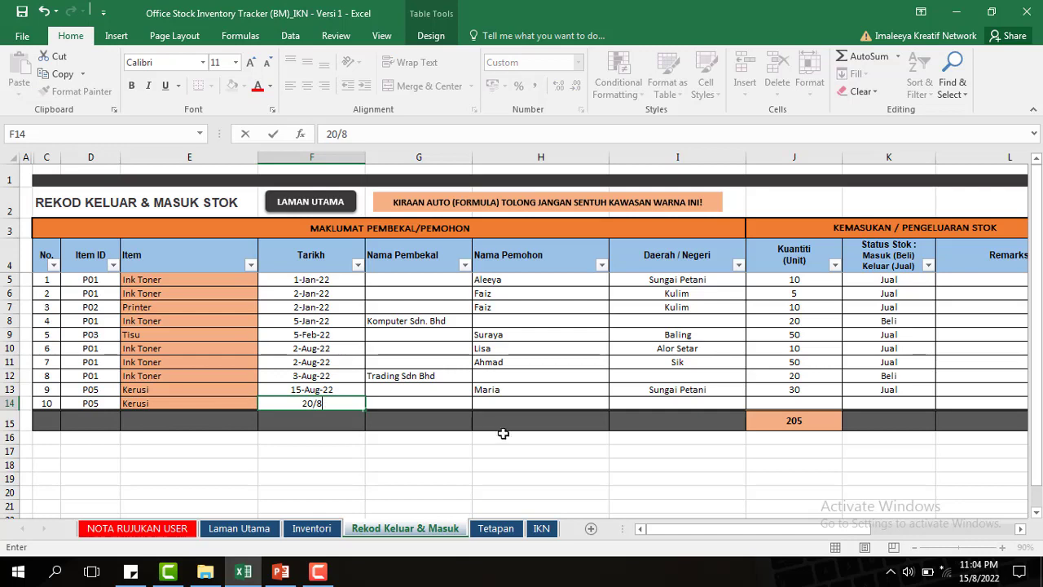
pyautogui.click(440, 391)
# Step: Enter Perabot Sdn Bhd as the Nama Pembekal of record No. 10
pyautogui.click(423, 402)
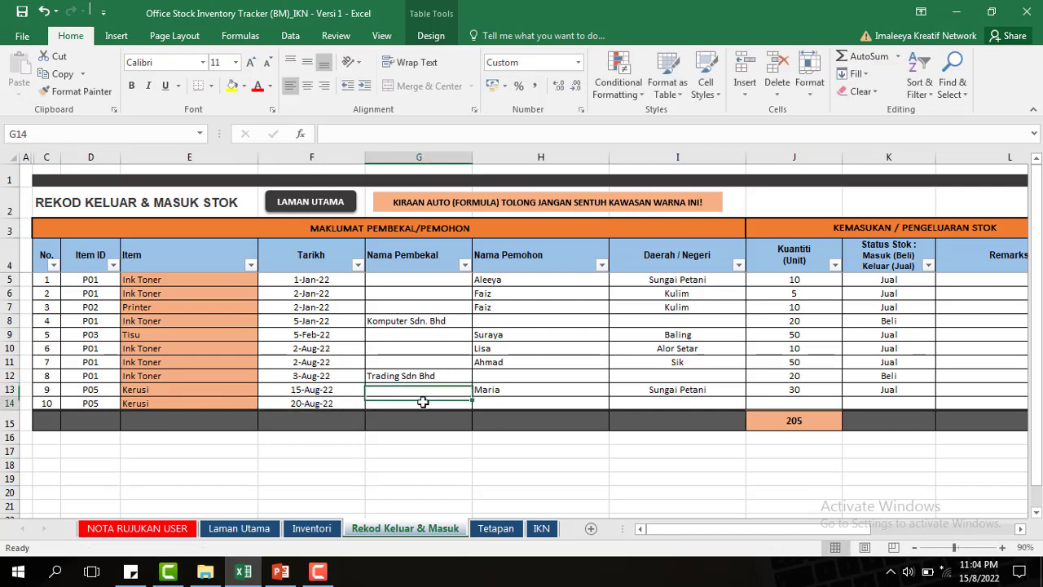
pyautogui.write('Pera')
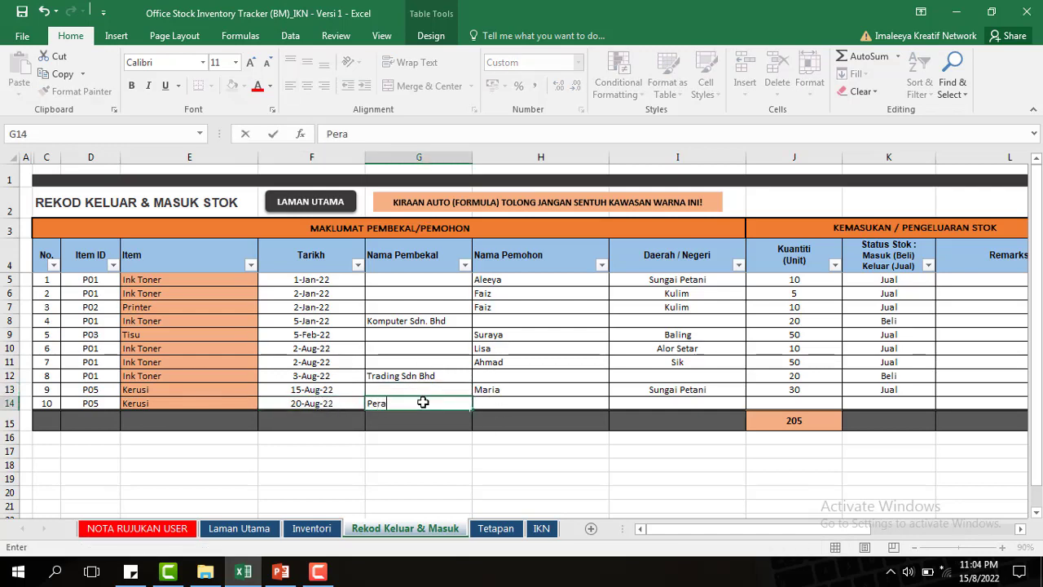
pyautogui.write('bot Sdn Bhd')
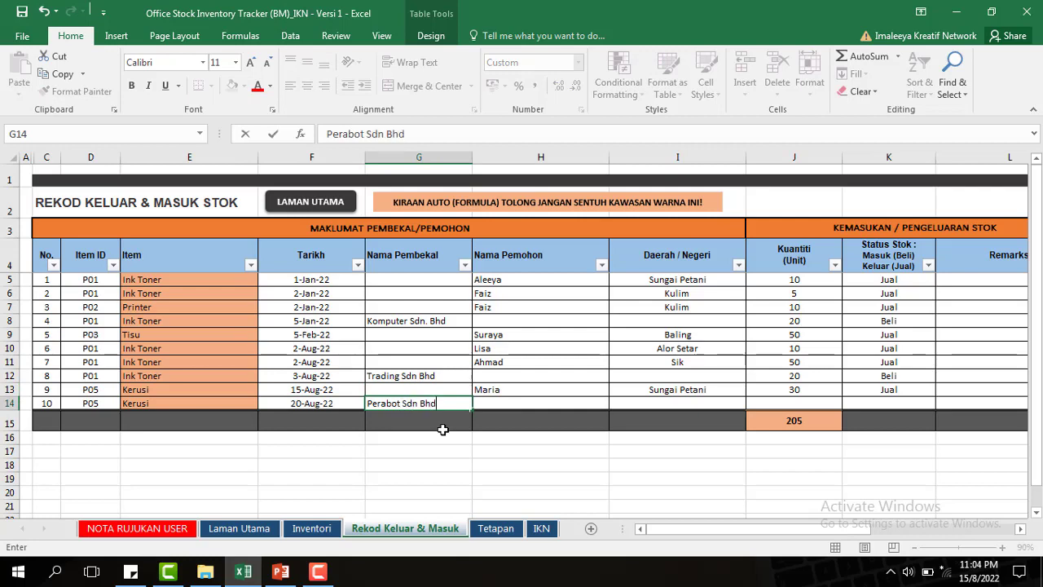
pyautogui.press('Return')
pyautogui.click(534, 375)
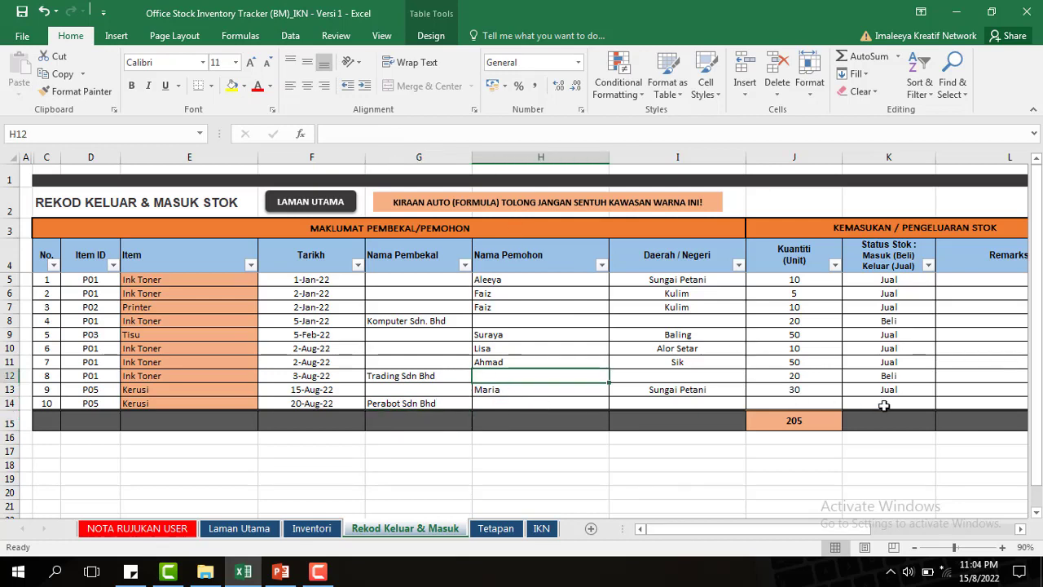
# Step: Set the quantity of record No. 10 to 100 units and its stock status to Beli
pyautogui.click(816, 405)
pyautogui.write('100')
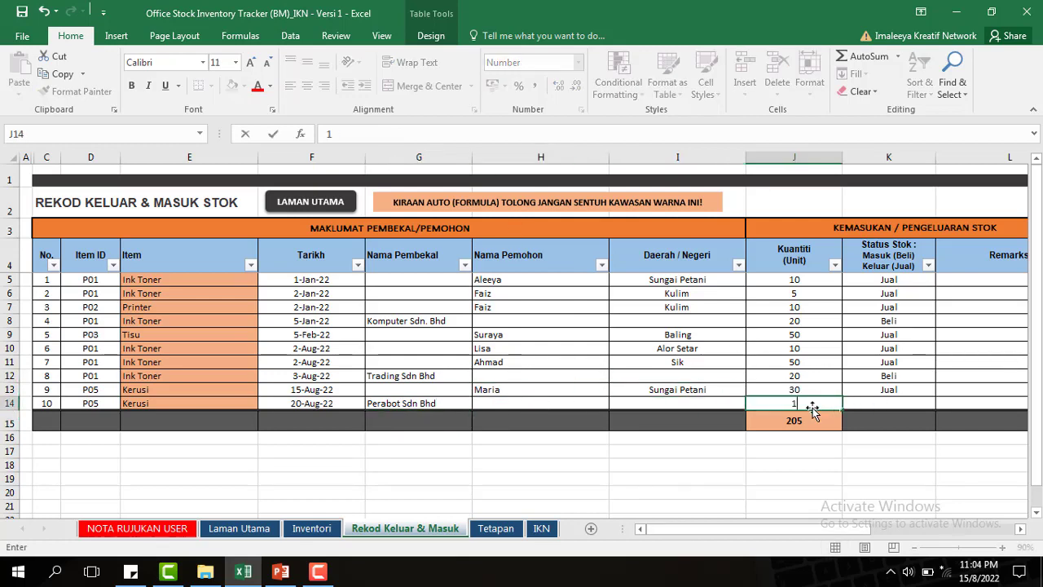
pyautogui.click(891, 403)
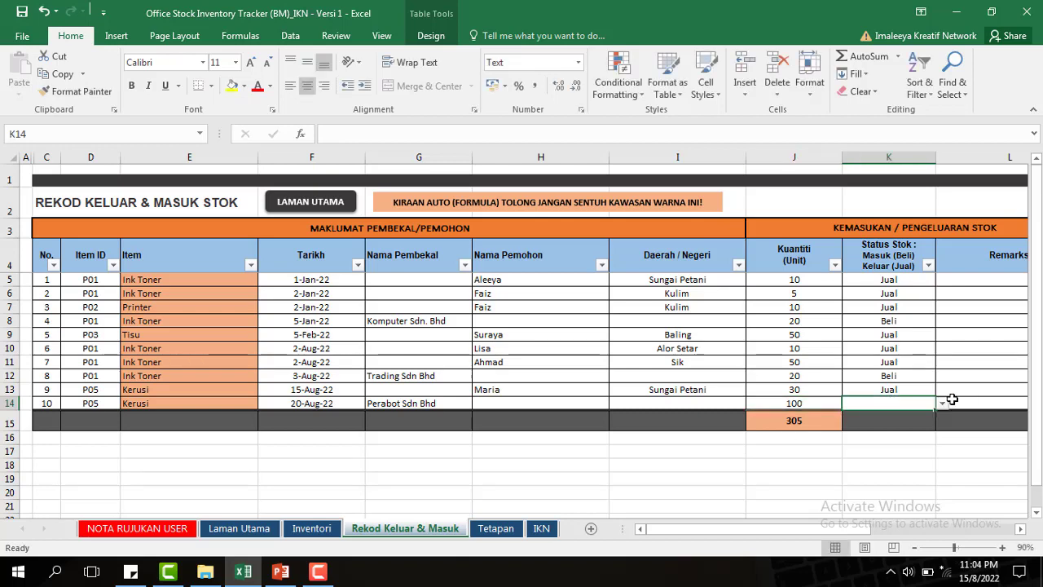
pyautogui.click(942, 403)
pyautogui.click(864, 415)
# Step: Examine item P05's daily stock from August to the end of December in Stok Inventori, and return to January to check its Stok Awal
pyautogui.click(315, 208)
pyautogui.click(139, 330)
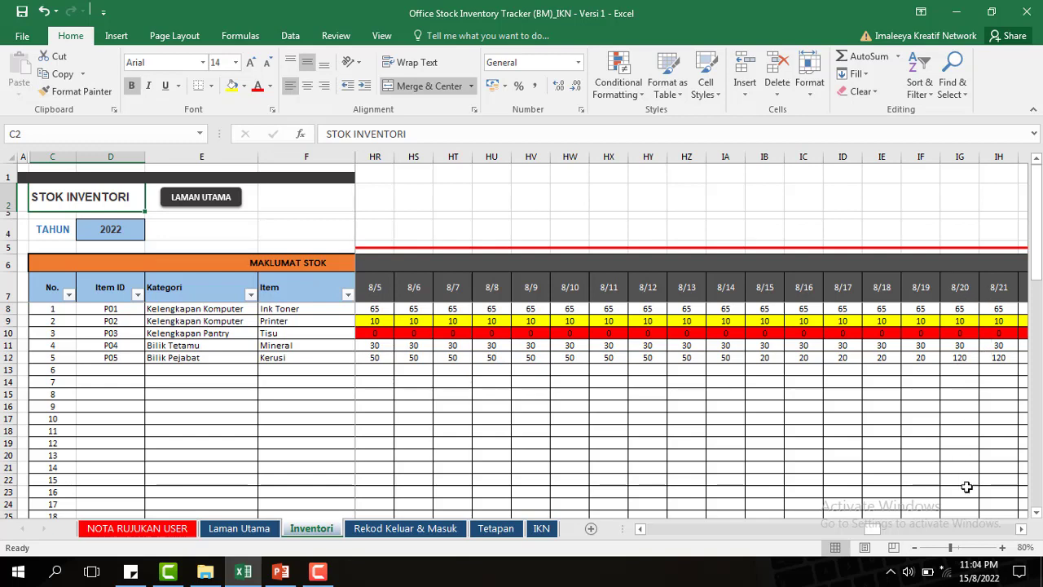
pyautogui.click(1003, 528)
pyautogui.click(1003, 528)
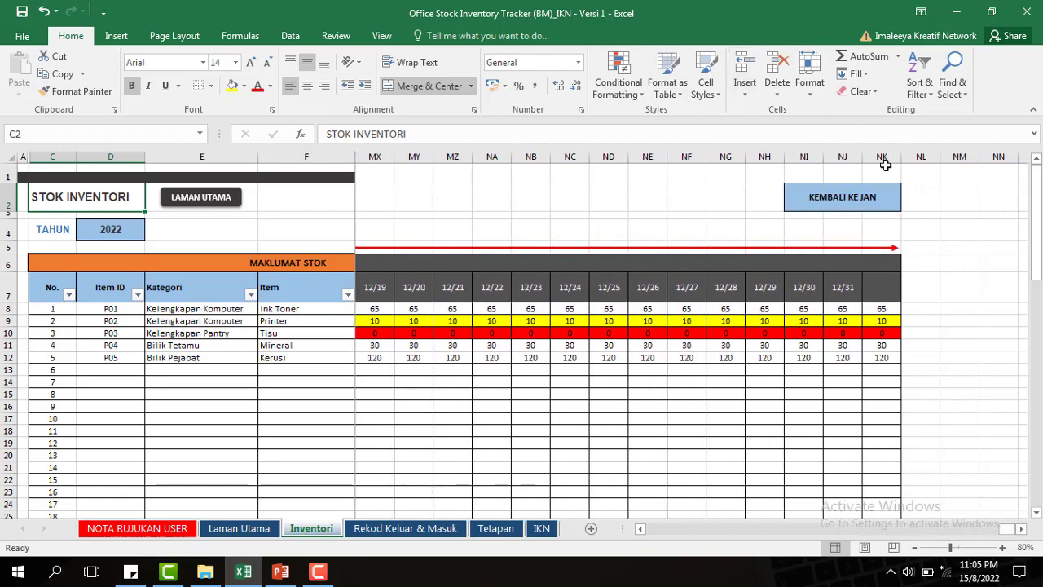
pyautogui.click(873, 203)
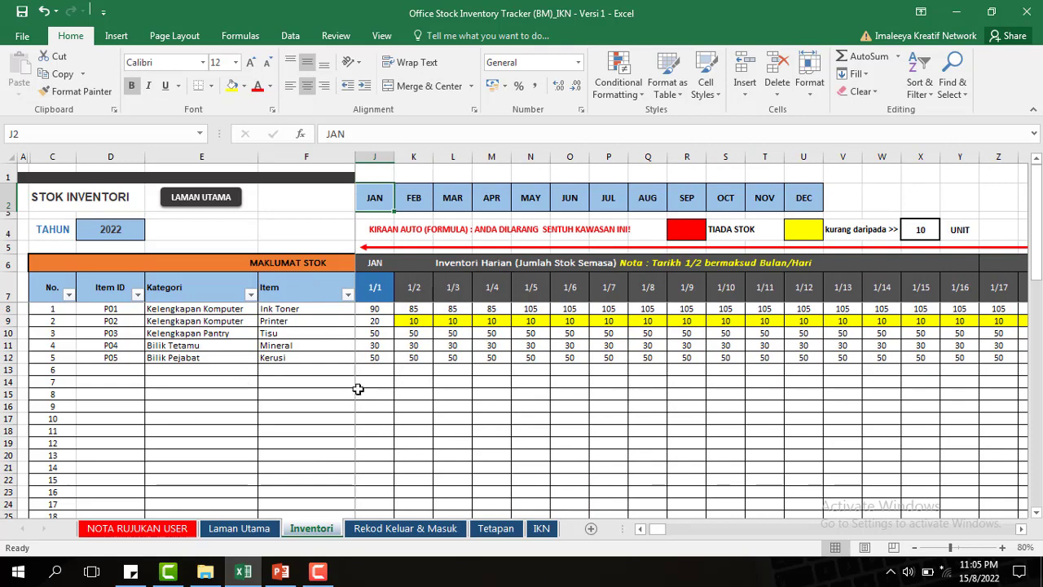
pyautogui.moveTo(652, 528); pyautogui.dragTo(644, 530)
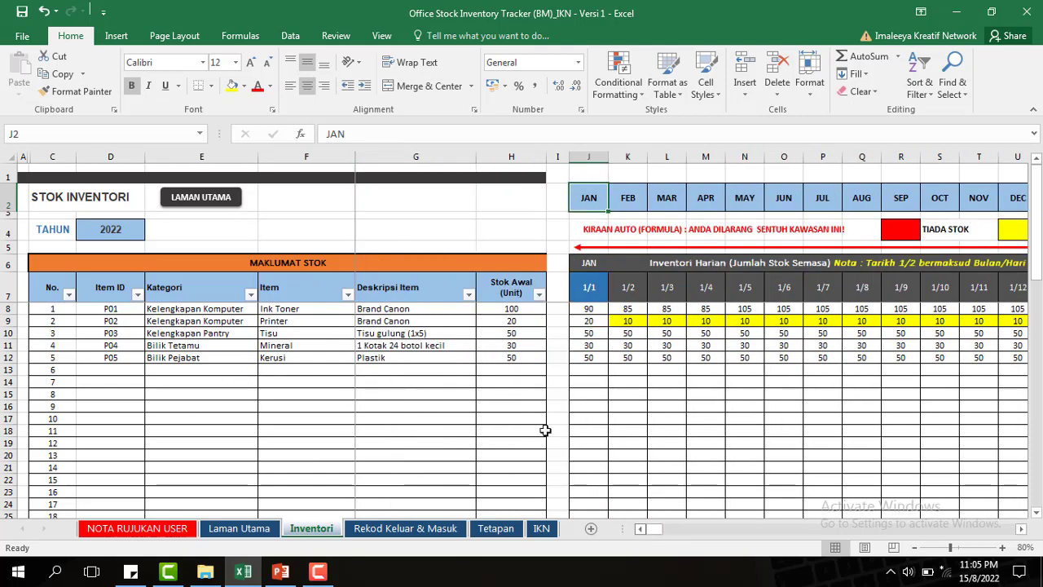
pyautogui.click(528, 359)
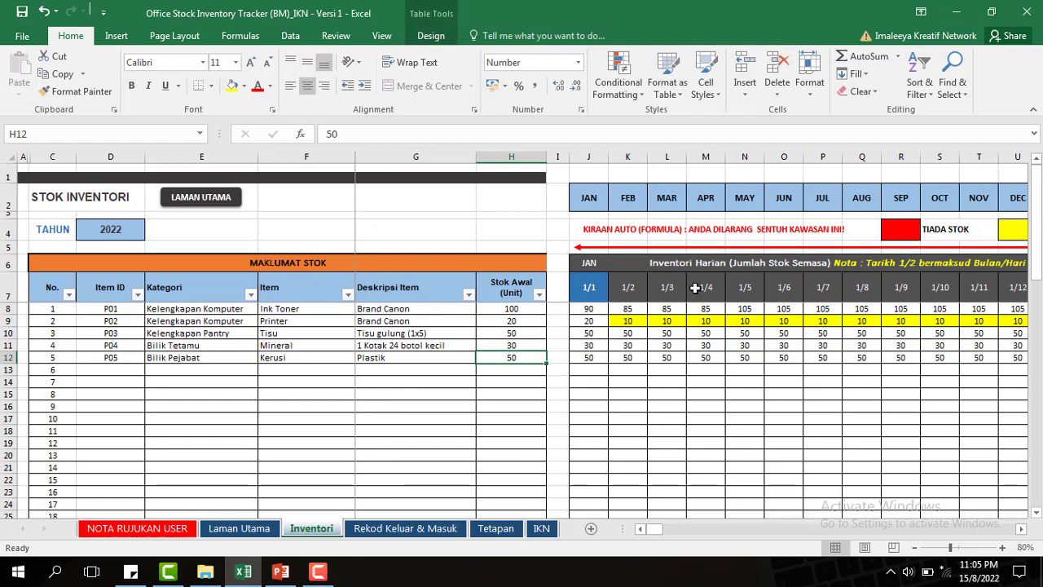
# Step: Set the yellow low-stock threshold (kurang daripada) in Stok Inventori to 50 units
pyautogui.click(1021, 528)
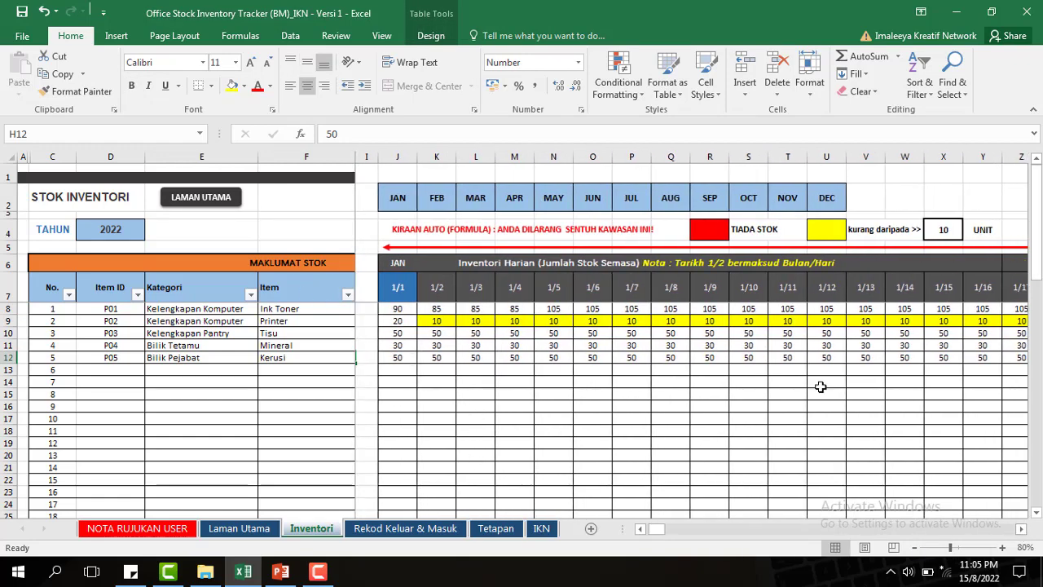
pyautogui.click(937, 228)
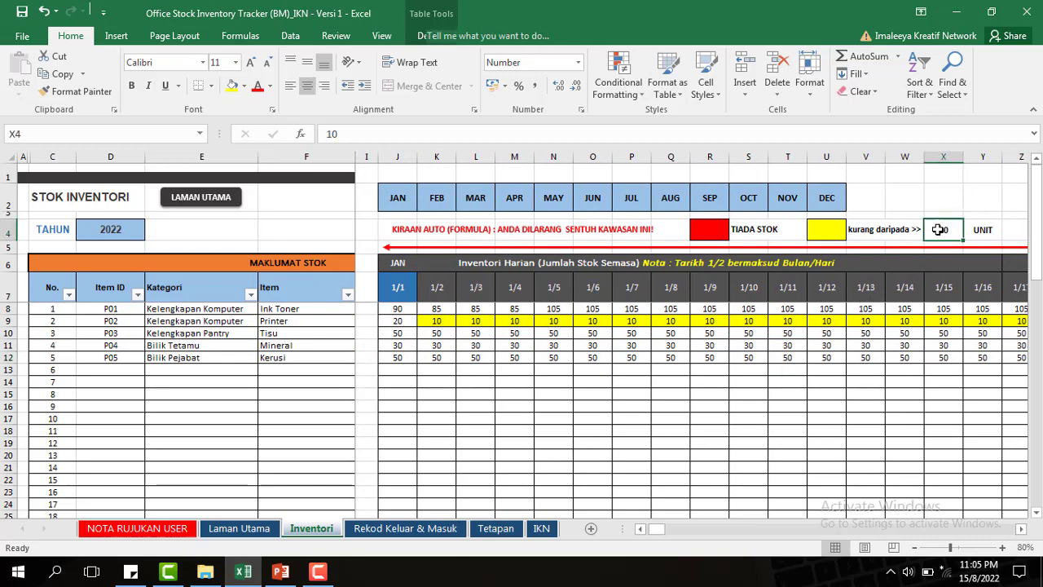
pyautogui.write('50')
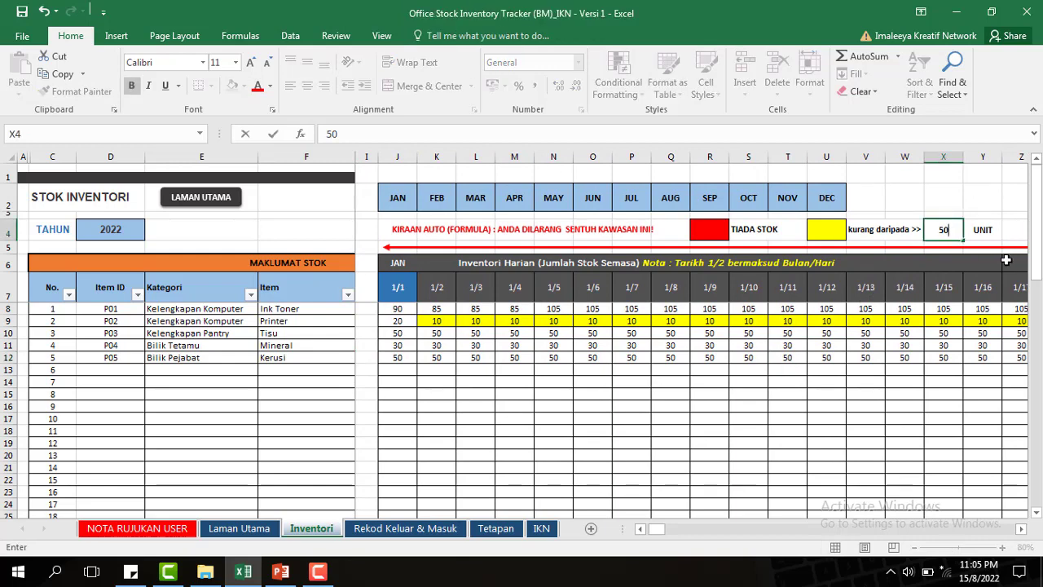
pyautogui.click(709, 418)
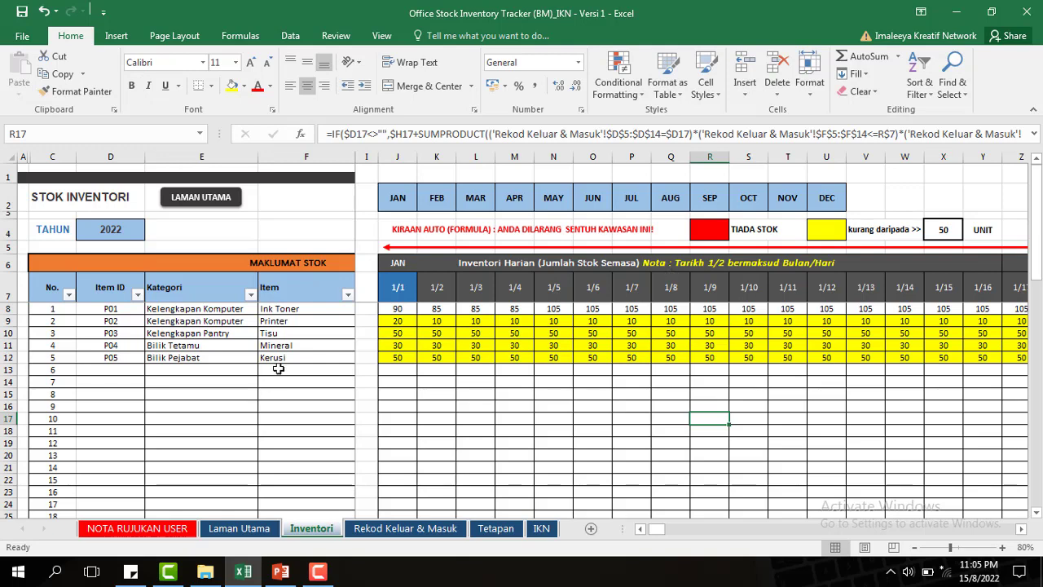
# Step: Set the yellow low-stock threshold back to 10 units and return to the item details columns
pyautogui.click(941, 229)
pyautogui.write('10')
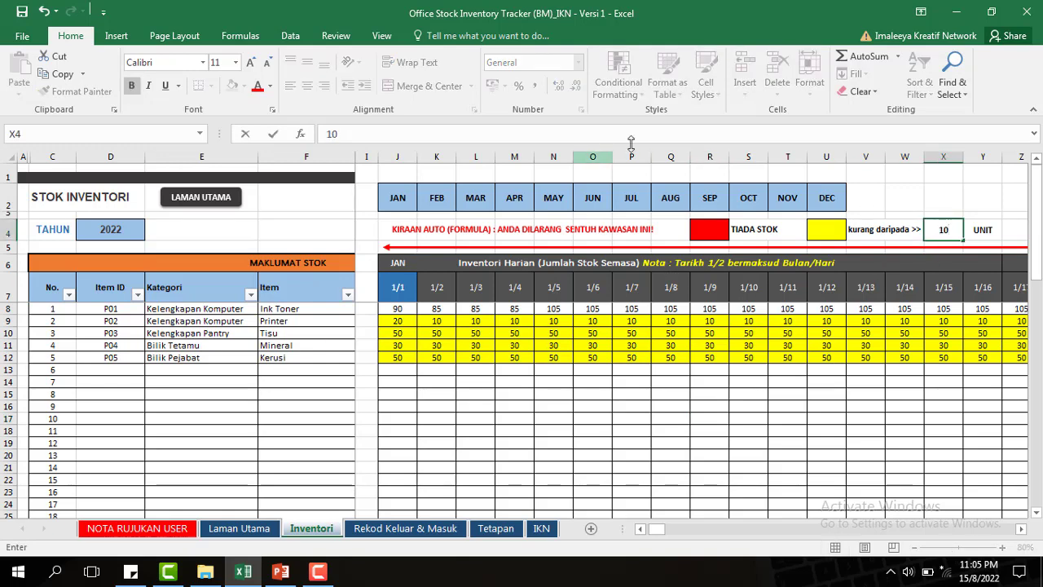
pyautogui.click(880, 173)
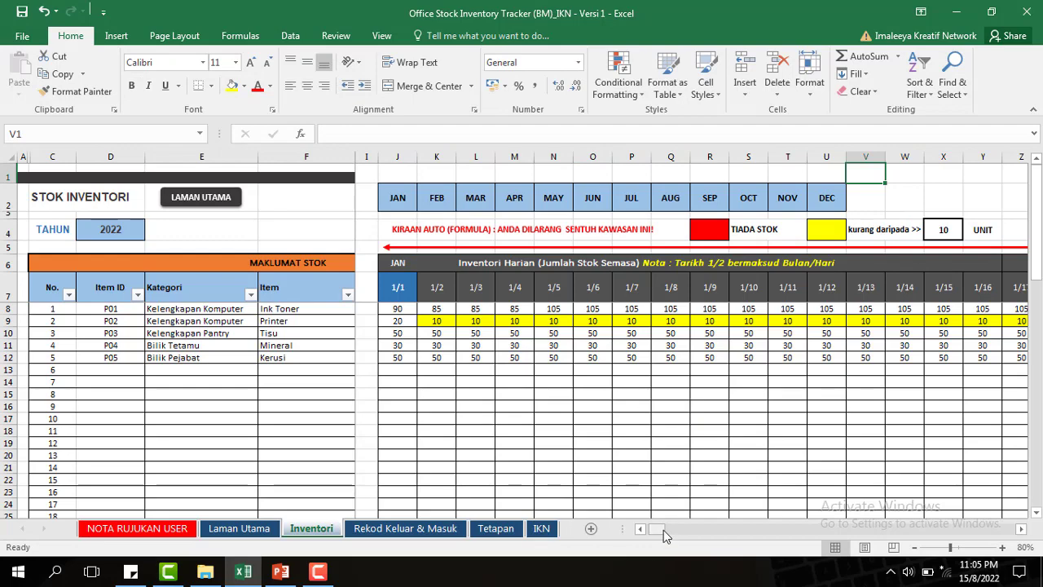
pyautogui.moveTo(663, 529); pyautogui.dragTo(655, 530)
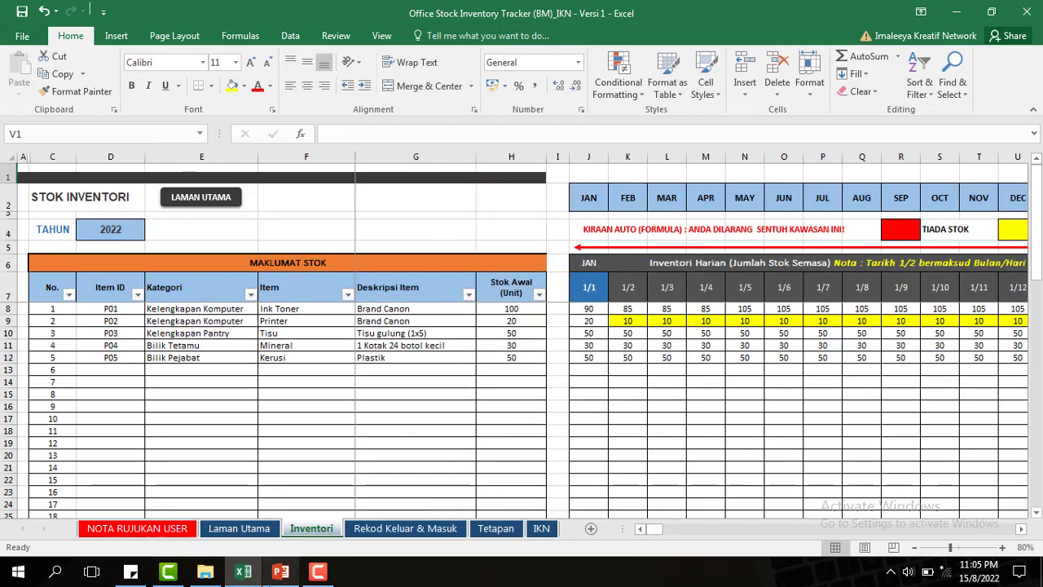
# Step: Switch to the PowerPoint presentation, review the stock in and out record slide and the Q&A slide, and return to the Excel workbook
pyautogui.click(272, 576)
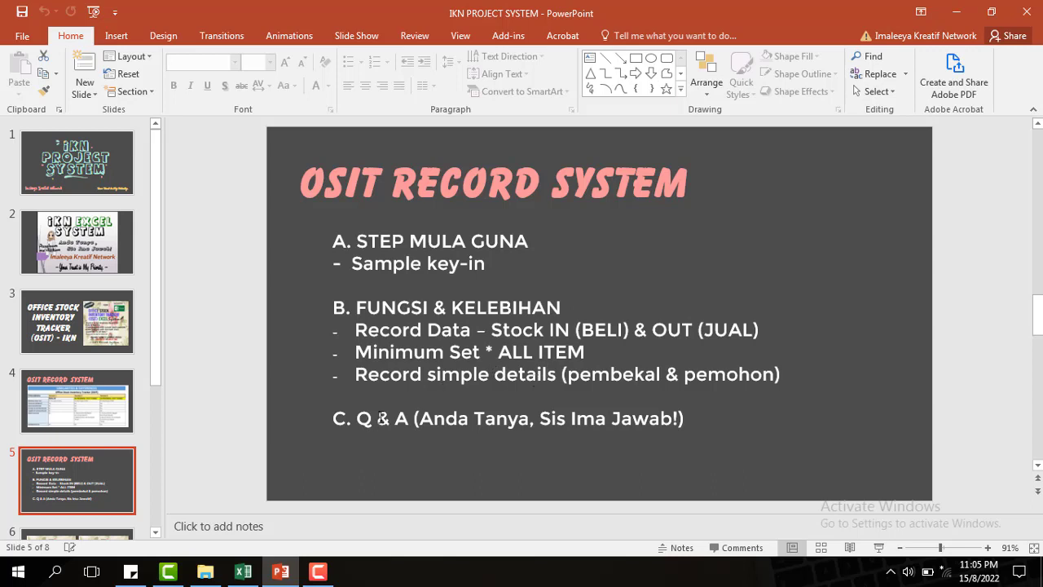
pyautogui.scroll(-1, 30, 444)
pyautogui.click(51, 452)
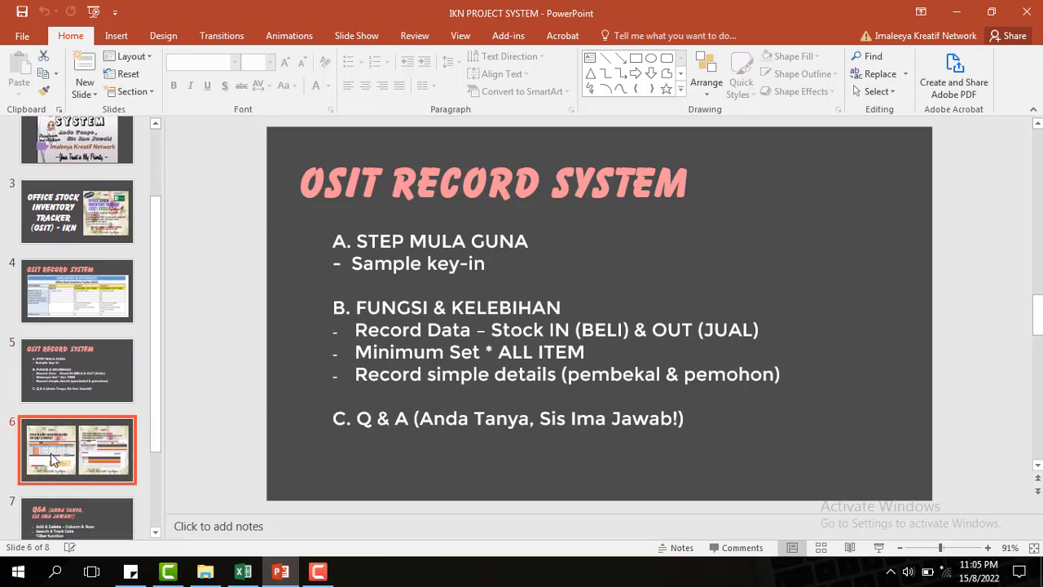
pyautogui.scroll(-2, 8, 396)
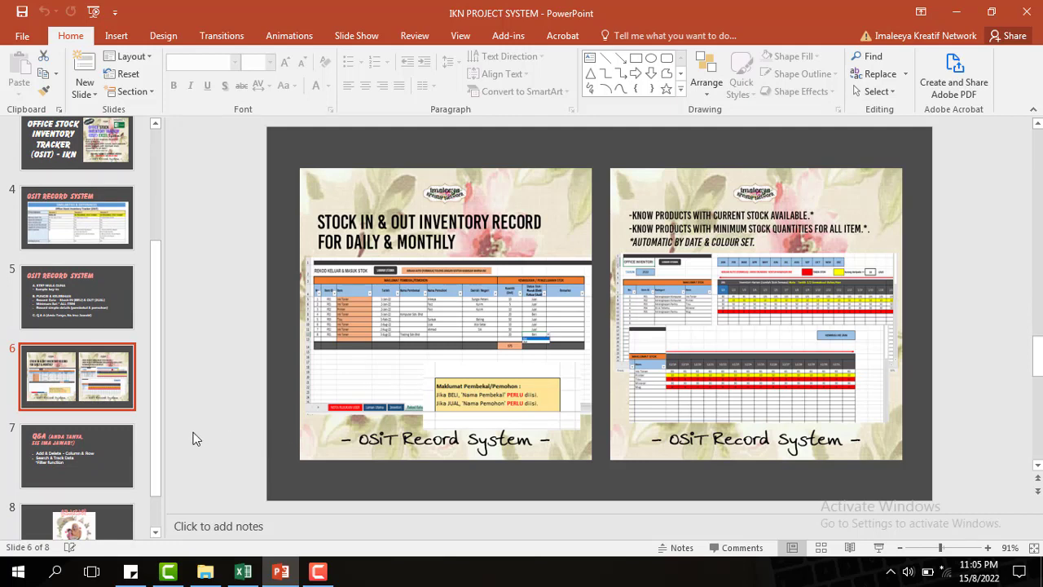
pyautogui.click(84, 453)
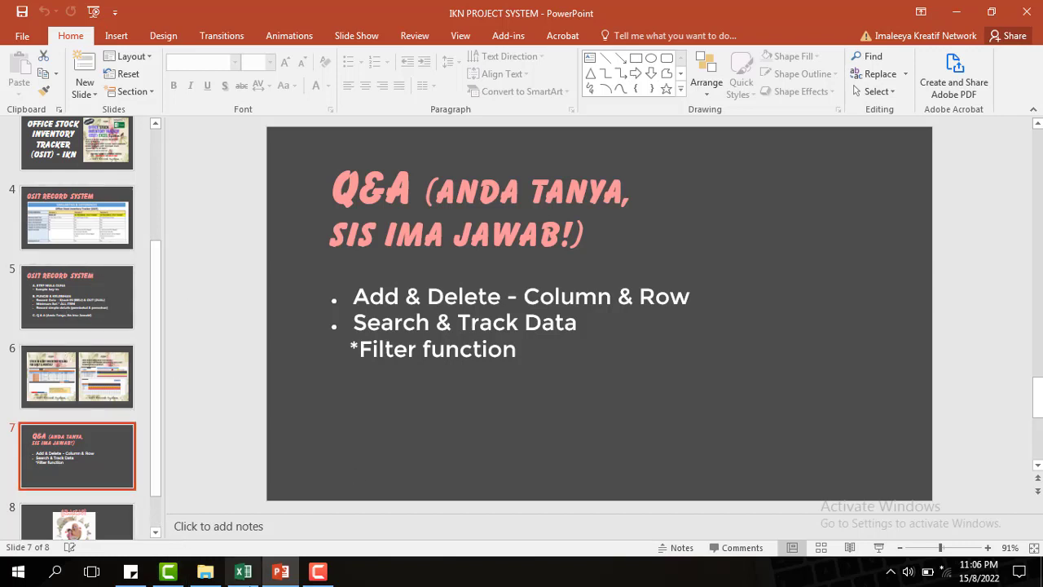
pyautogui.click(245, 572)
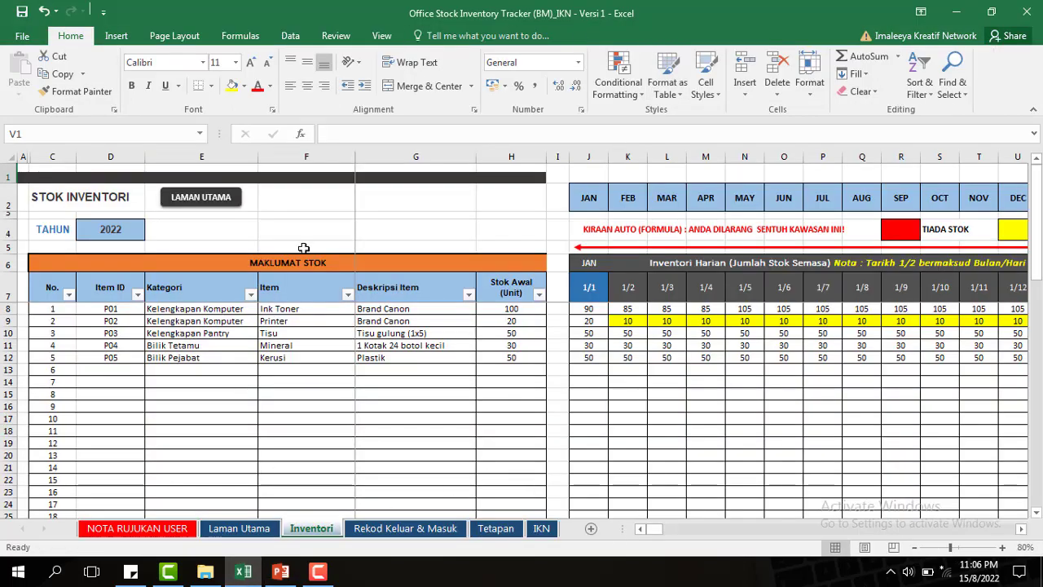
# Step: Go through Laman Utama to the Stok Inventori sheet, and open the NOTA RUJUKAN USER reference notes
pyautogui.click(187, 195)
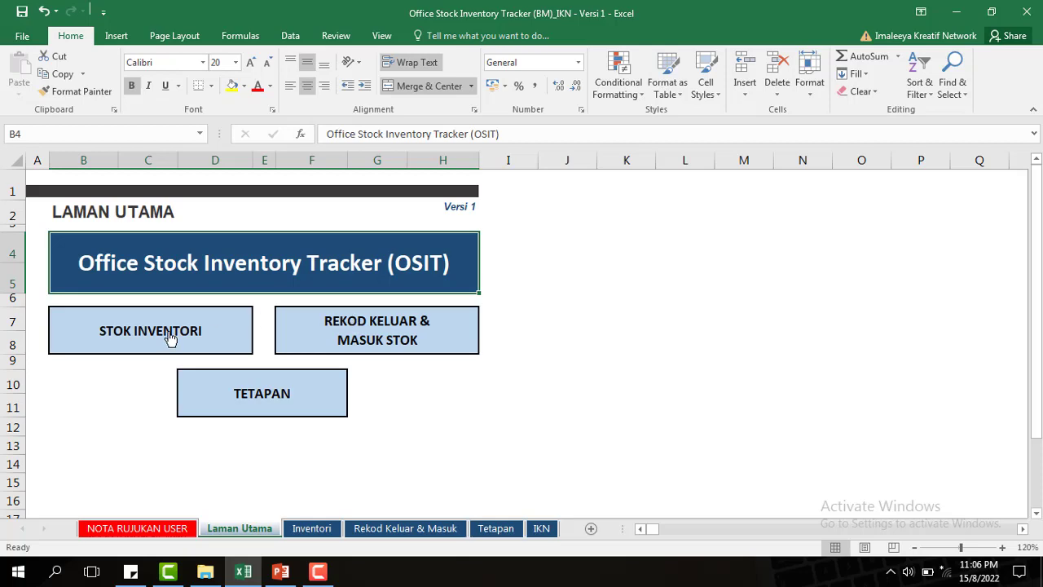
pyautogui.click(170, 339)
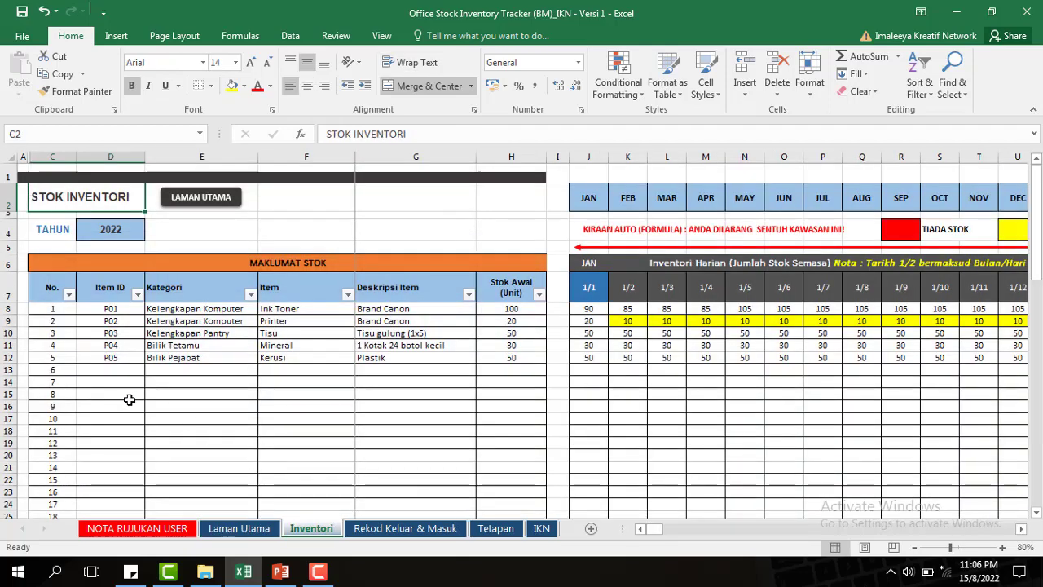
pyautogui.click(123, 528)
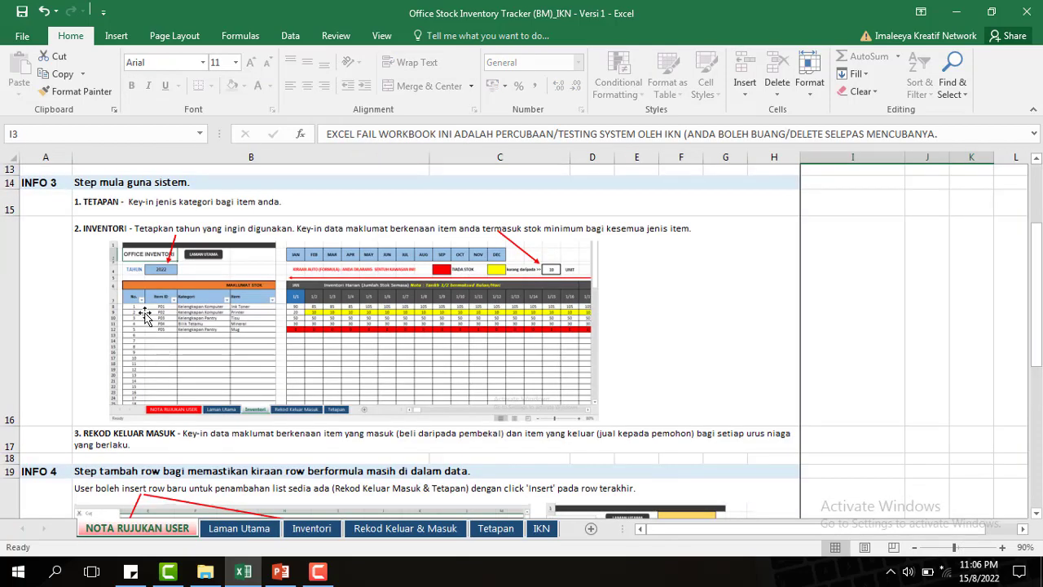
# Step: Read through the reference notes, continuing to INFO 5 on adding rows in the Inventori sheet
pyautogui.scroll(-1, 145, 316)
pyautogui.scroll(5, 145, 317)
pyautogui.scroll(-3, 145, 318)
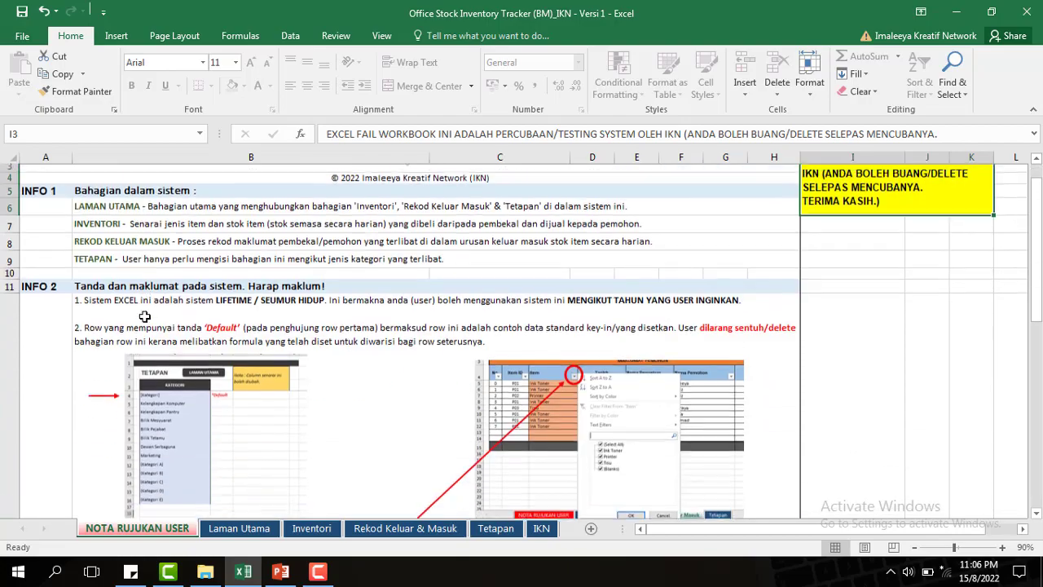
pyautogui.scroll(-4, 145, 318)
pyautogui.scroll(1, 145, 320)
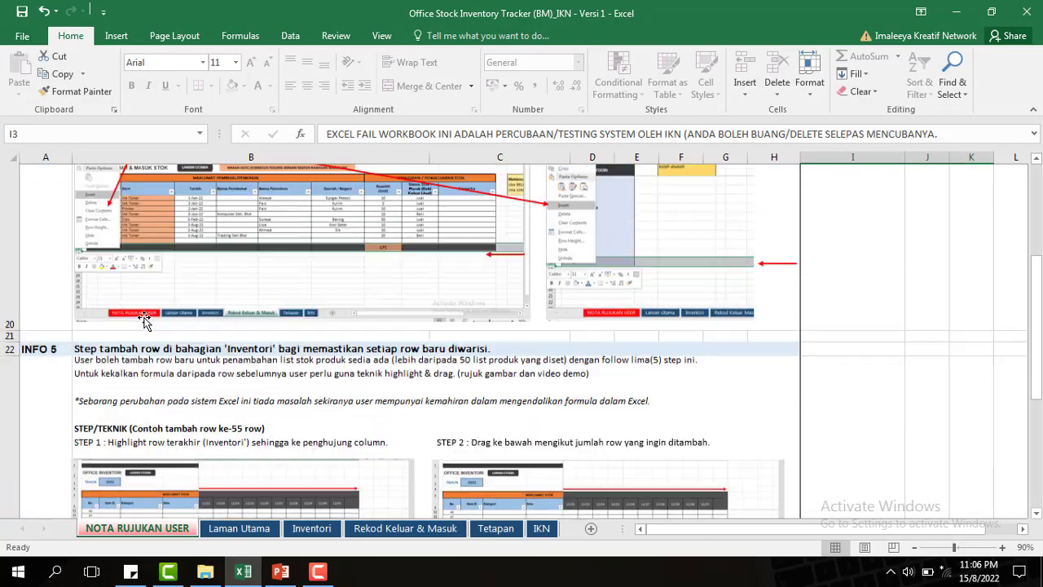
pyautogui.scroll(-1, 145, 321)
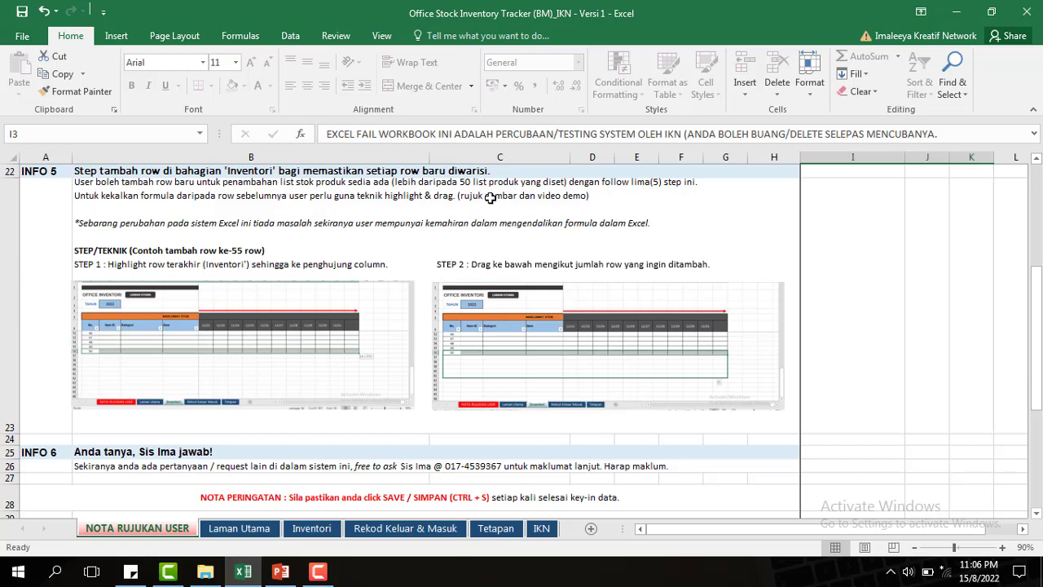
# Step: Check the end of the item list in the Inventori sheet and return to the INFO 5 notes on adding rows
pyautogui.click(311, 528)
pyautogui.scroll(-15, 121, 350)
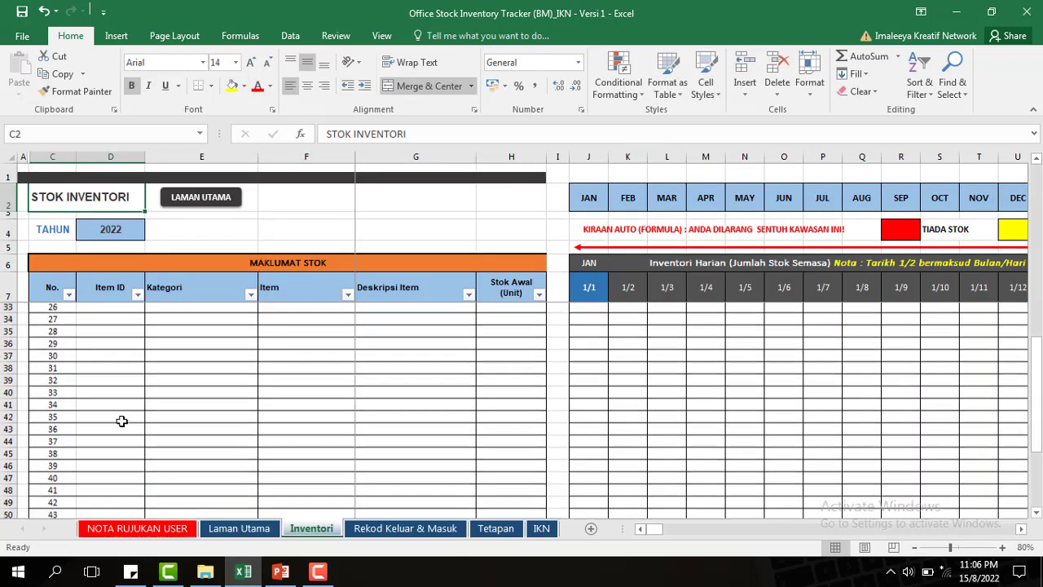
pyautogui.scroll(2, 94, 448)
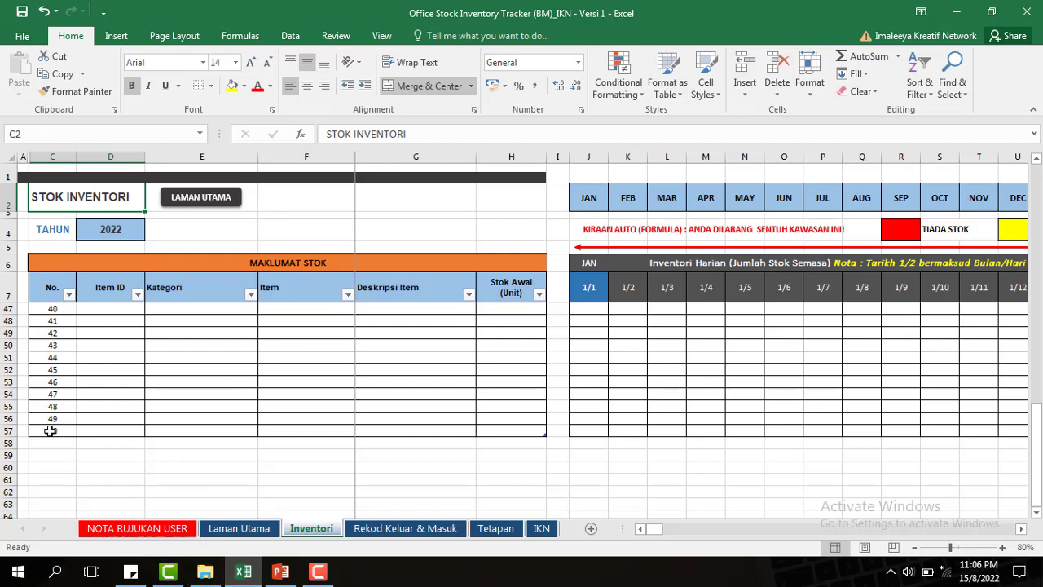
pyautogui.click(171, 529)
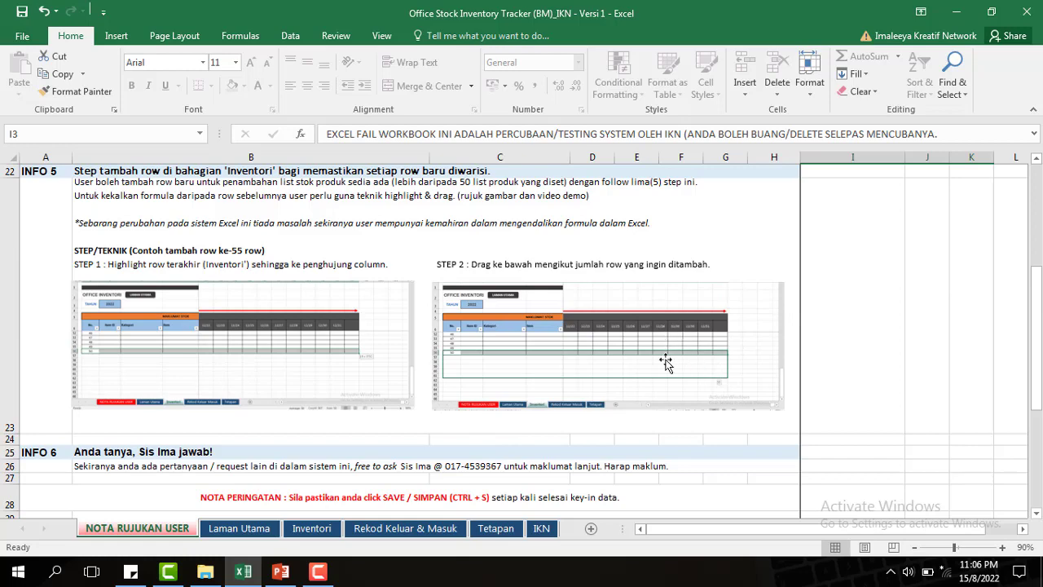
# Step: Extend the Stok Inventori table to item no. 55 by filling row no. 50 down across all columns, and return to the item details
pyautogui.click(312, 528)
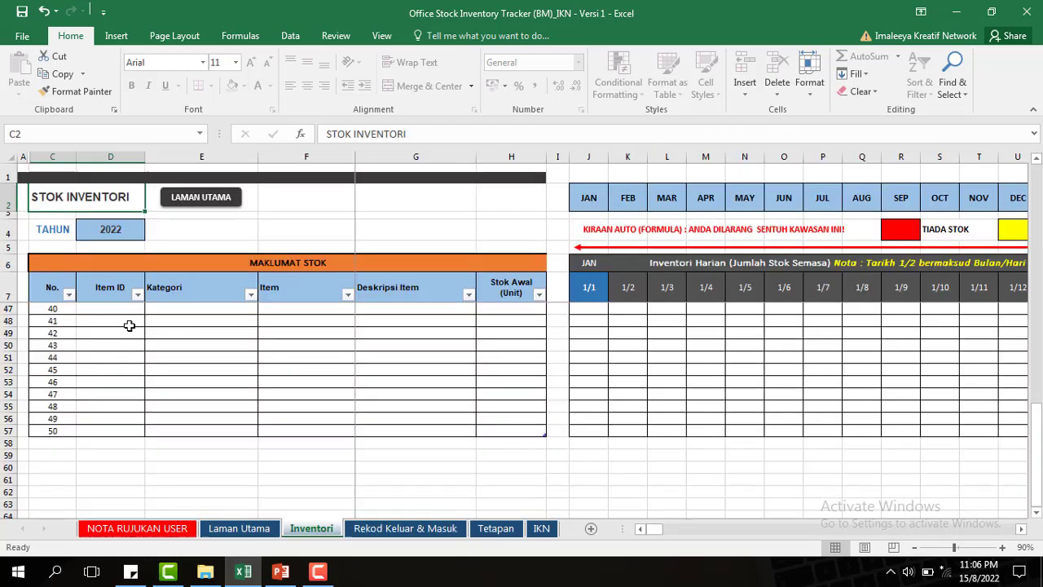
pyautogui.moveTo(52, 432); pyautogui.dragTo(986, 477)
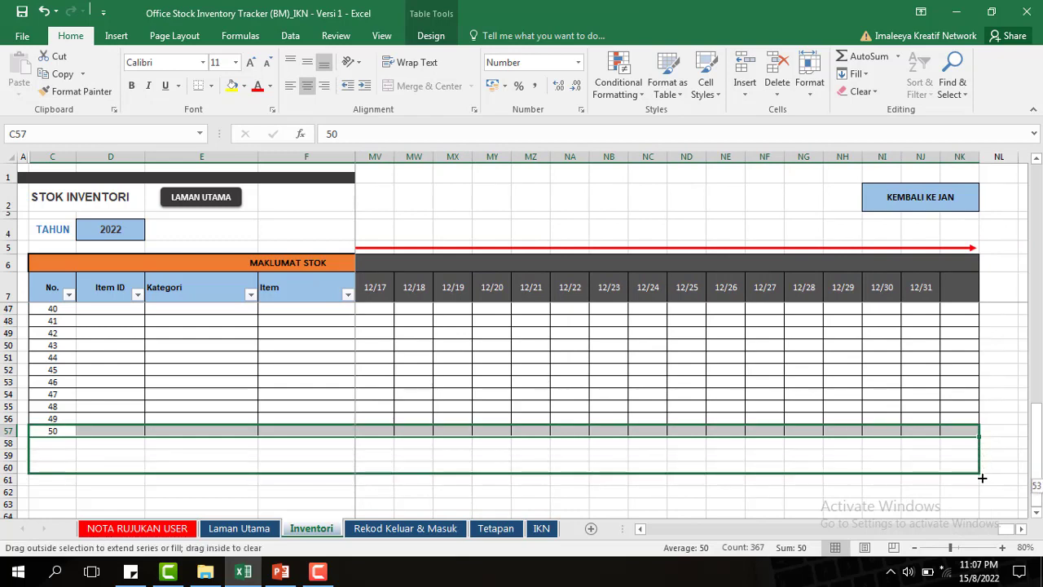
pyautogui.moveTo(981, 479); pyautogui.dragTo(982, 494)
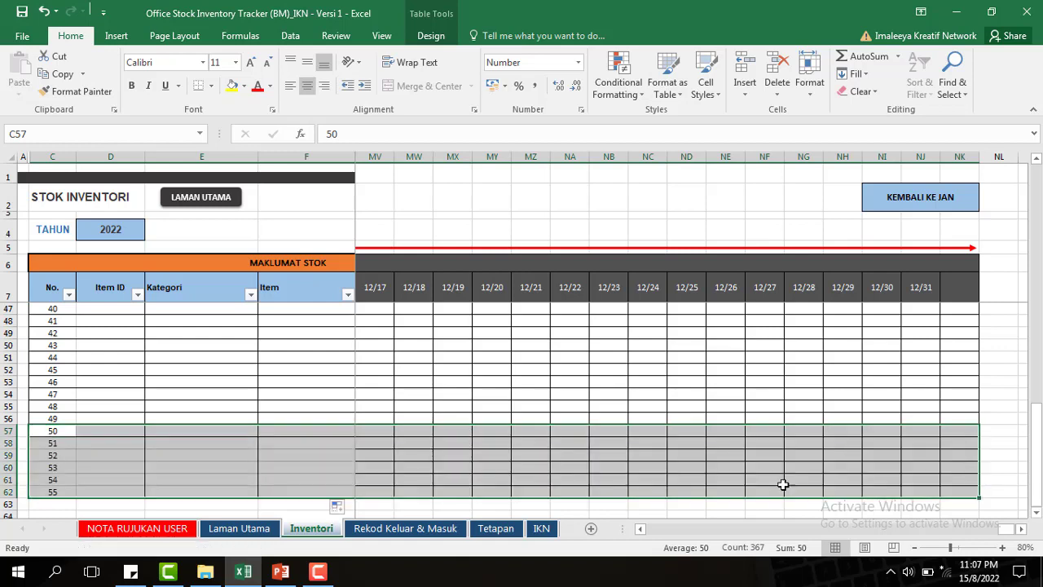
pyautogui.click(152, 445)
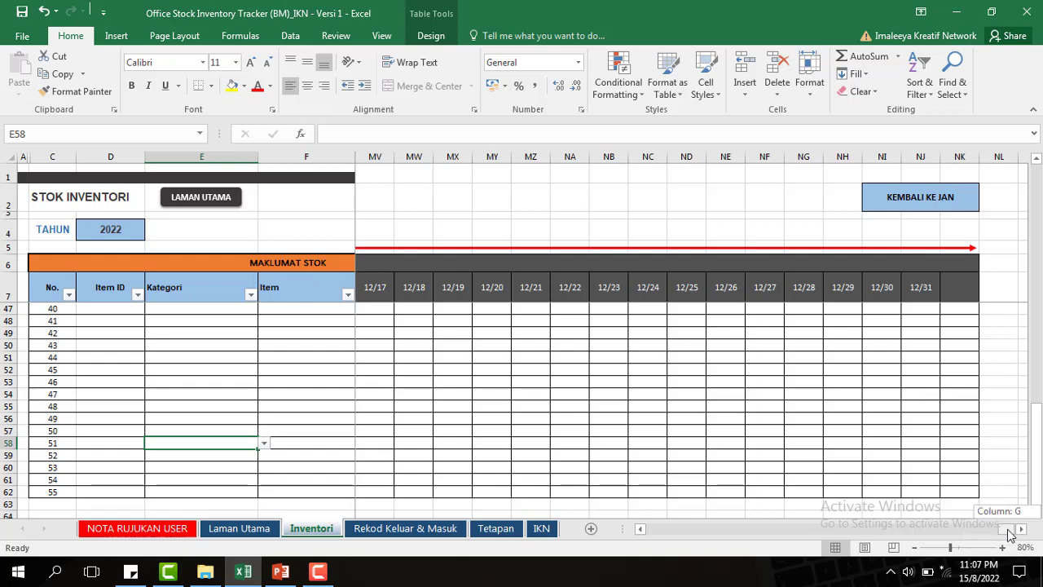
pyautogui.moveTo(1006, 528); pyautogui.dragTo(654, 528)
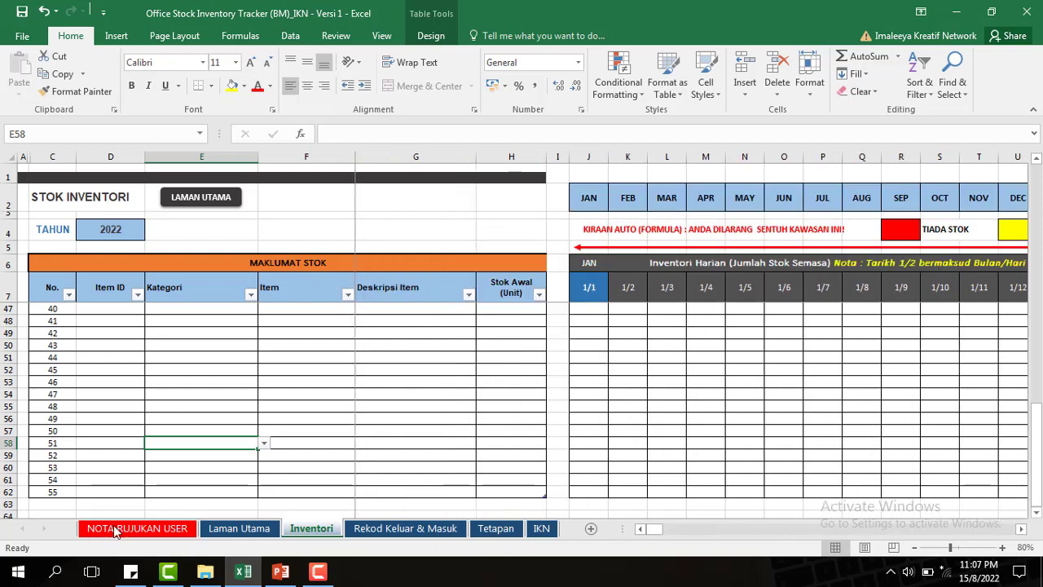
# Step: In row no. 55 of Stok Inventori, choose Bilik Tetamu as the Kategori and enter P055 as the Item ID
pyautogui.click(128, 498)
pyautogui.click(102, 489)
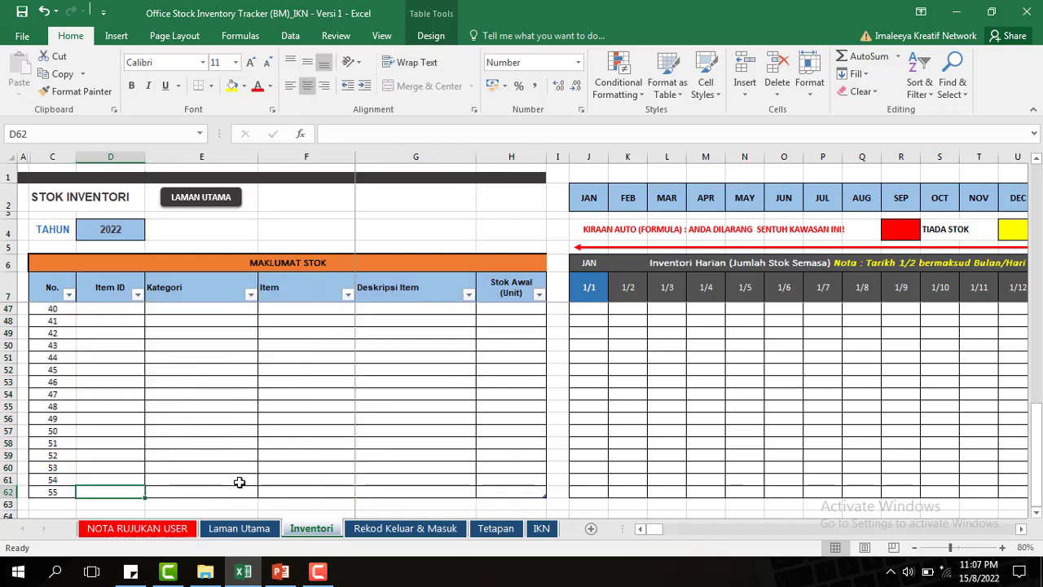
pyautogui.click(224, 492)
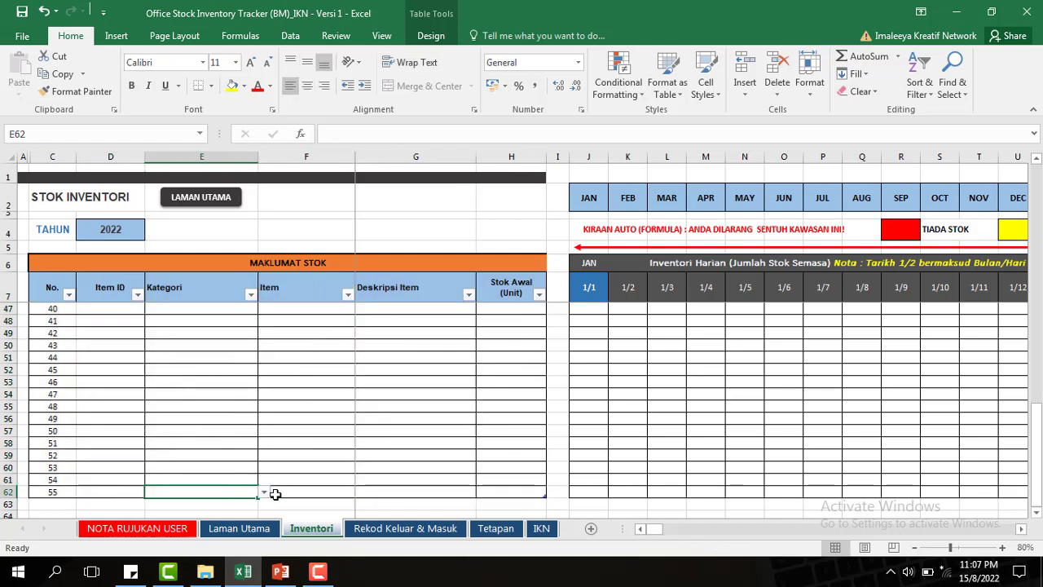
pyautogui.click(263, 492)
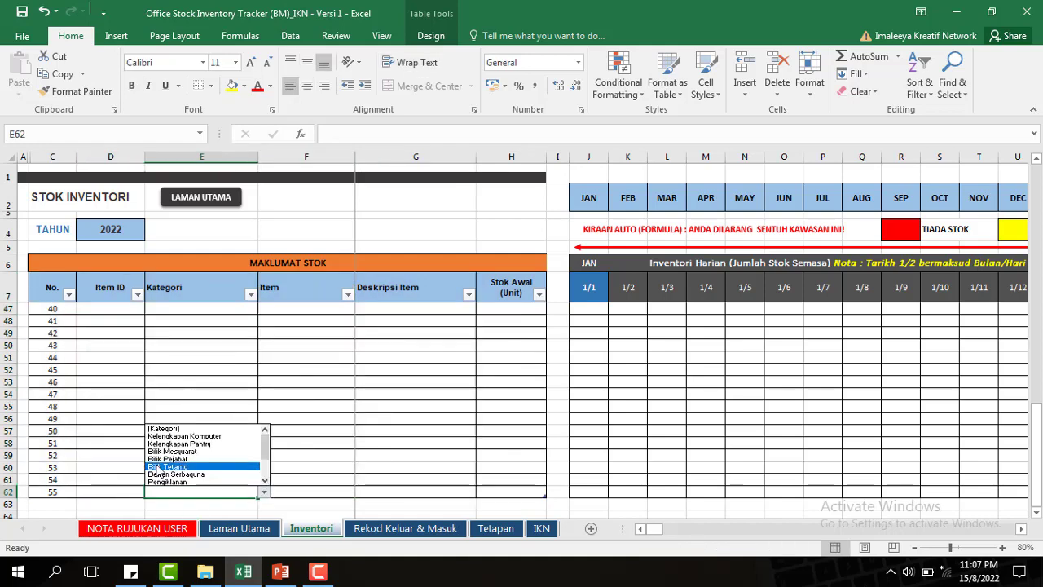
pyautogui.click(158, 467)
pyautogui.click(91, 491)
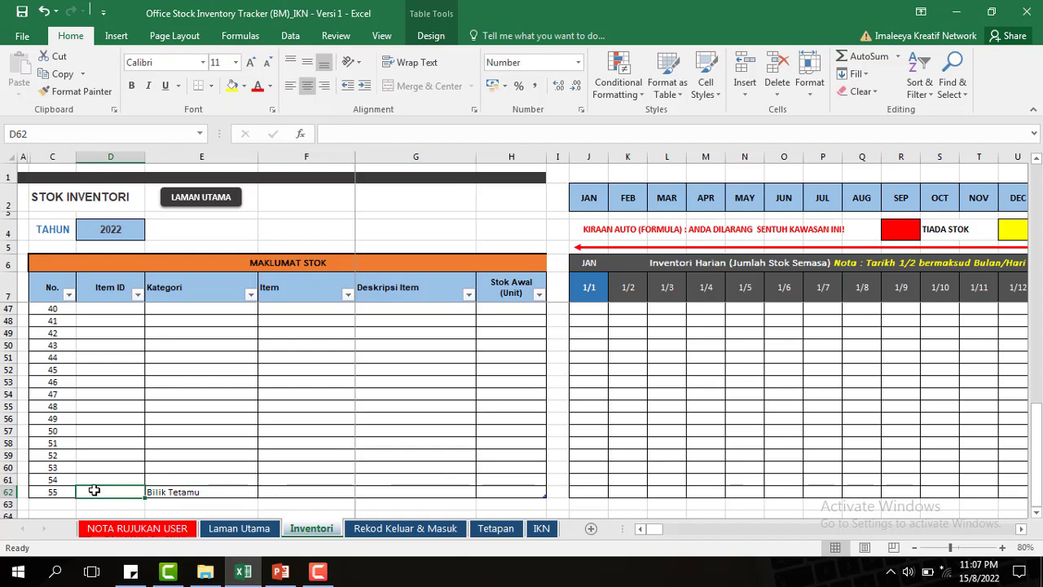
pyautogui.write('p')
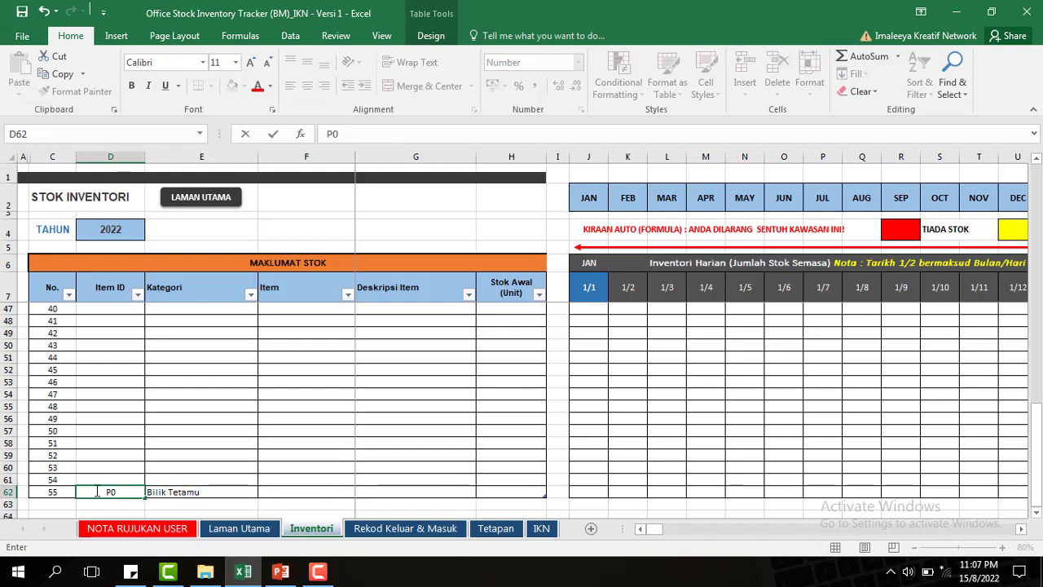
pyautogui.write('055')
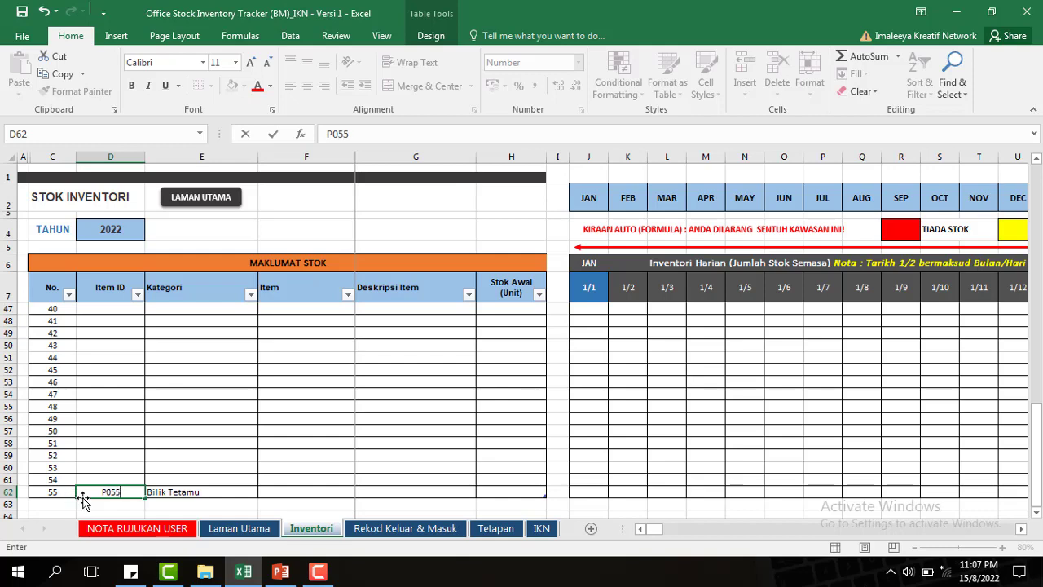
pyautogui.click(493, 469)
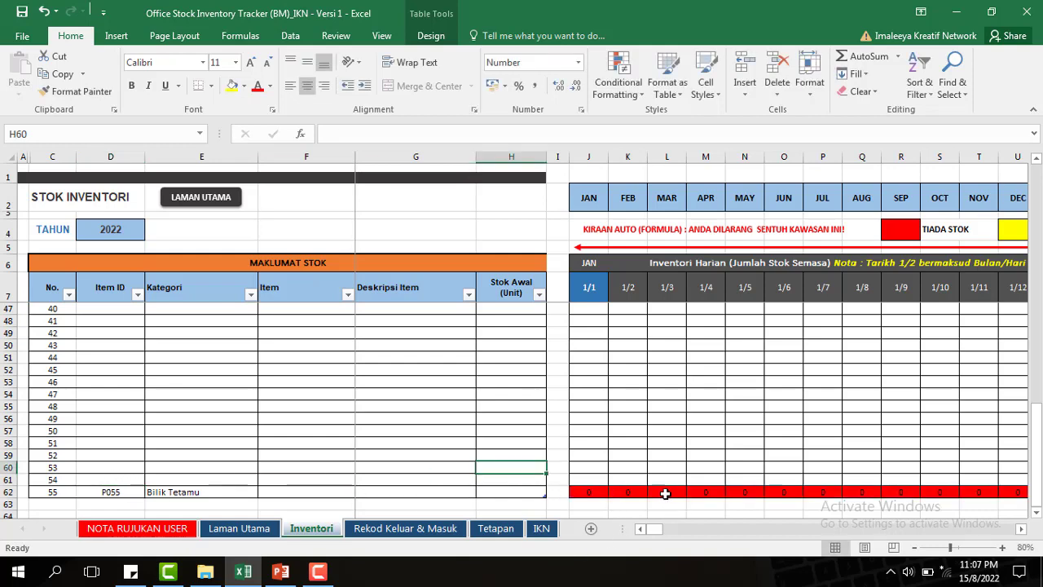
# Step: Enter 10 as the Stok Awal of item P055, and replace it with 100 units
pyautogui.click(508, 491)
pyautogui.write('1')
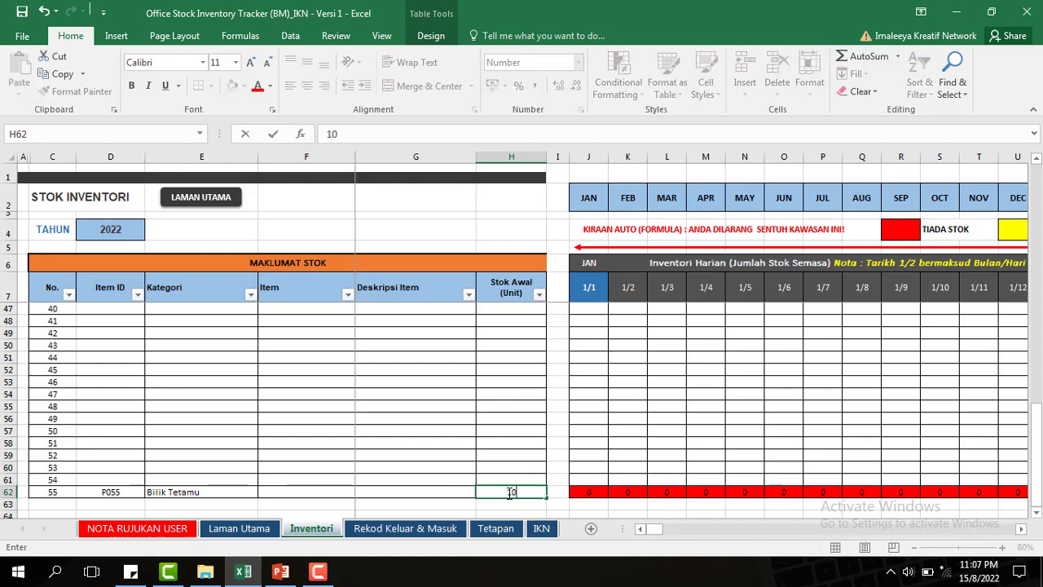
pyautogui.write('0')
pyautogui.click(466, 467)
pyautogui.click(518, 491)
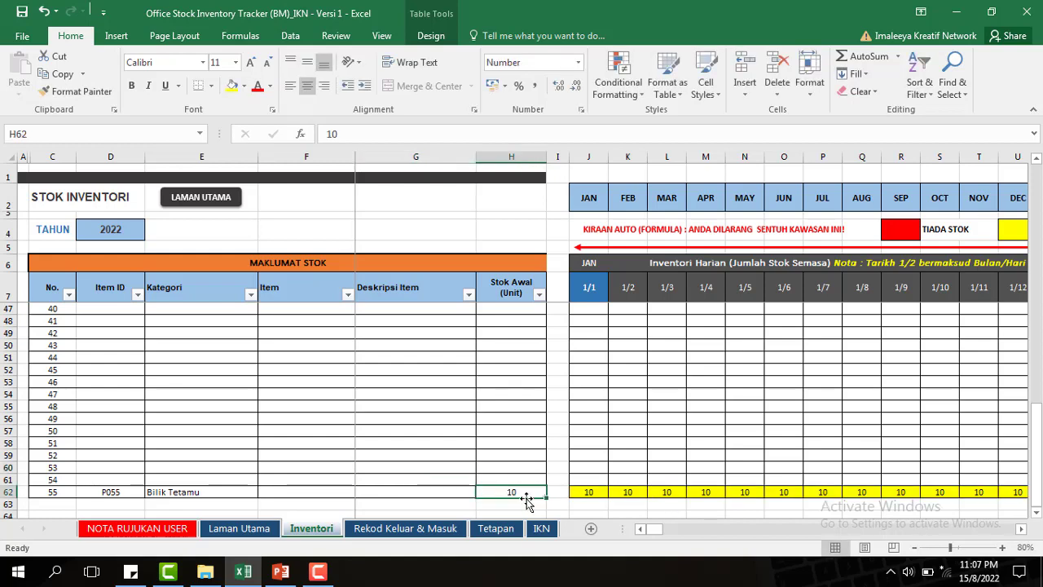
pyautogui.write('100')
pyautogui.click(435, 454)
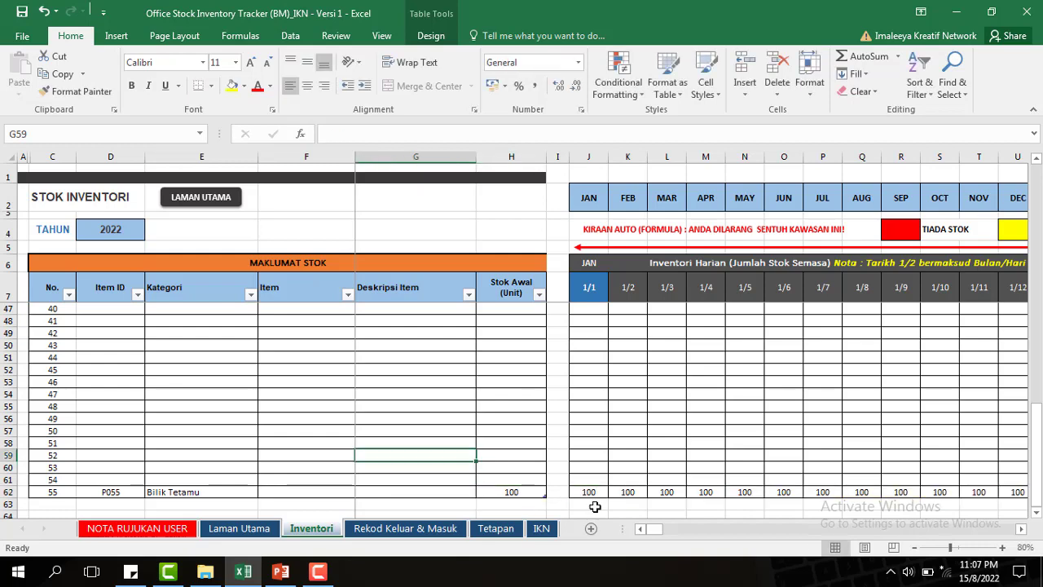
# Step: Clear the trial Stok Awal, Kategori and Item ID entries from row no. 55
pyautogui.click(519, 492)
pyautogui.press('BackSpace')
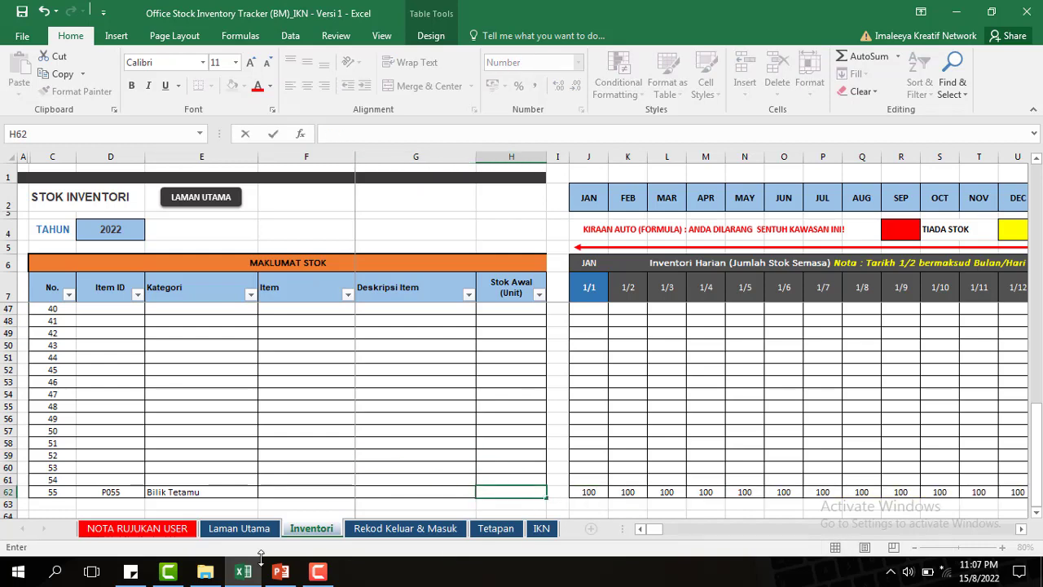
pyautogui.click(187, 492)
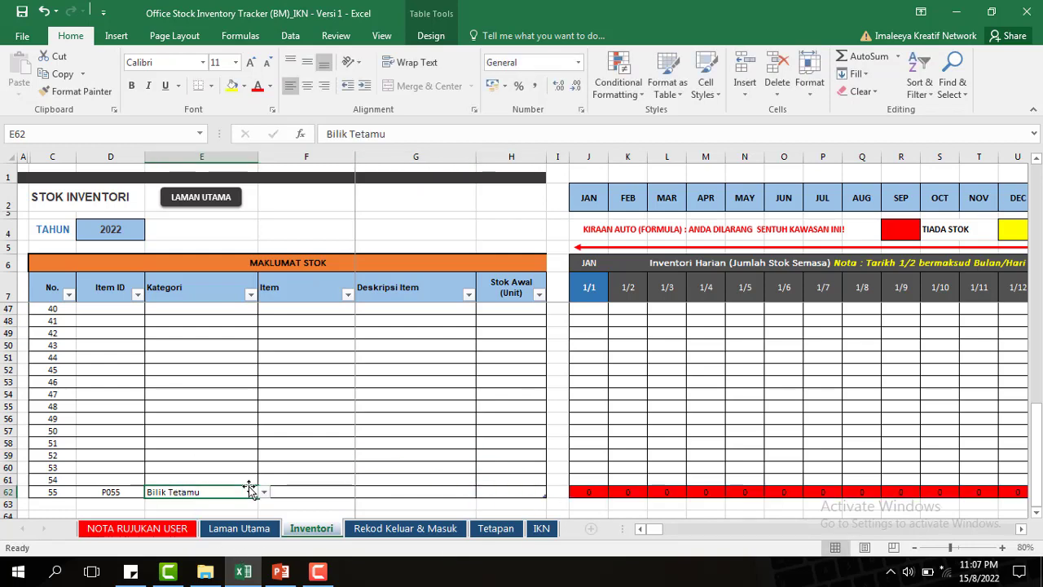
pyautogui.press('BackSpace')
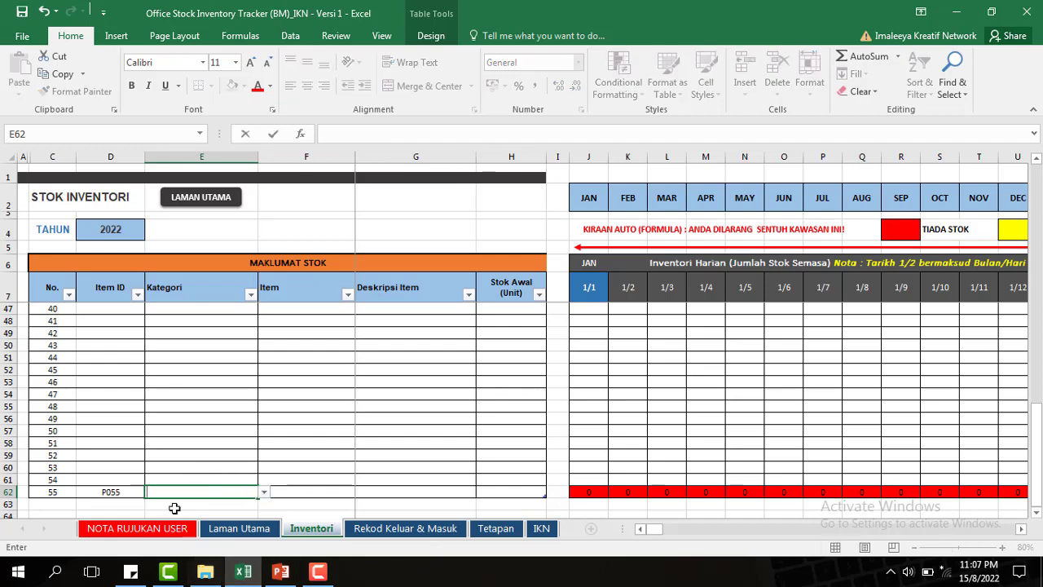
pyautogui.click(110, 491)
pyautogui.press('BackSpace')
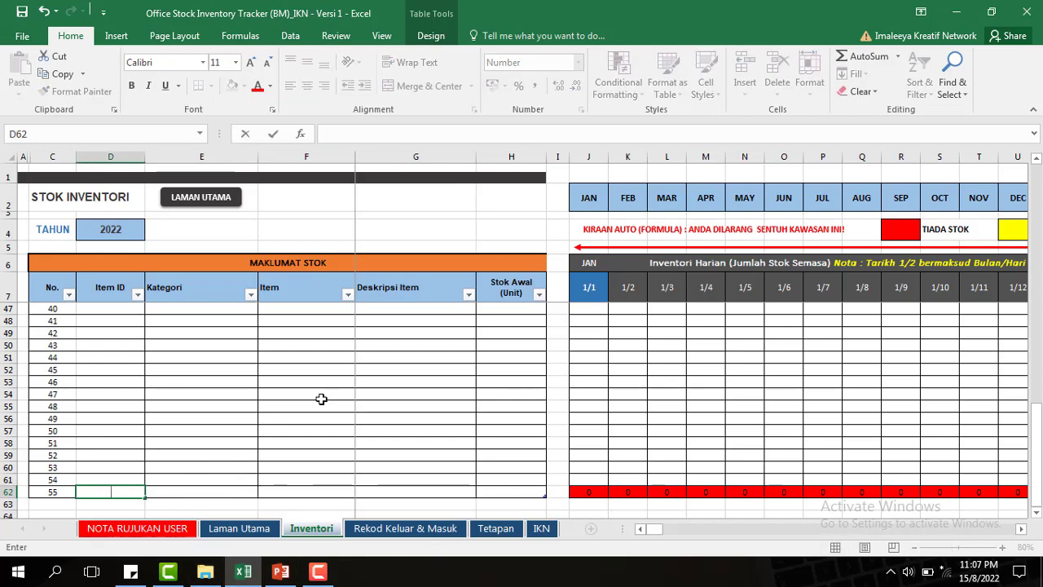
pyautogui.click(411, 370)
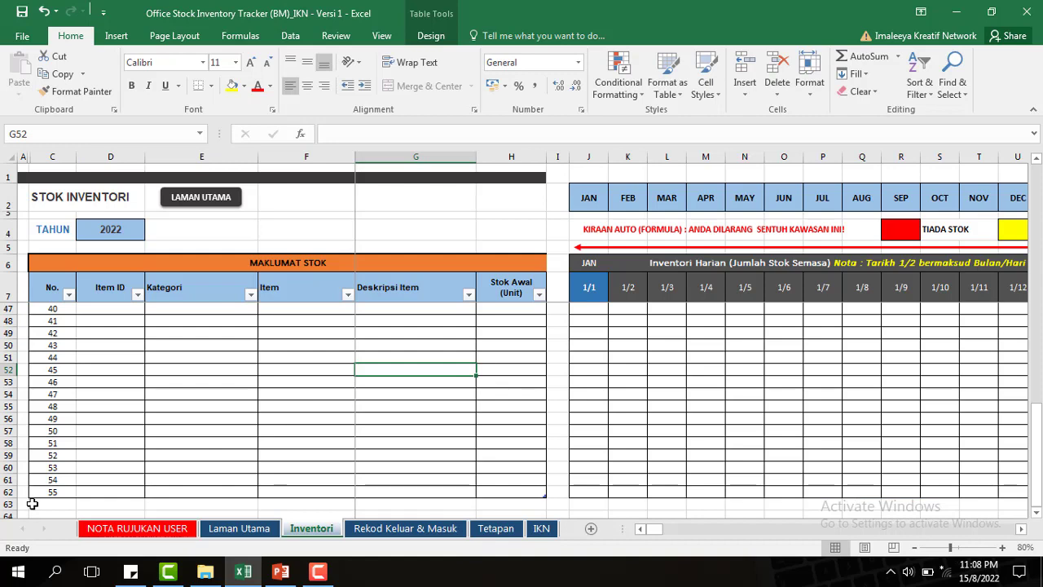
# Step: Consult the INFO 5 notes on adding rows again, and go back through the Inventori sheet to Laman Utama
pyautogui.click(138, 529)
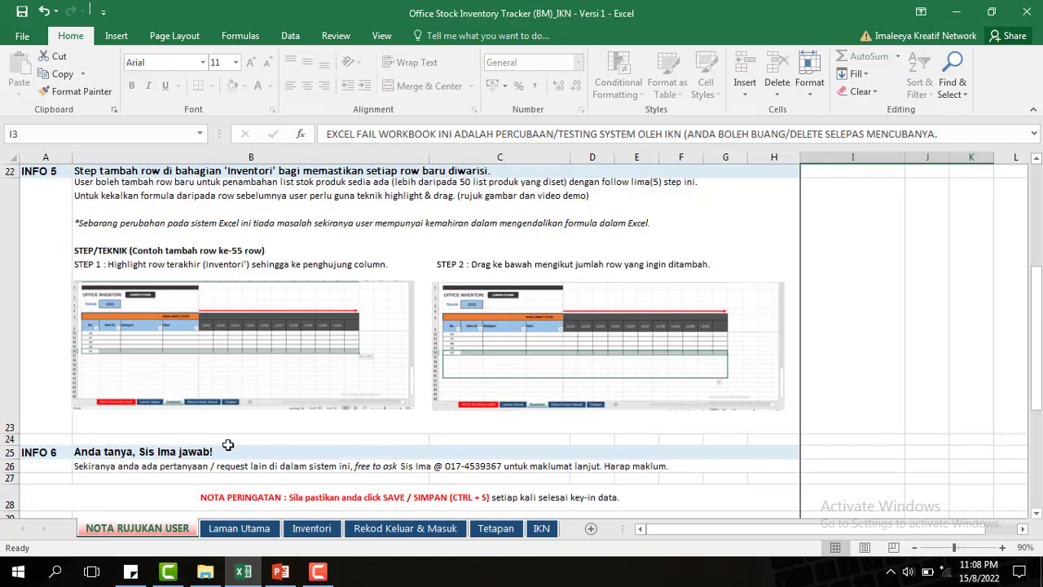
pyautogui.click(324, 528)
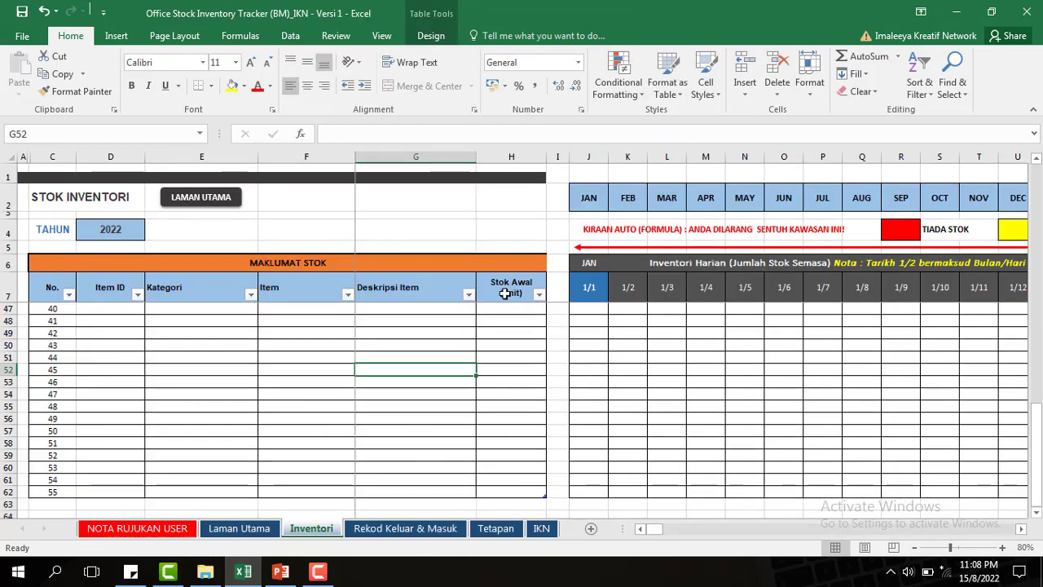
pyautogui.click(173, 208)
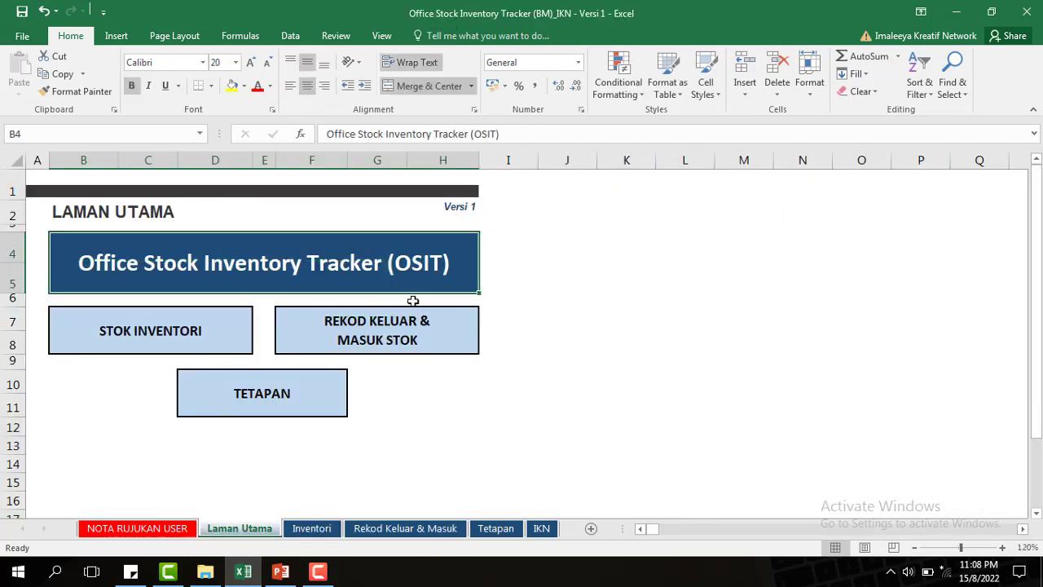
# Step: Open Rekod Keluar & Masuk Stok and view the row commands for its dark total row without inserting a row
pyautogui.click(400, 337)
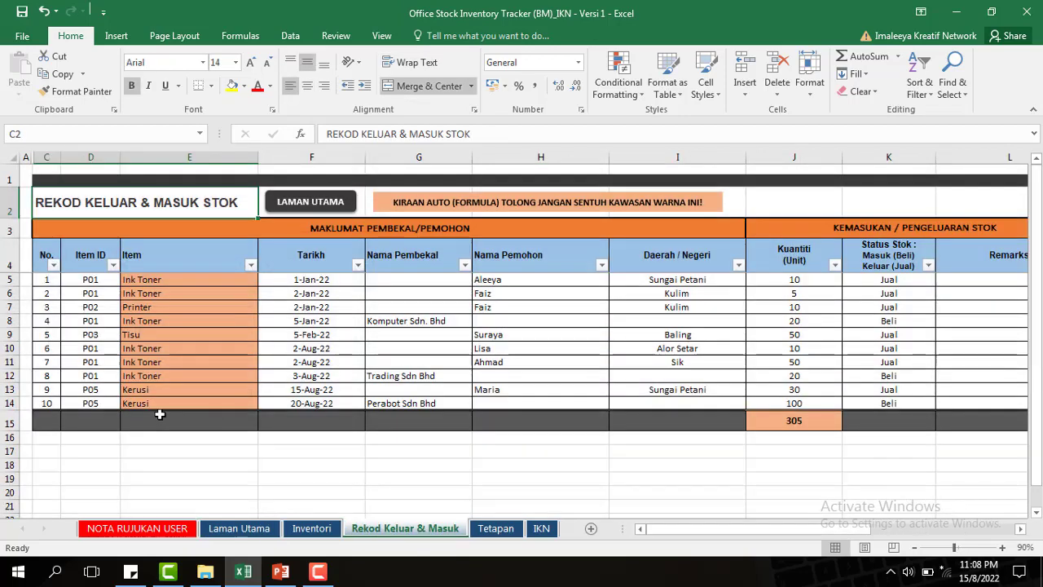
pyautogui.rightClick(17, 425)
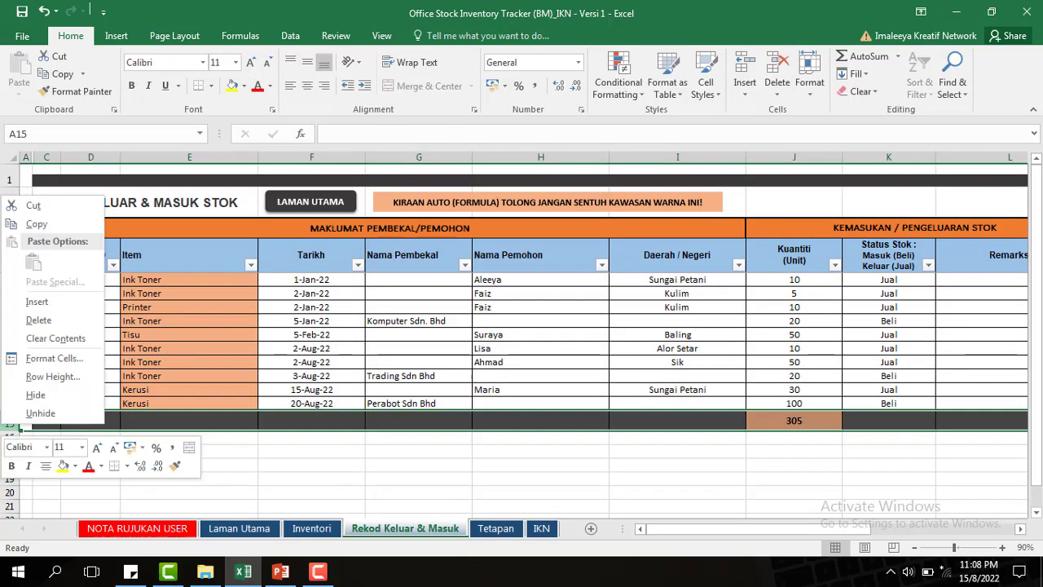
pyautogui.press('Escape')
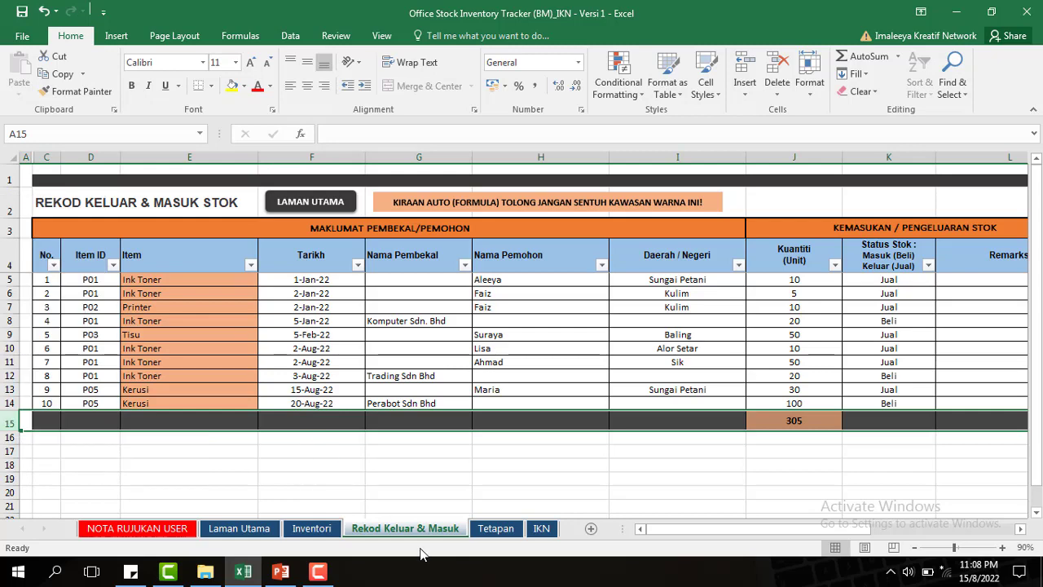
# Step: View the row commands for the last category row in Tetapan without inserting a row, and return to Laman Utama
pyautogui.click(497, 528)
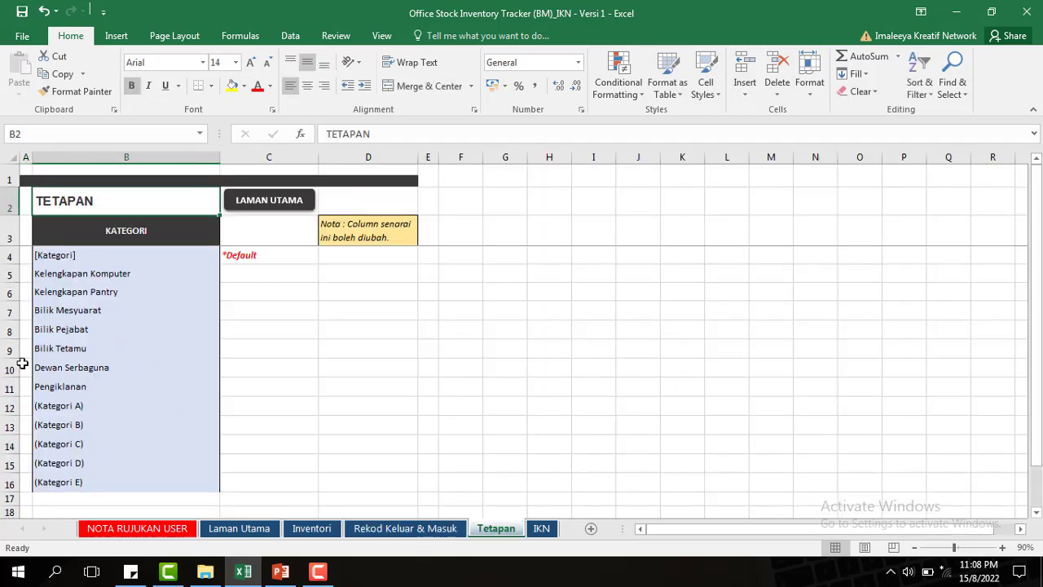
pyautogui.rightClick(10, 484)
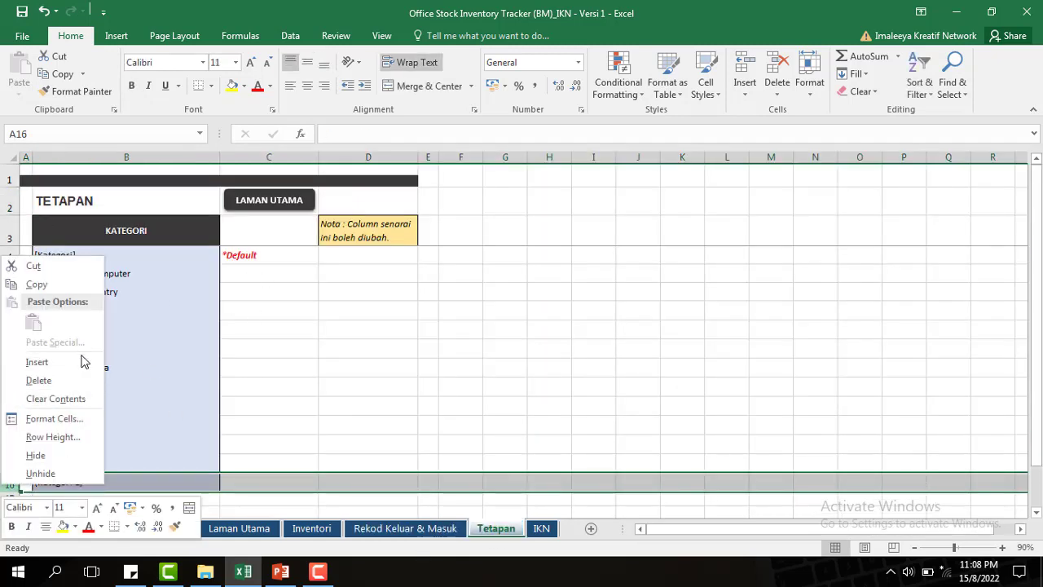
pyautogui.press('Escape')
pyautogui.click(253, 211)
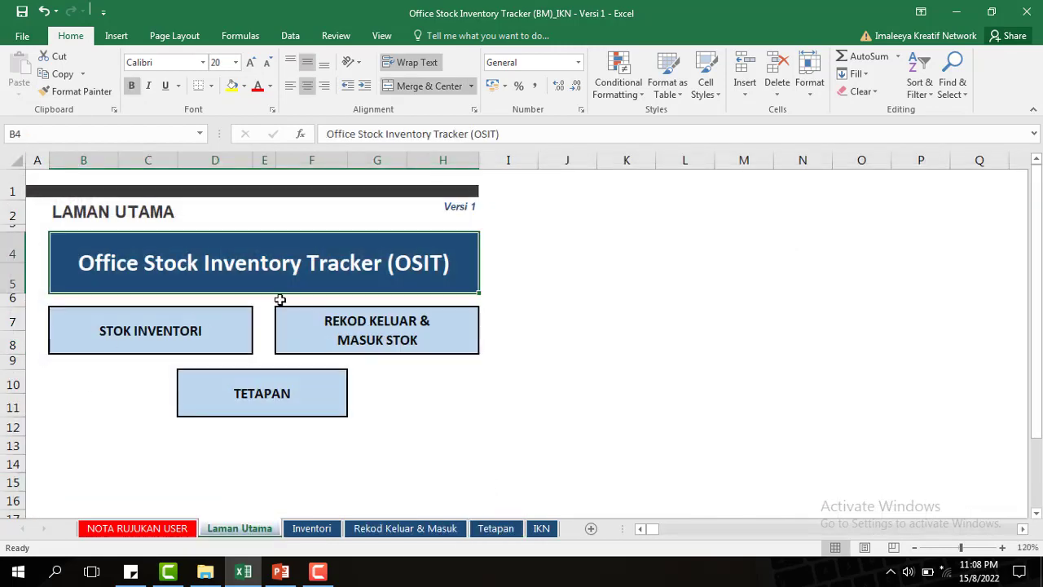
# Step: Open Rekod Keluar & Masuk Stok and insert a new column between Nama Pembekal and Nama Pemohon
pyautogui.click(301, 316)
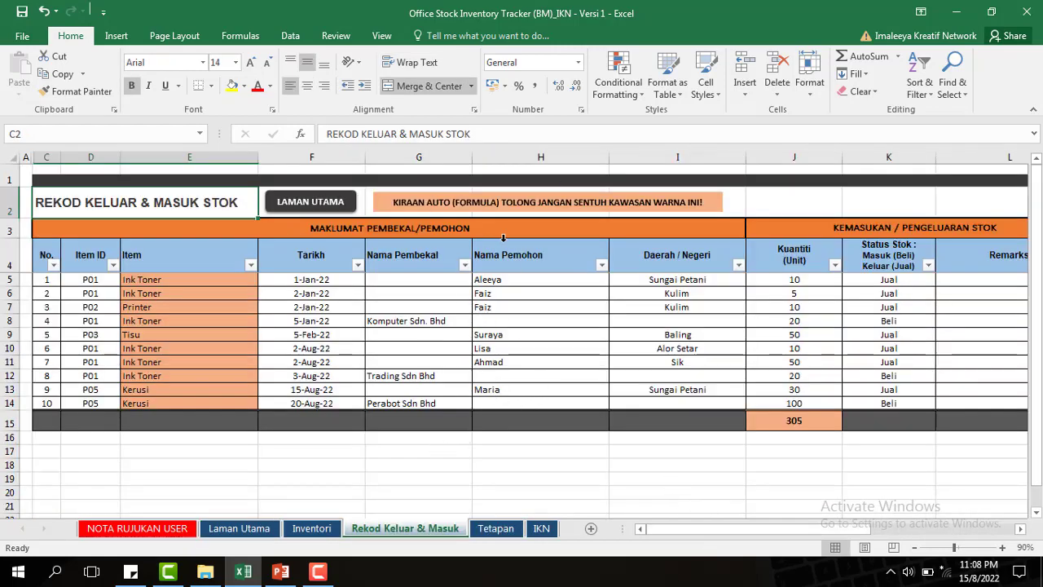
pyautogui.rightClick(499, 158)
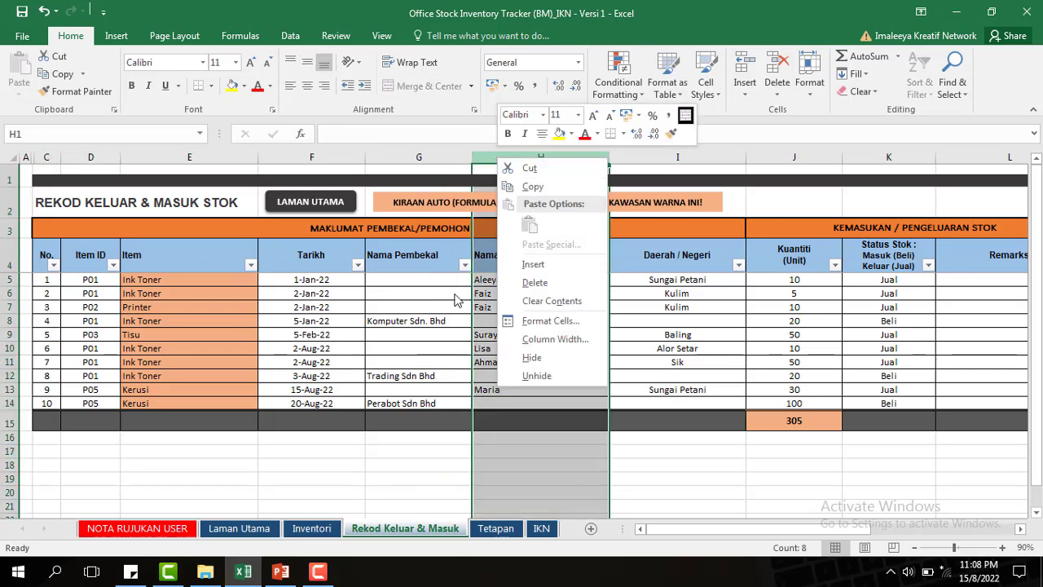
pyautogui.click(507, 157)
pyautogui.rightClick(510, 156)
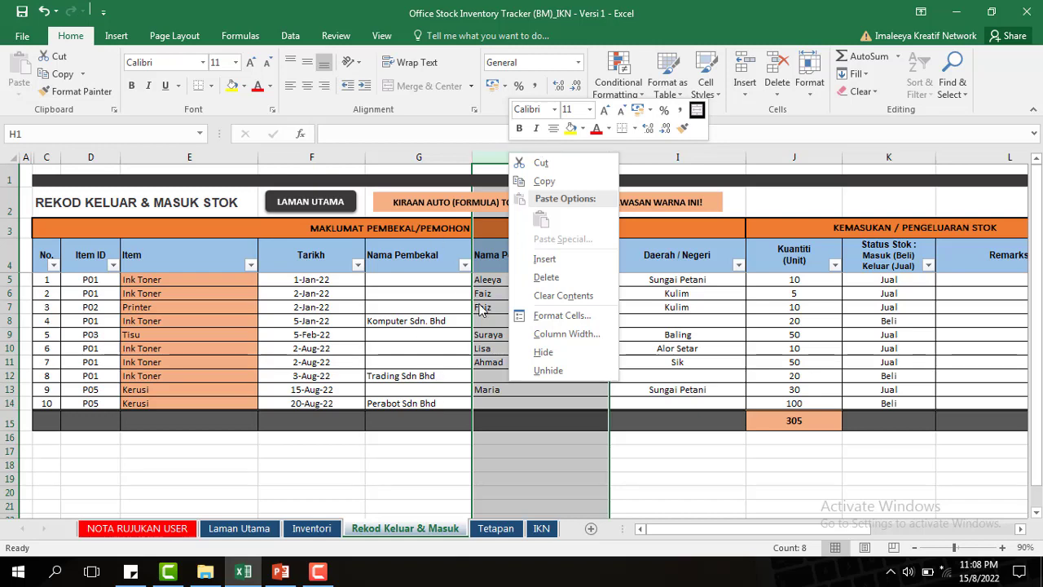
pyautogui.click(544, 259)
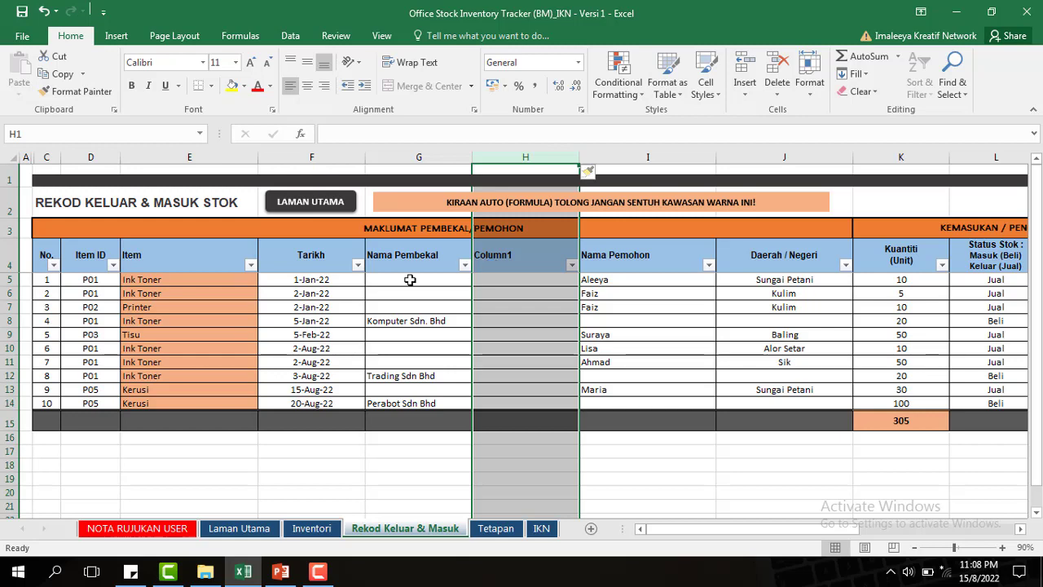
# Step: Title the new column beside Nama Pembekal "Alamat"
pyautogui.click(537, 309)
pyautogui.click(516, 242)
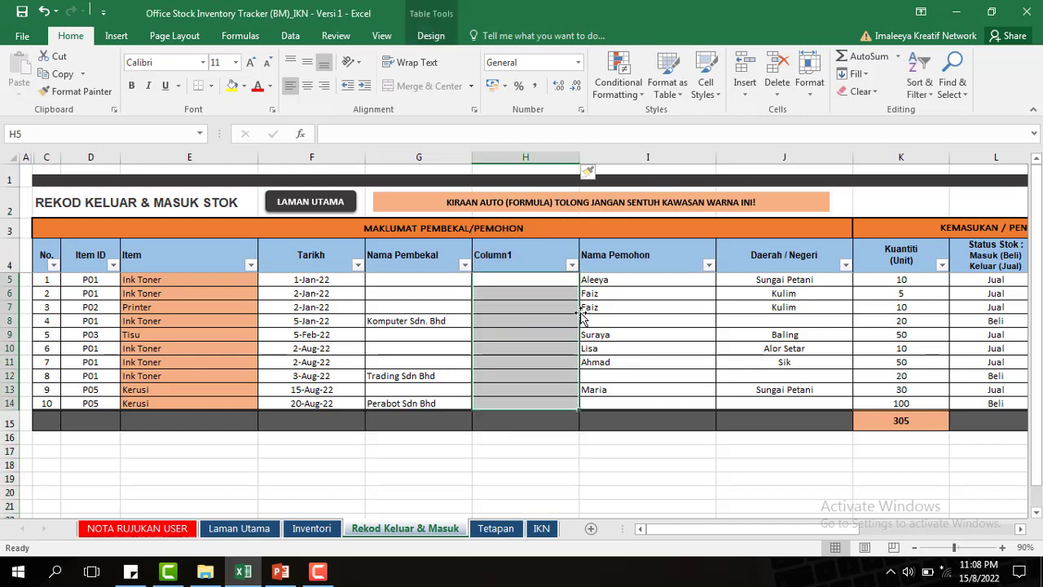
pyautogui.click(524, 256)
pyautogui.write('Alamat')
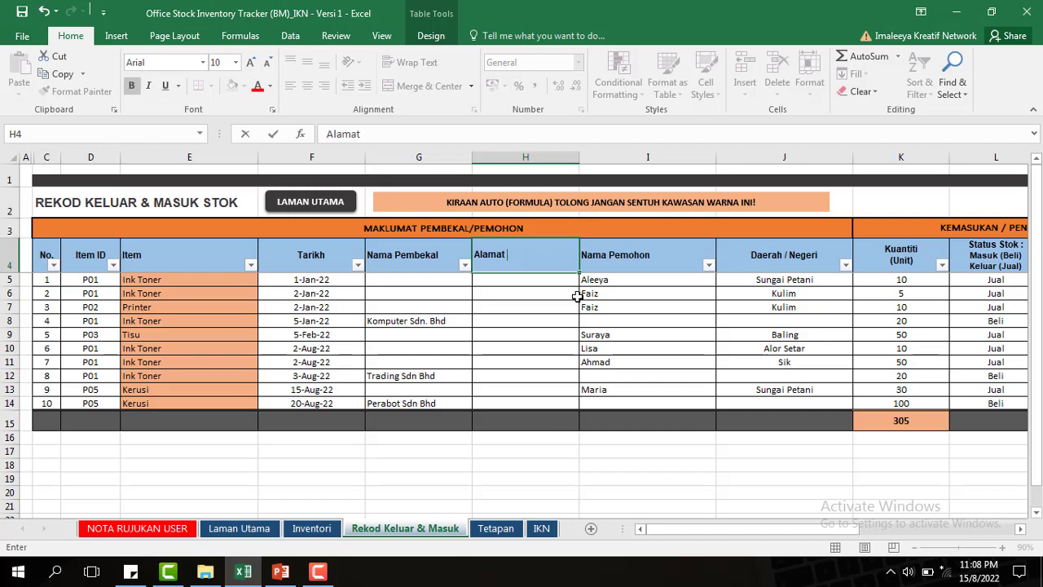
pyautogui.click(530, 399)
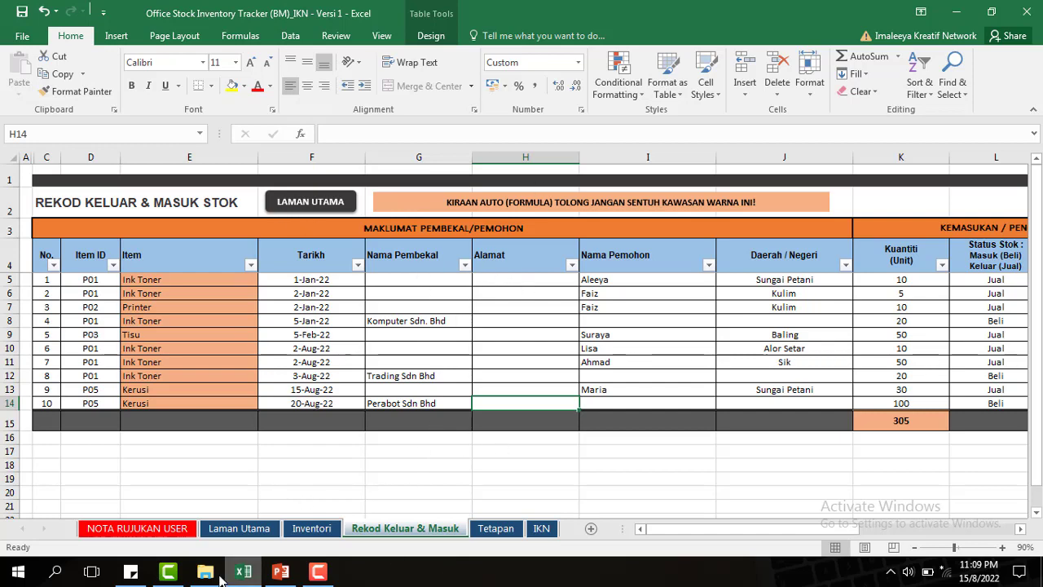
# Step: Switch to PowerPoint to consult the Q&A slide's topics, and return to the stock records in Excel
pyautogui.click(276, 575)
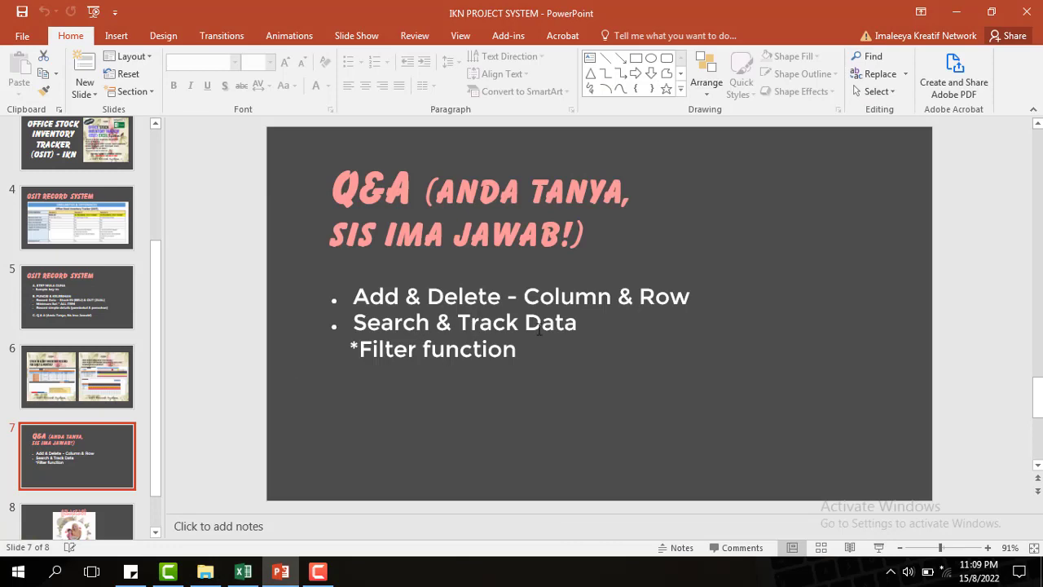
pyautogui.click(243, 571)
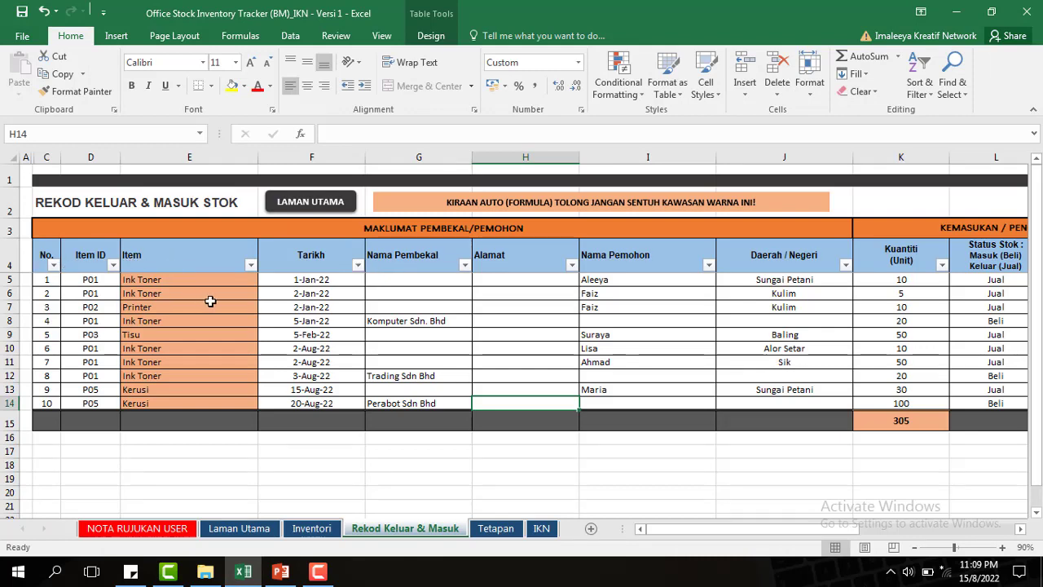
pyautogui.scroll(-2, 285, 345)
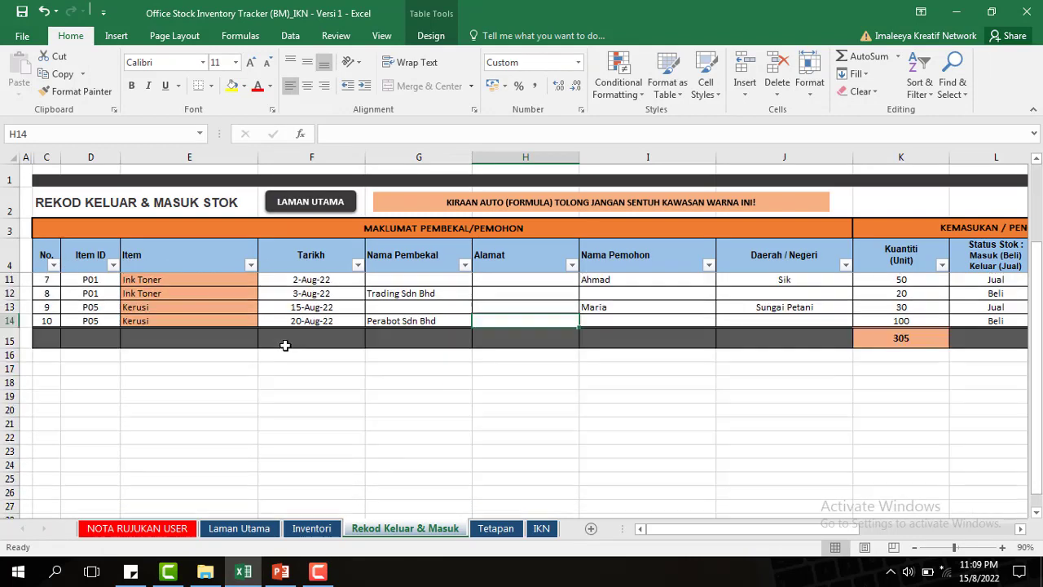
pyautogui.scroll(2, 326, 280)
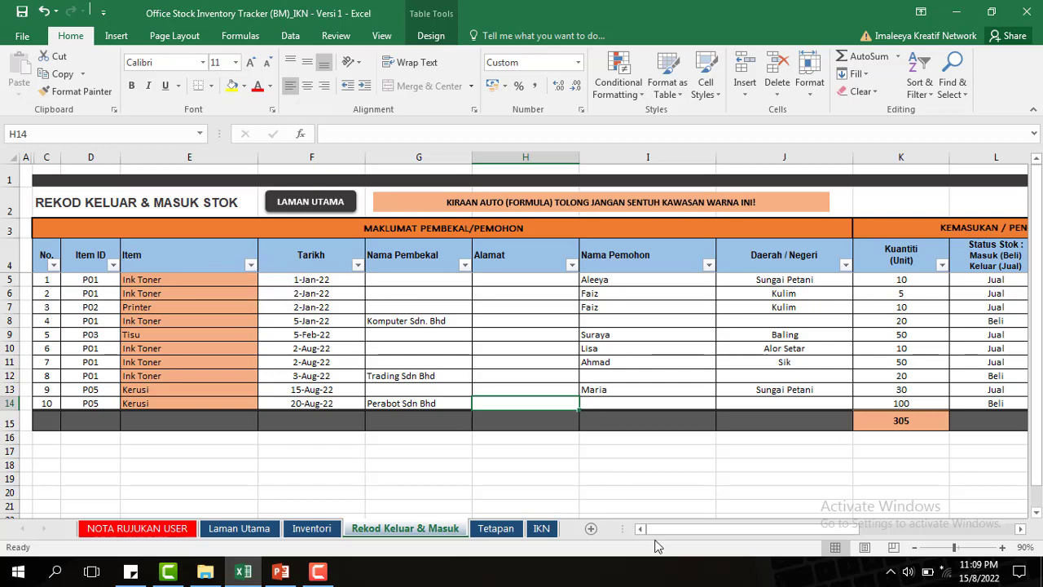
# Step: Filter the stock records by Status Stok to show only Beli transactions
pyautogui.moveTo(656, 542); pyautogui.dragTo(768, 548)
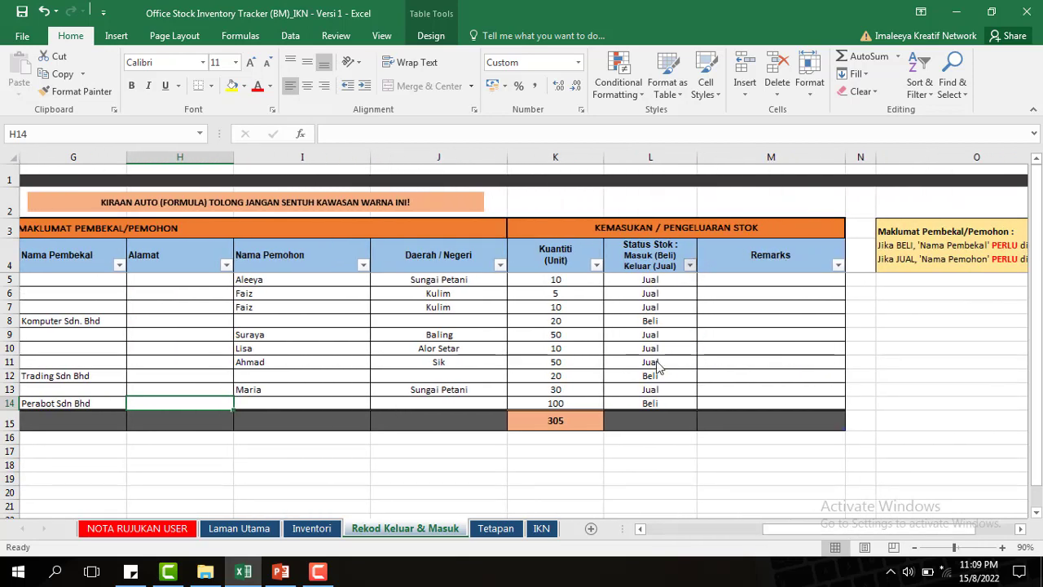
pyautogui.click(689, 264)
pyautogui.click(523, 375)
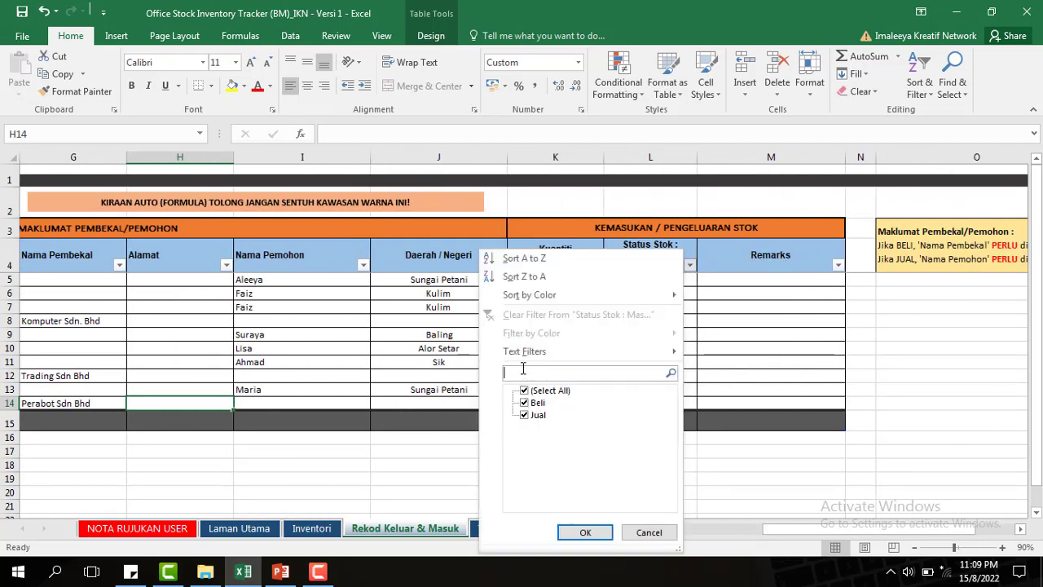
pyautogui.write('beli')
pyautogui.press('Return')
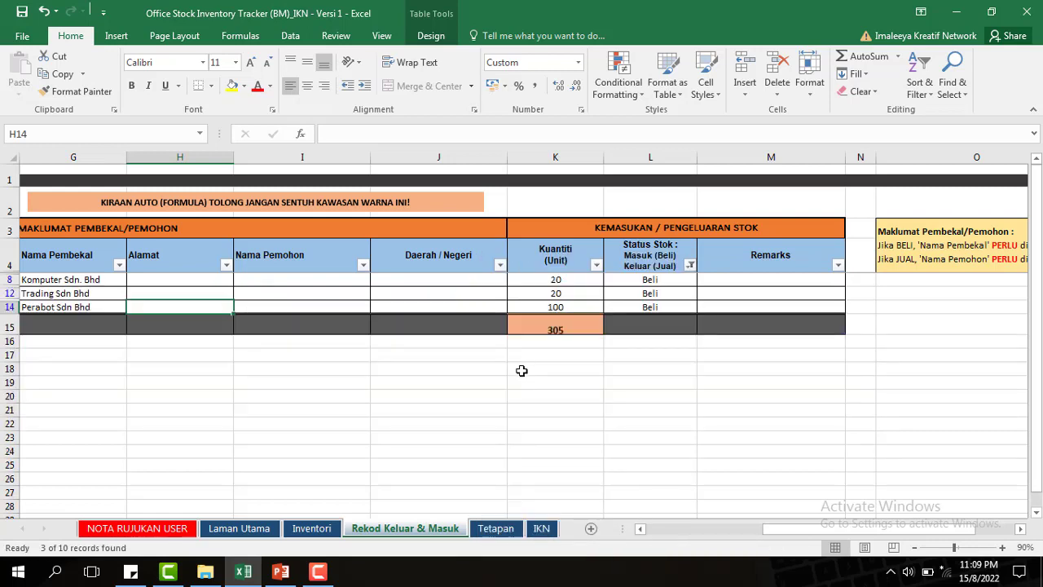
# Step: Narrow the Beli transactions to August dates by searching the Tarikh filter for "aug"
pyautogui.moveTo(791, 531); pyautogui.dragTo(675, 530)
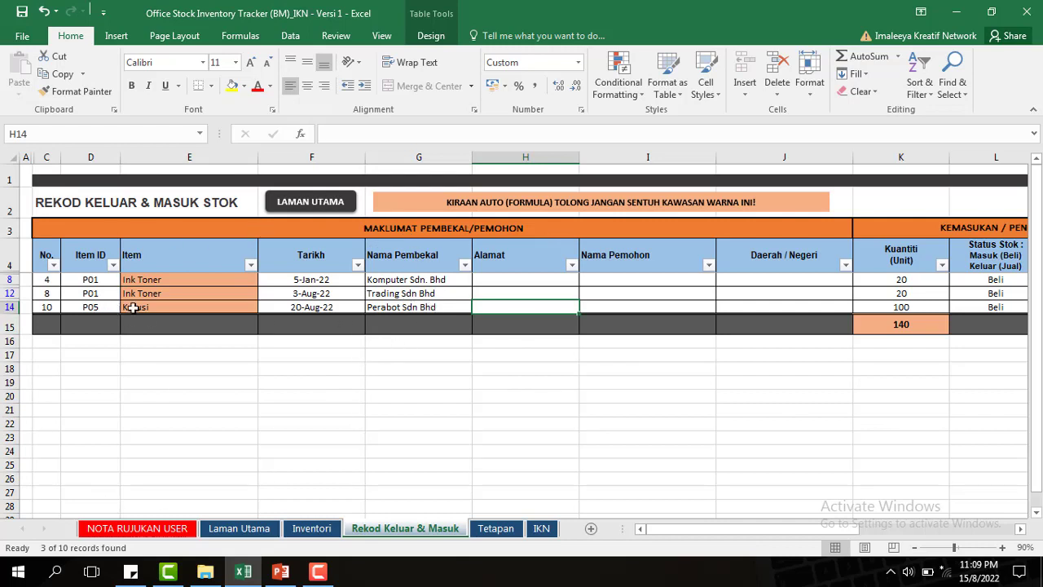
pyautogui.click(358, 264)
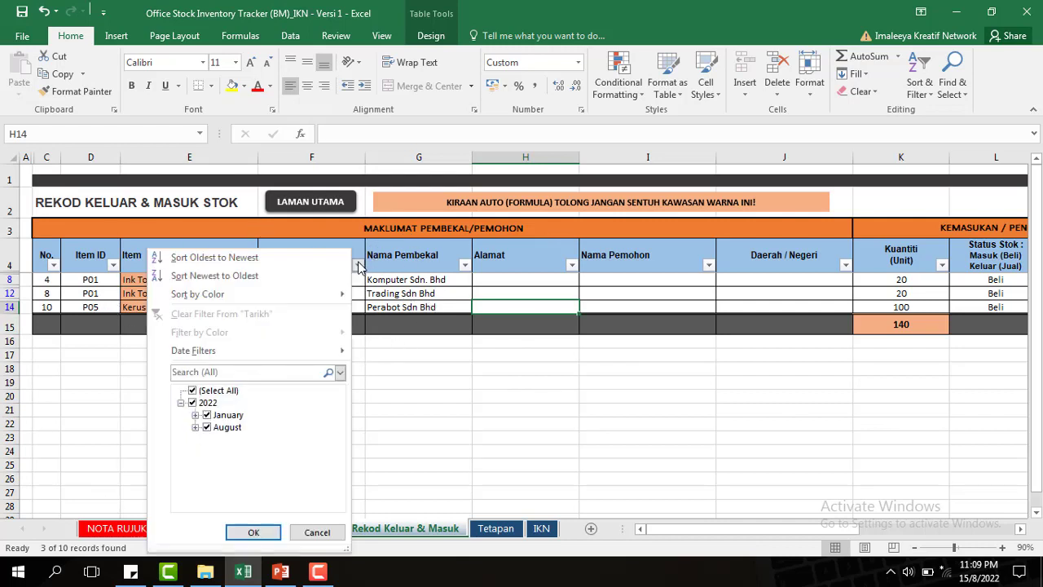
pyautogui.click(236, 372)
pyautogui.write('aug')
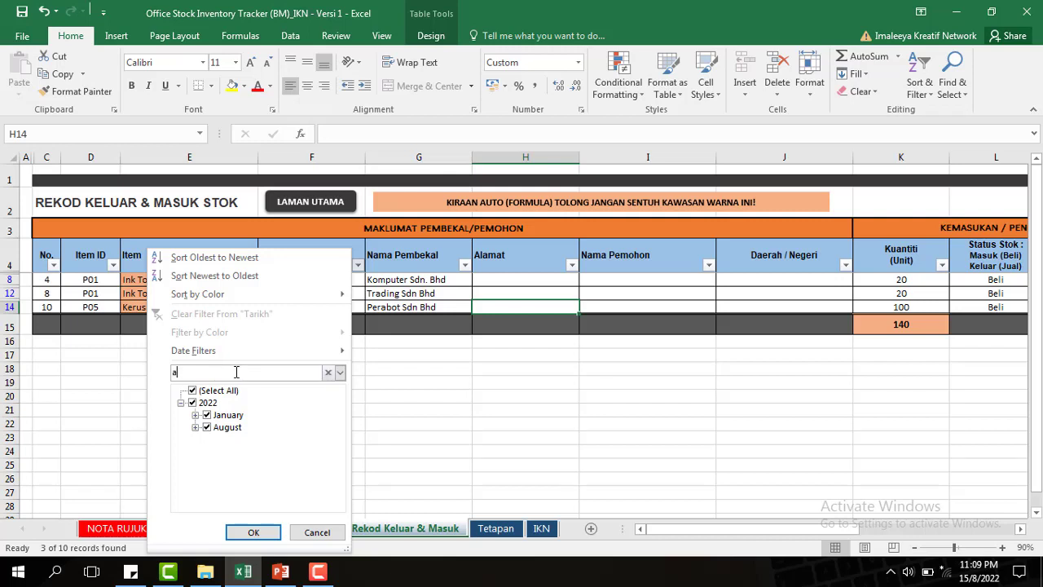
pyautogui.click(251, 531)
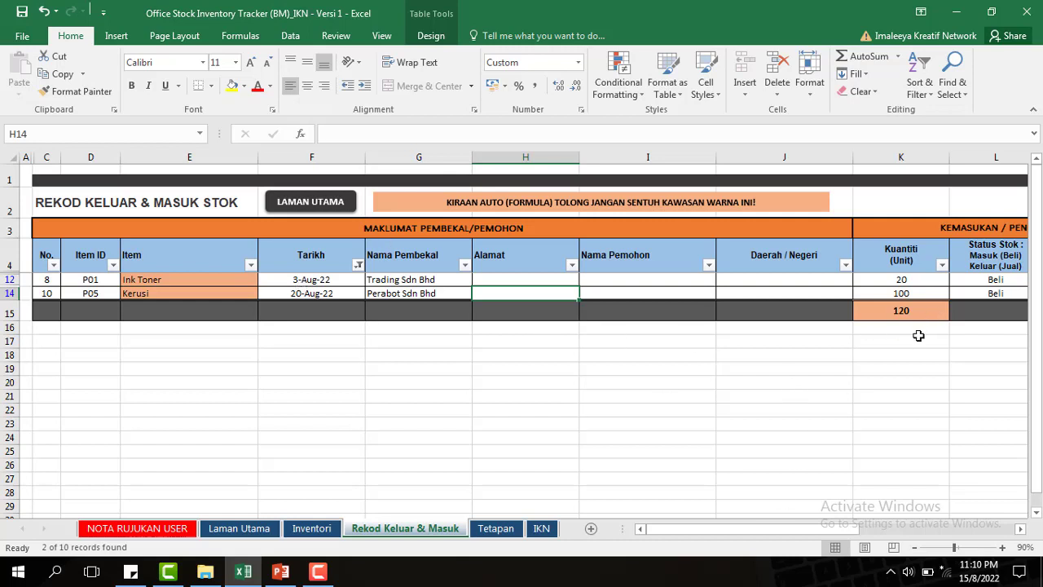
# Step: Reset the Tarikh and Status Stok filters to include all values
pyautogui.moveTo(794, 528); pyautogui.dragTo(829, 529)
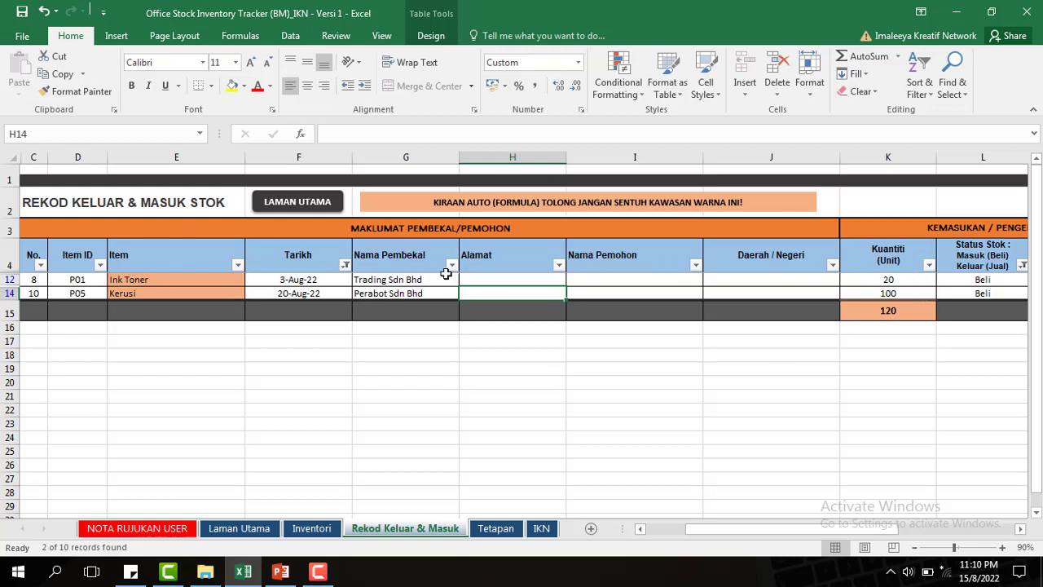
pyautogui.click(345, 265)
pyautogui.click(209, 389)
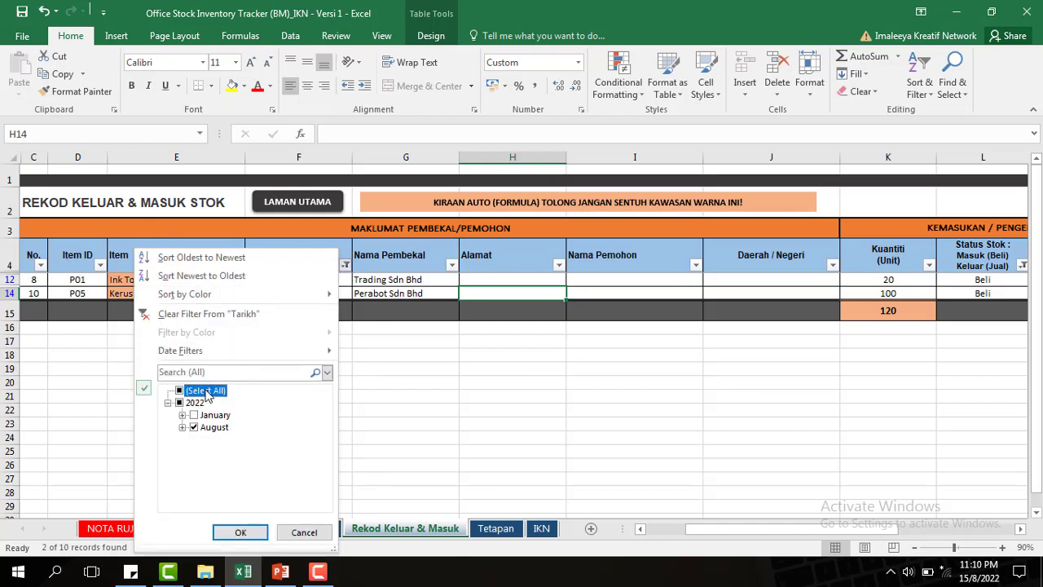
pyautogui.click(243, 530)
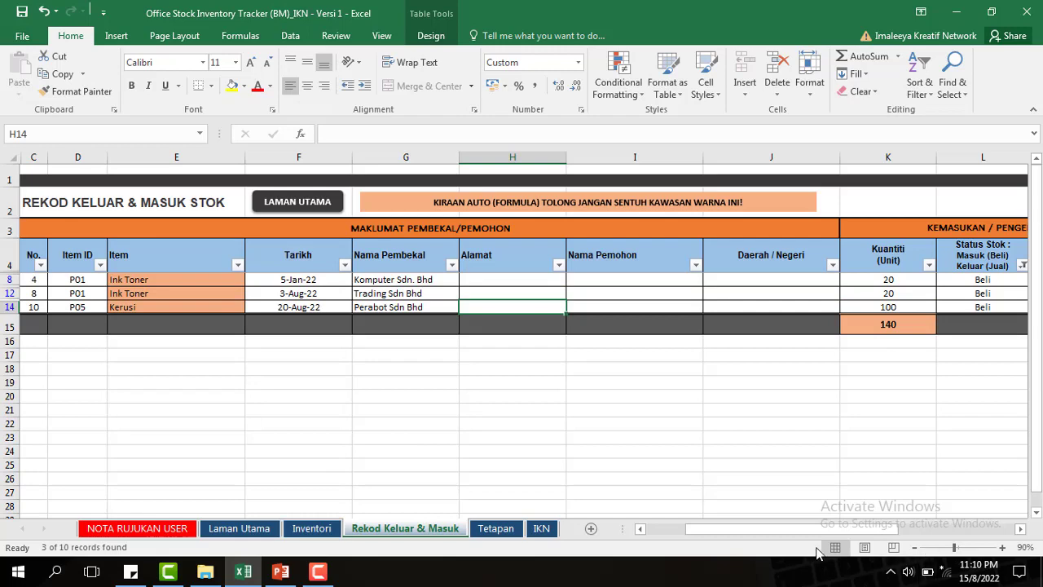
pyautogui.moveTo(802, 530); pyautogui.dragTo(899, 529)
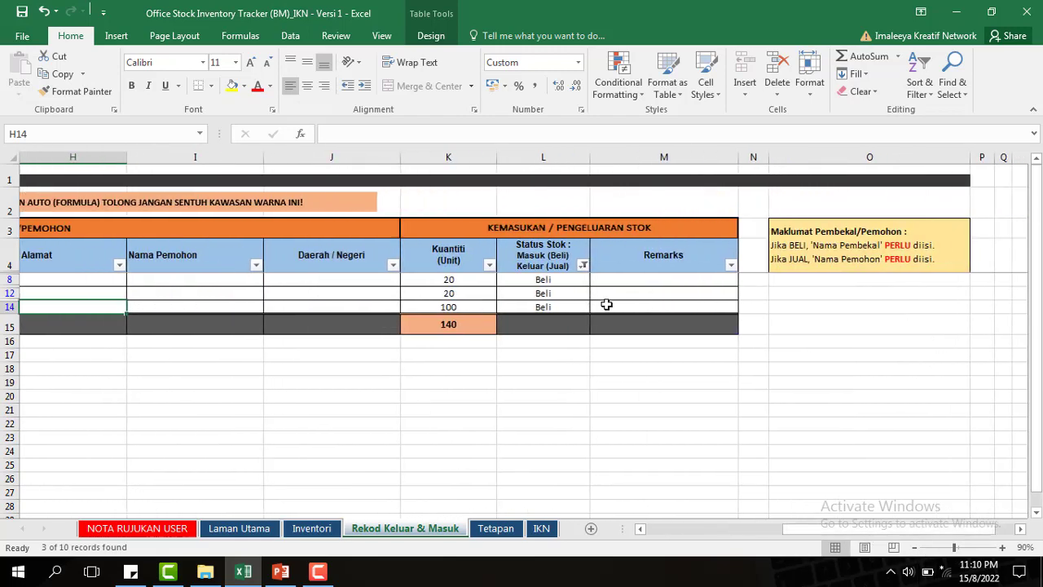
pyautogui.click(583, 265)
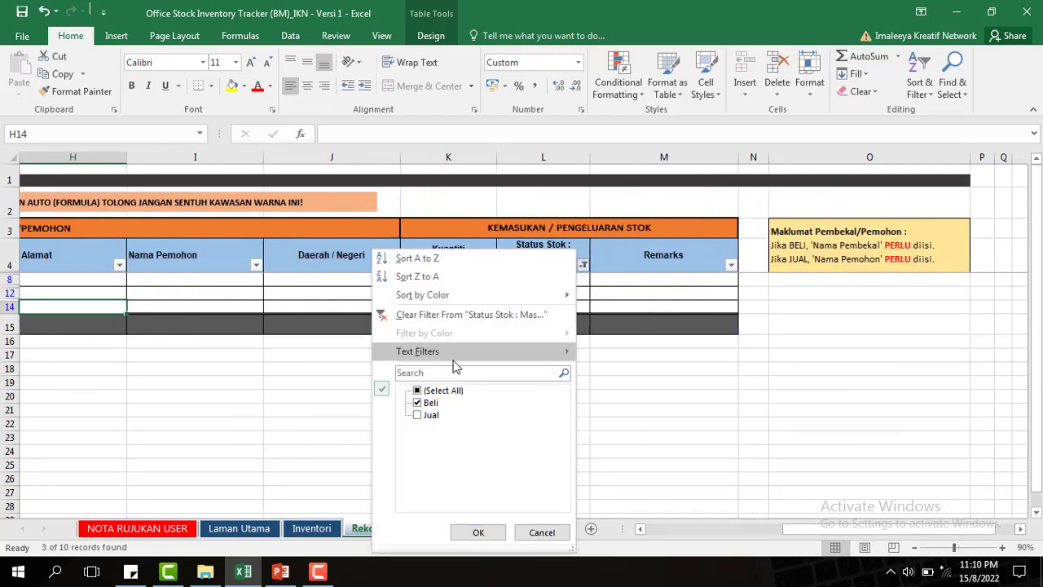
pyautogui.click(418, 390)
pyautogui.click(479, 532)
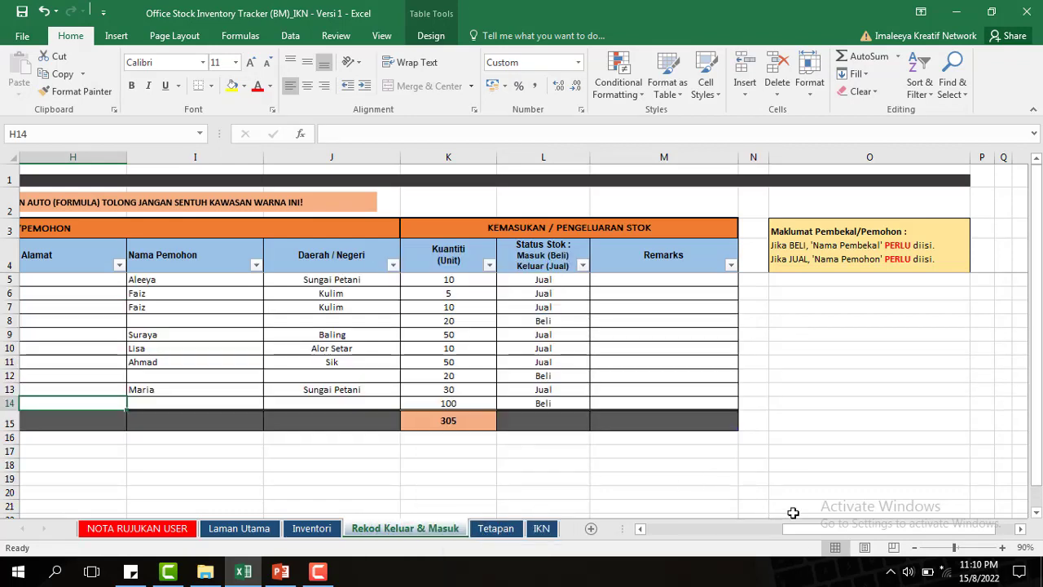
# Step: Filter the Nama Pemohon column by the name of the applicant in record no. 1
pyautogui.moveTo(809, 528); pyautogui.dragTo(695, 527)
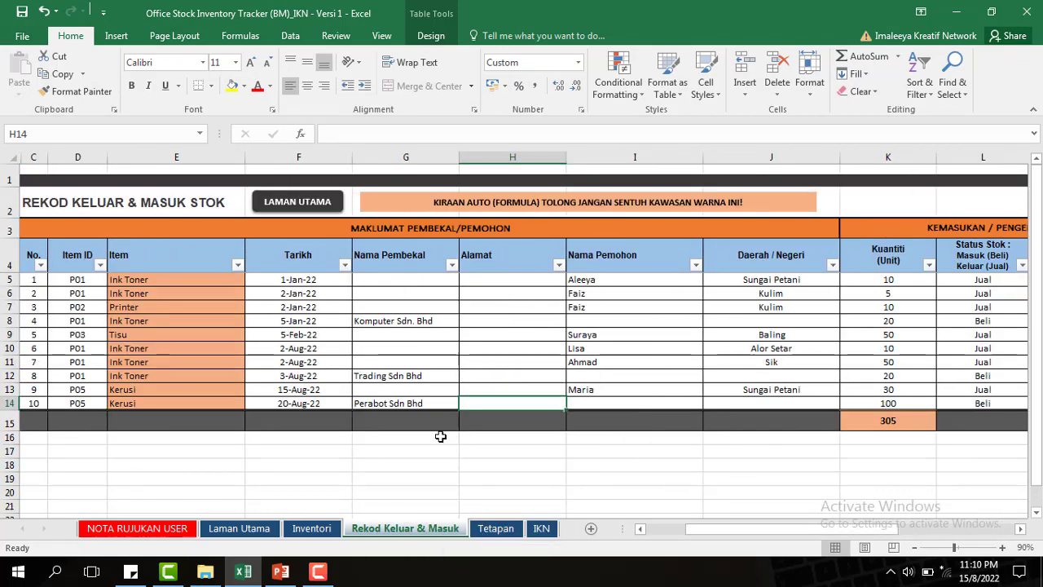
pyautogui.click(696, 264)
pyautogui.click(595, 375)
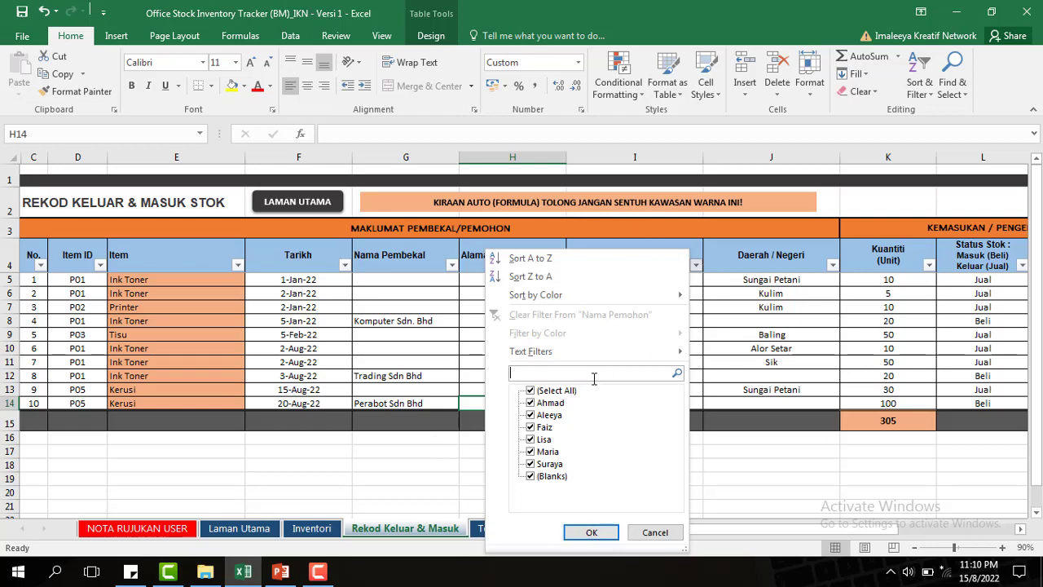
pyautogui.write('aleeya')
pyautogui.click(593, 532)
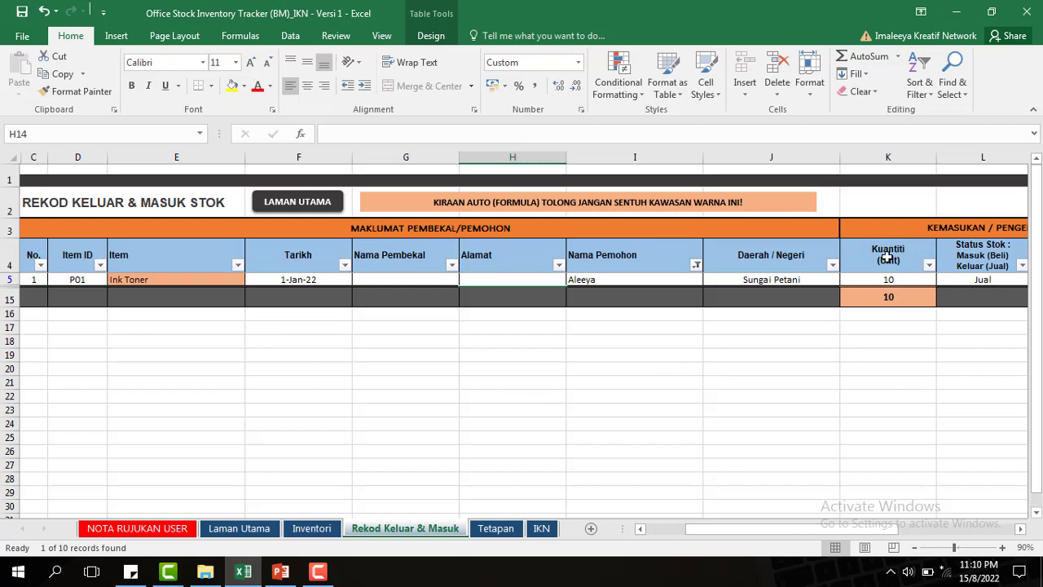
# Step: Reset the Nama Pemohon filter to include all applicants, and return to Laman Utama
pyautogui.click(696, 264)
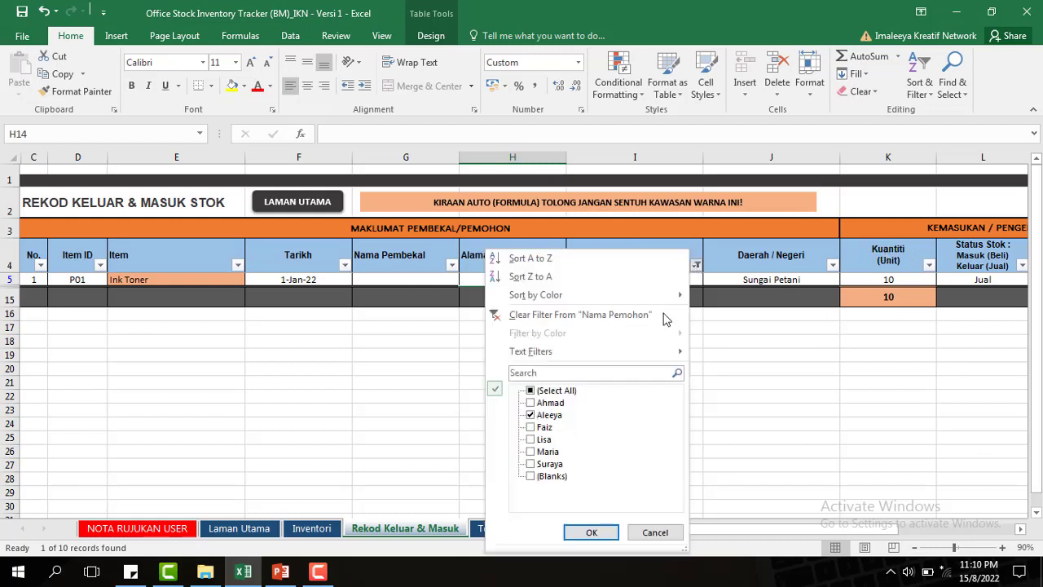
pyautogui.click(557, 390)
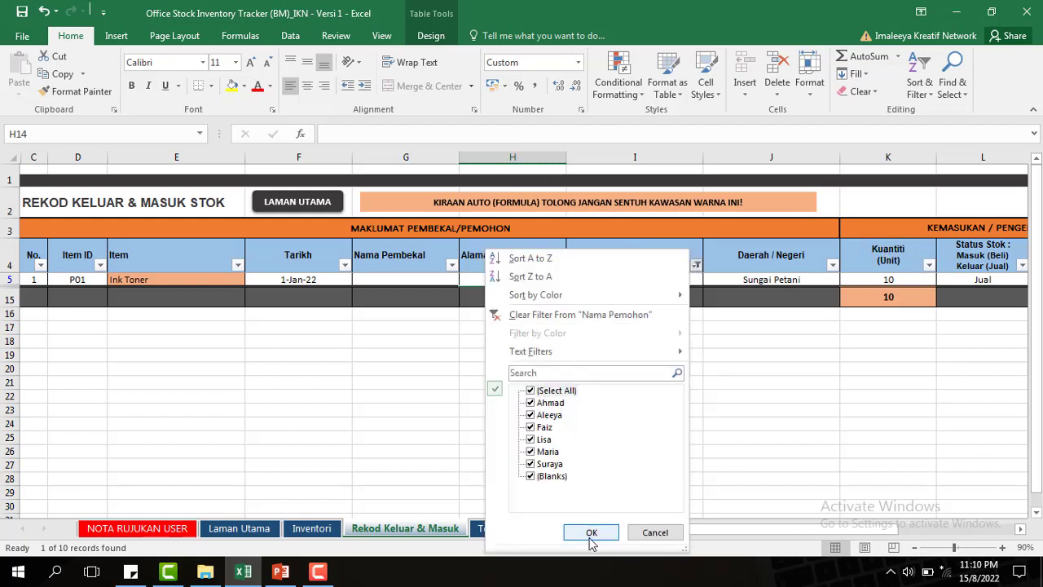
pyautogui.click(592, 532)
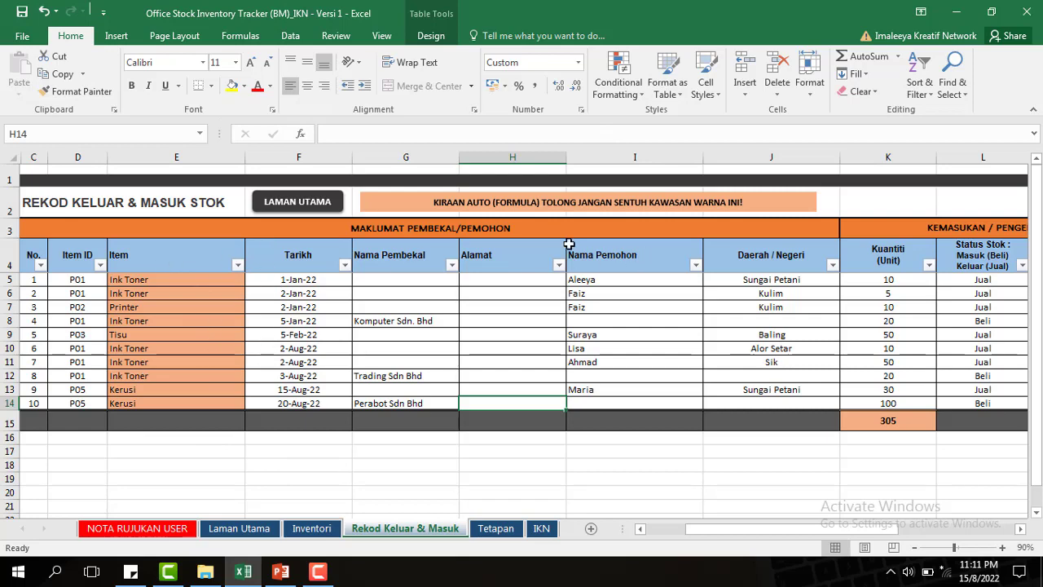
pyautogui.click(293, 203)
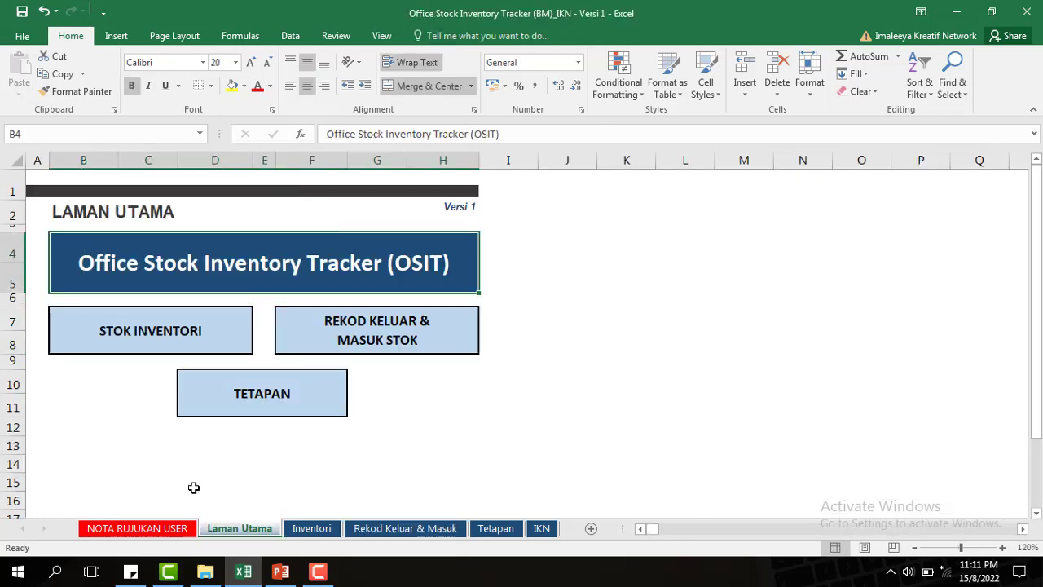
# Step: Switch to PowerPoint and display slide 3, the Office Stock Inventory Tracker (OSIT) - IKN title slide
pyautogui.click(281, 571)
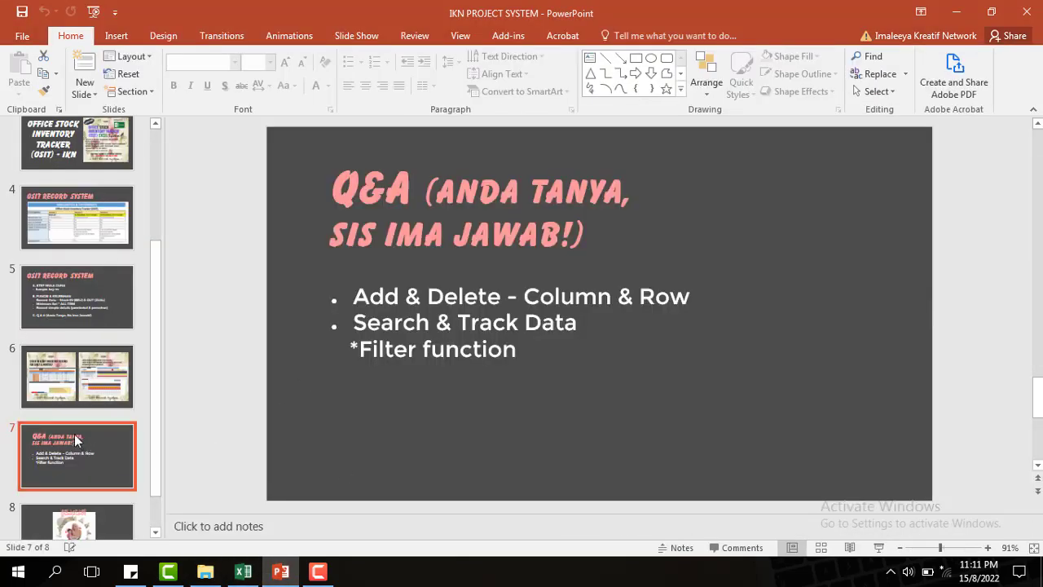
pyautogui.scroll(-1, 77, 435)
pyautogui.scroll(3, 88, 422)
pyautogui.scroll(2, 88, 418)
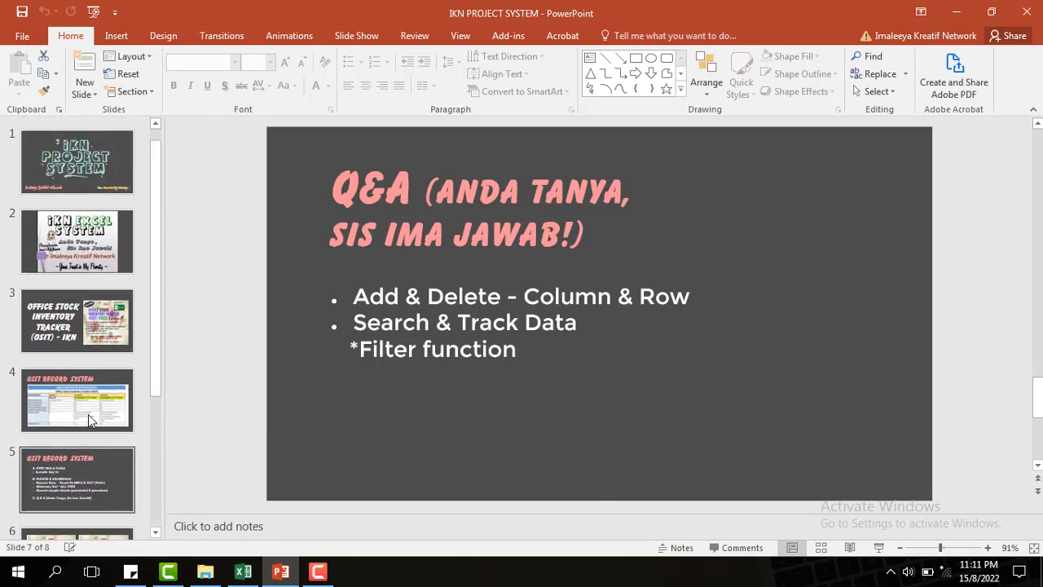
pyautogui.click(82, 322)
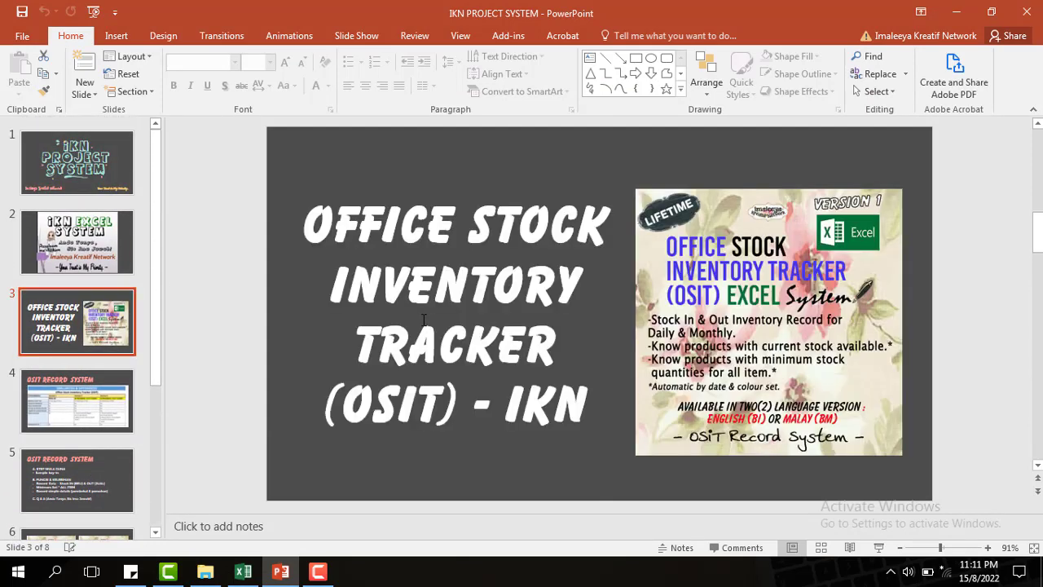